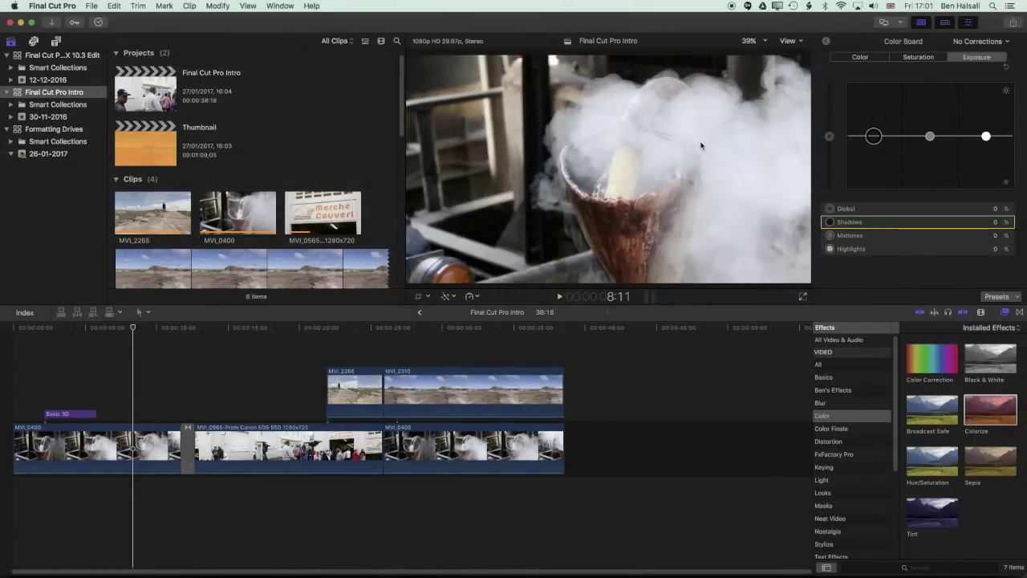
Step: Check the YouTube page in Chrome, then play and scrub the MVI_0400 shot to find a thumbnail frame
key(super+Tab)
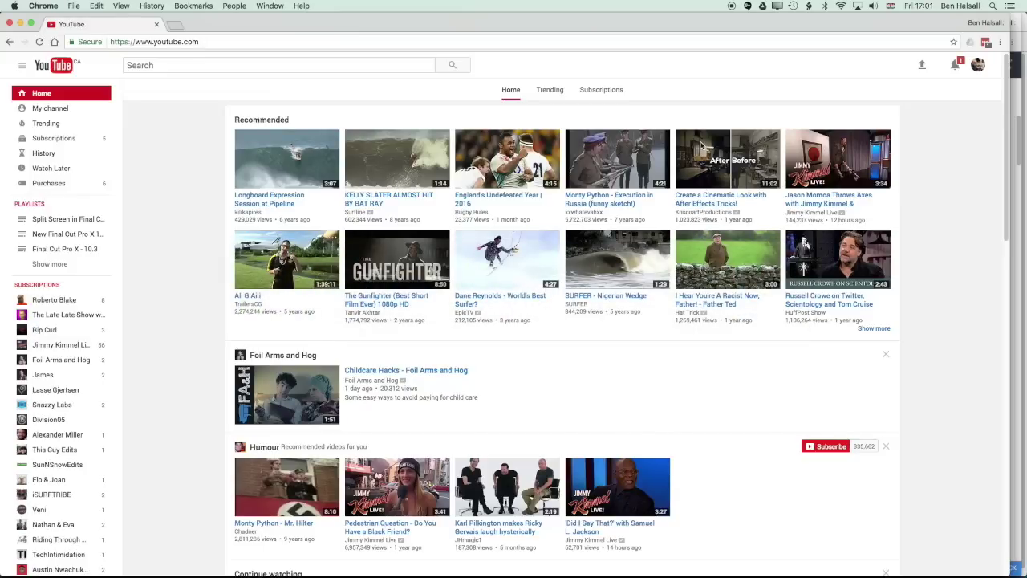
key(super+Tab)
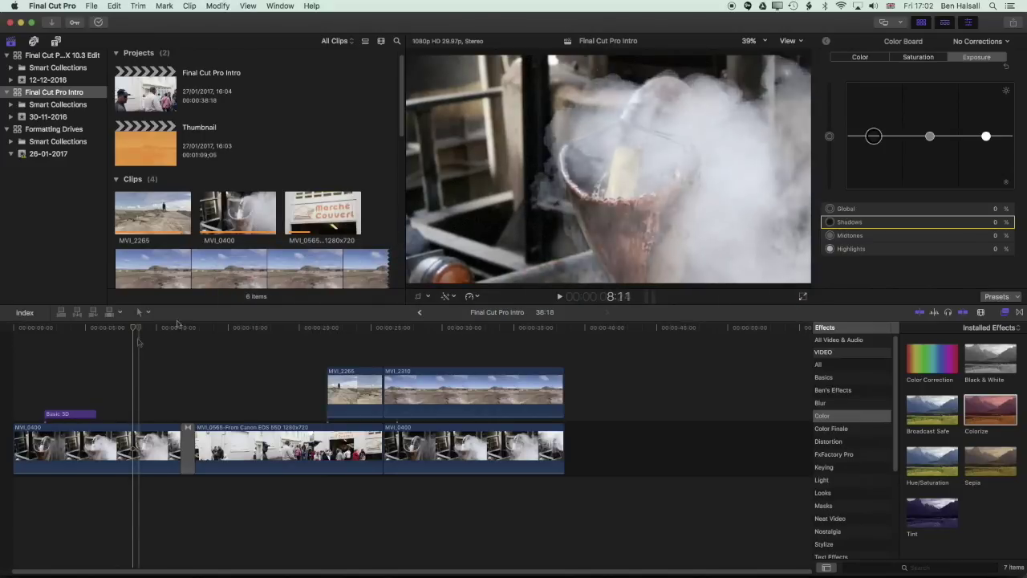
key(space)
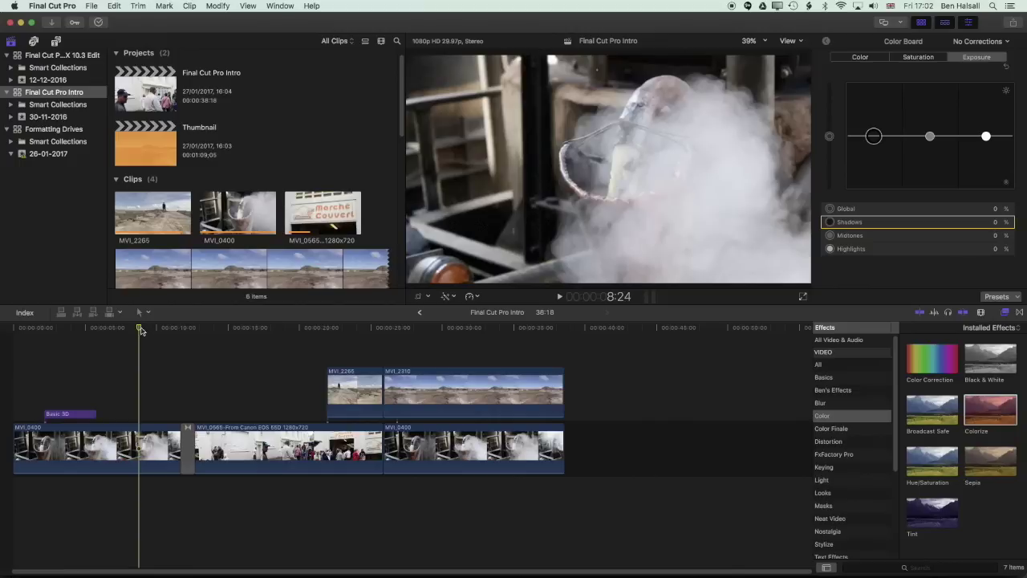
mouse_move(139, 331)
mouse_down()
mouse_move(163, 330)
mouse_move(143, 330)
mouse_up()
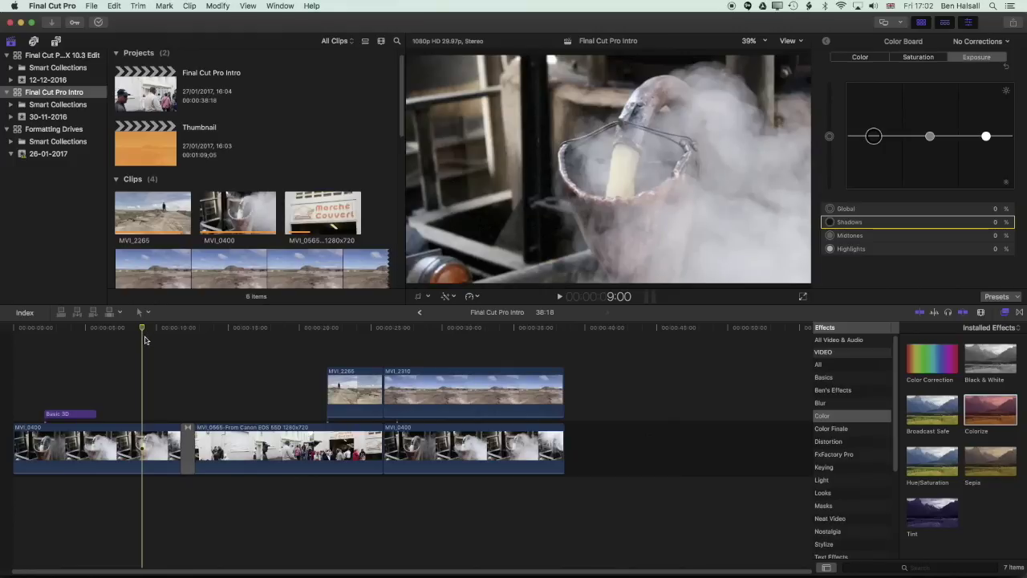
Step: Insert a one-second freeze frame, delete it, undo the split, and park the playhead at 9:16
key(super+v)
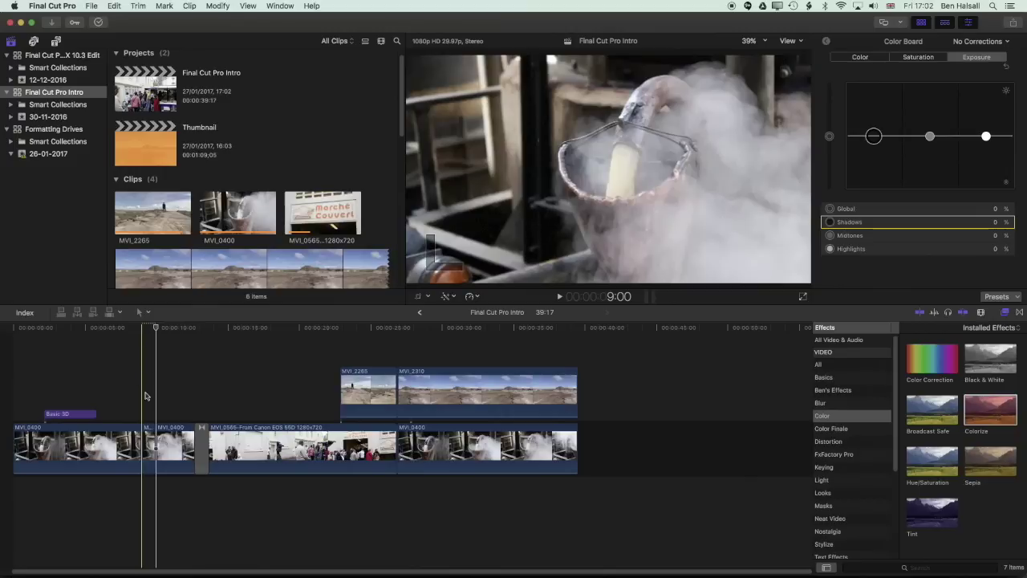
click(148, 443)
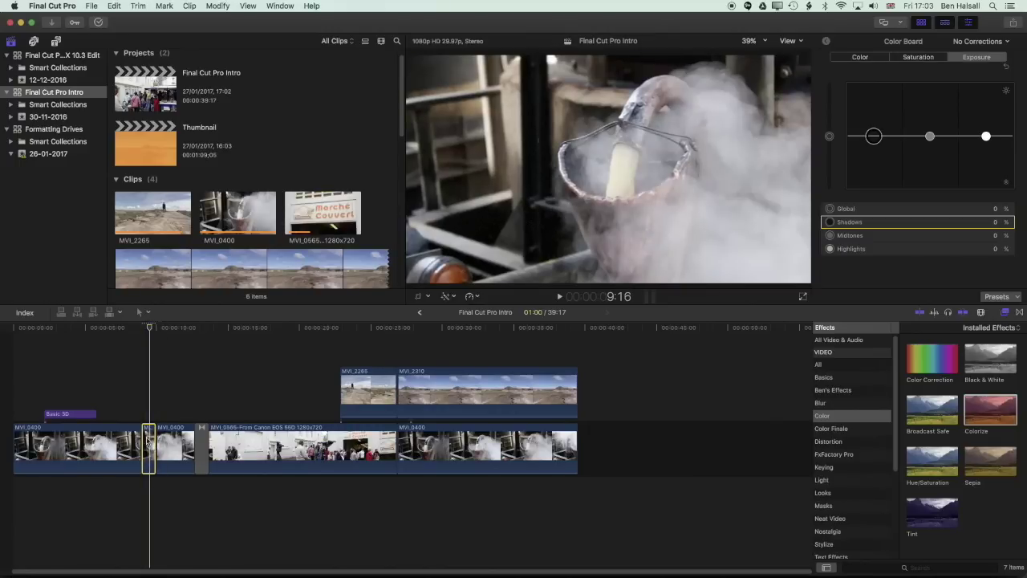
key(Delete)
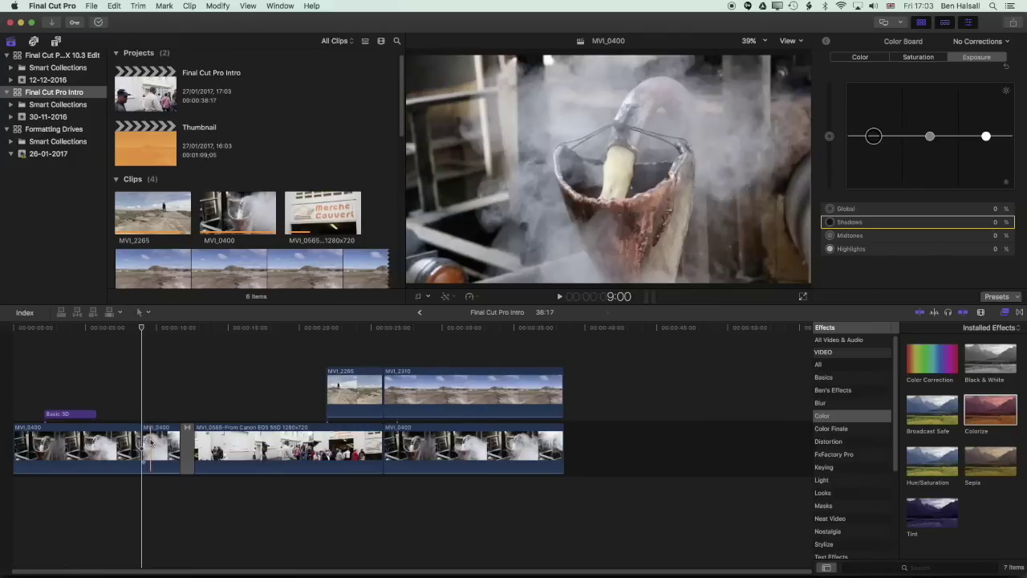
key(super+z)
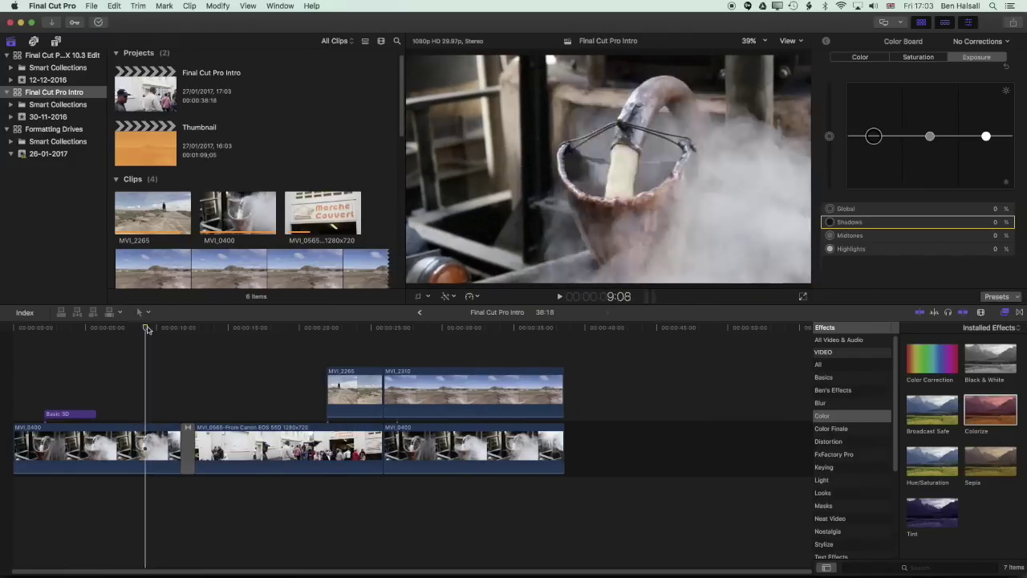
click(149, 327)
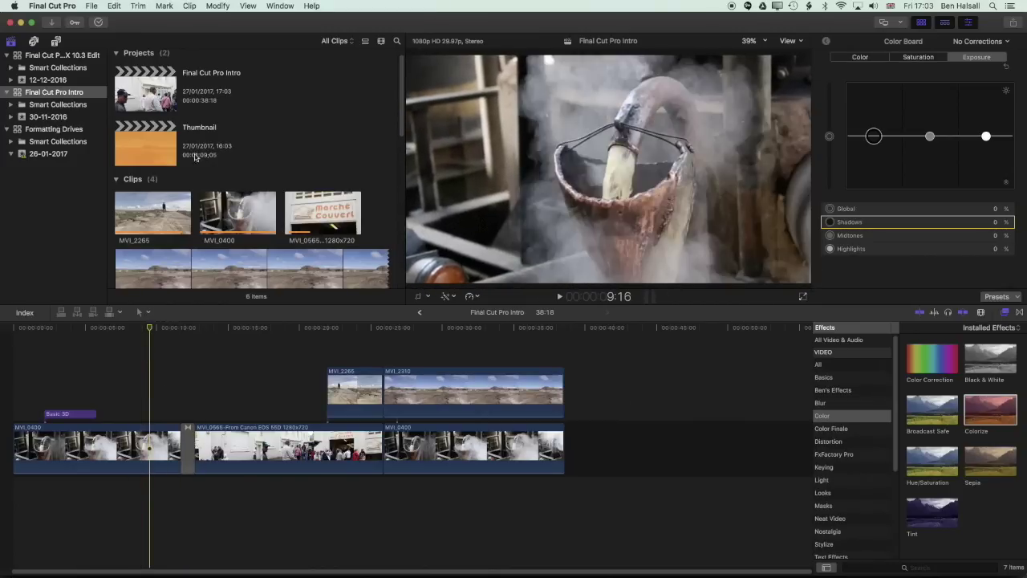
click(90, 6)
Step: Create a new project named 'YouTube Thumbnail'
mouse_move(96, 21)
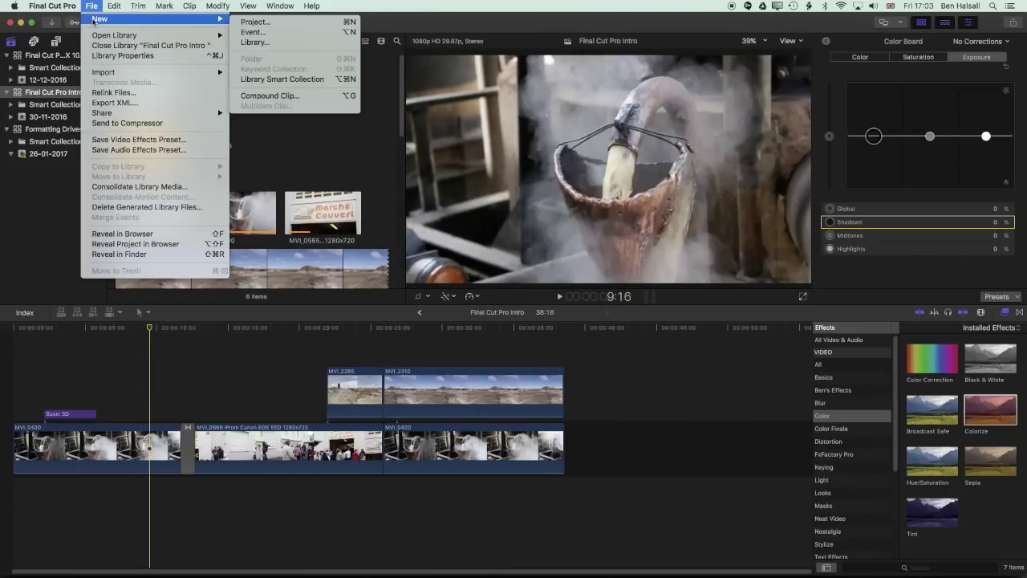
click(272, 23)
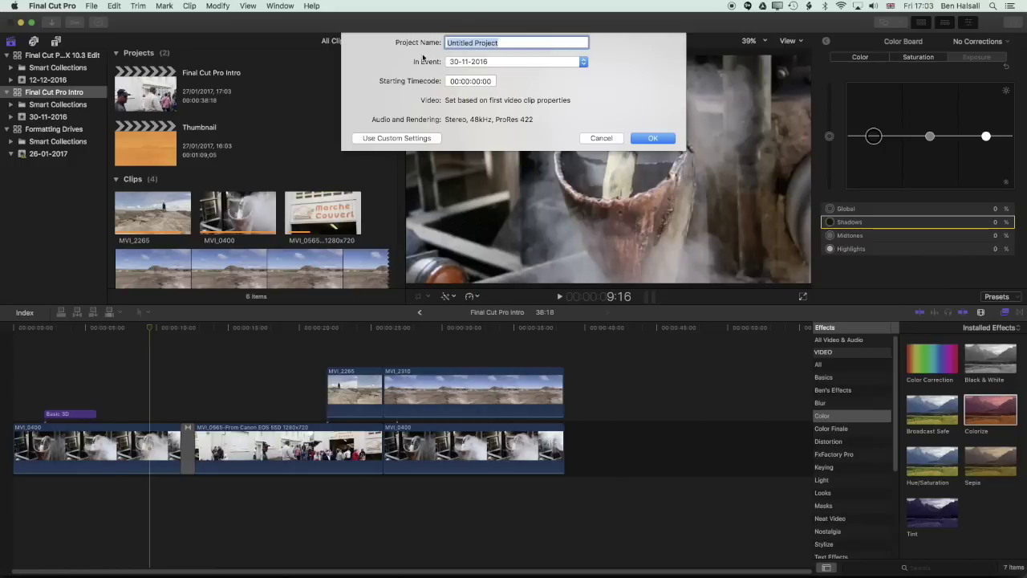
text(YouTube Thumn)
key(BackSpace)
text(bnail)
key(Return)
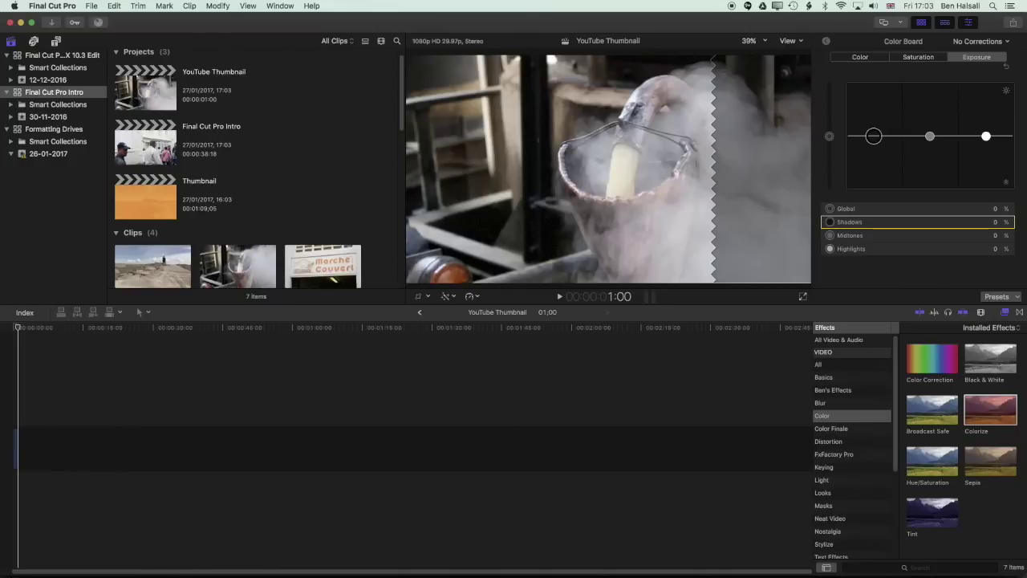
Step: Paste the one-second MVI_0400 shot into the project and settle the playhead mid-clip
key(e)
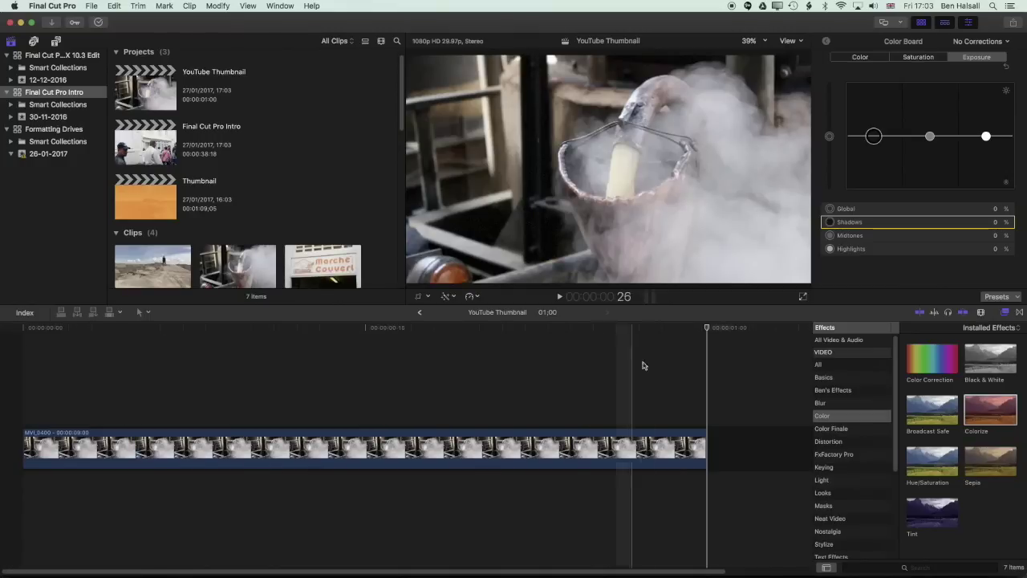
click(38, 344)
click(348, 329)
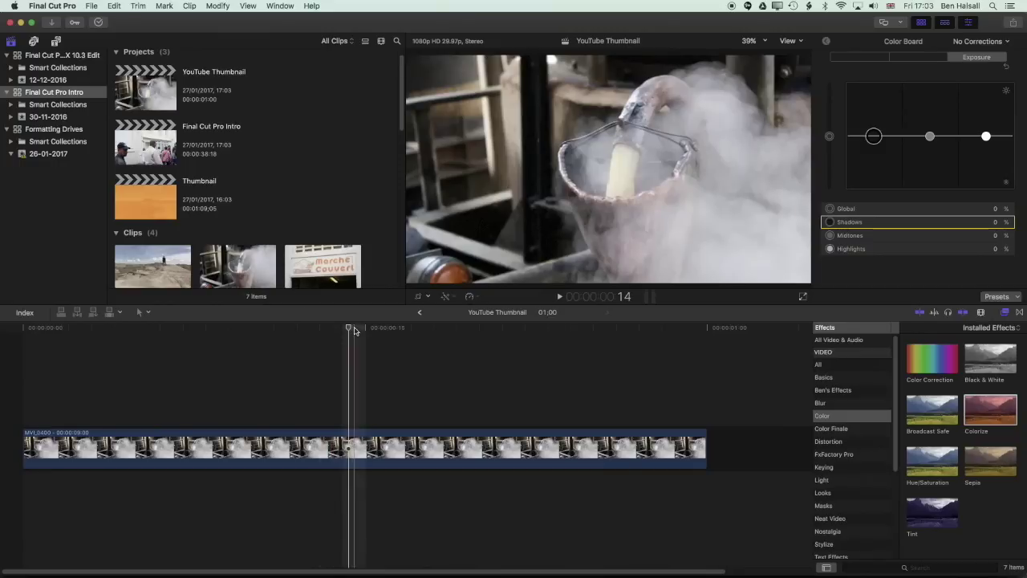
click(335, 329)
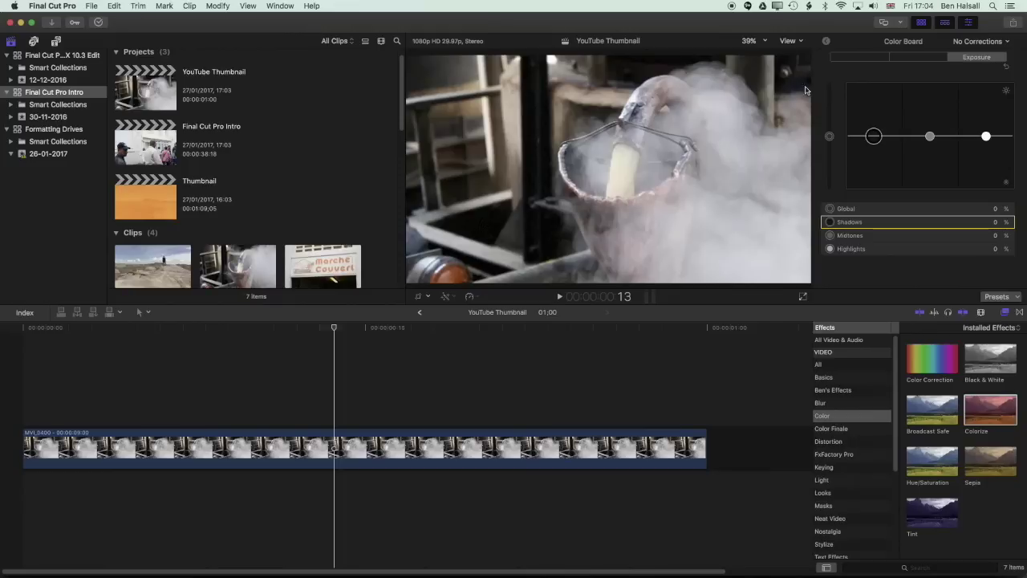
Step: Hide and then re-show the Inspector panel from the workspace layout options
click(277, 7)
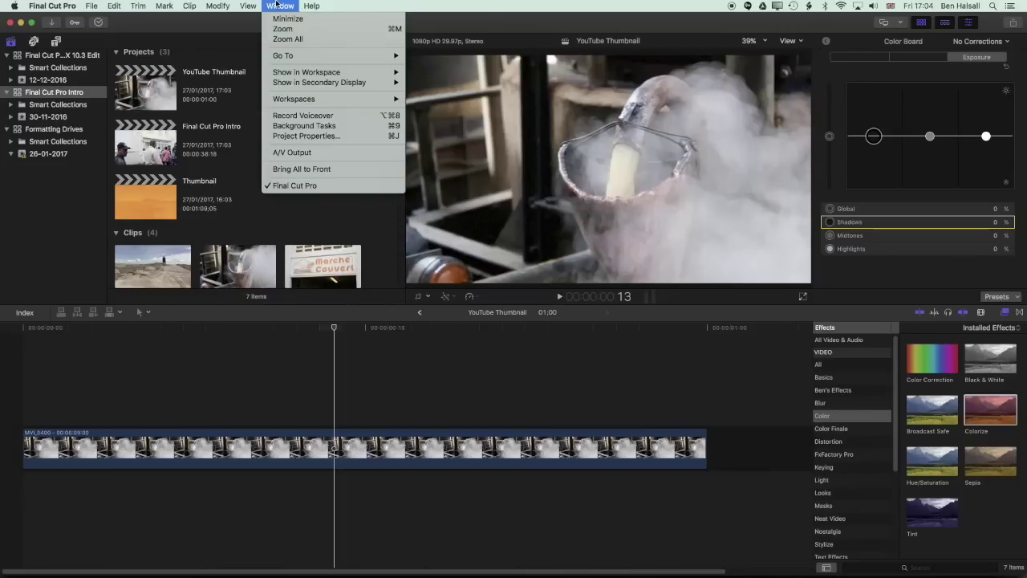
mouse_move(294, 72)
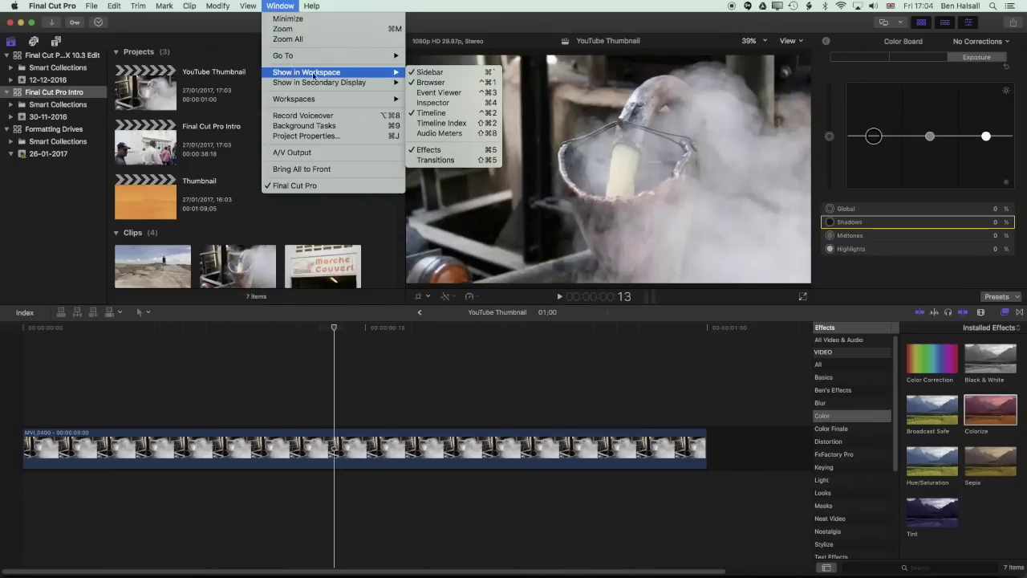
click(438, 103)
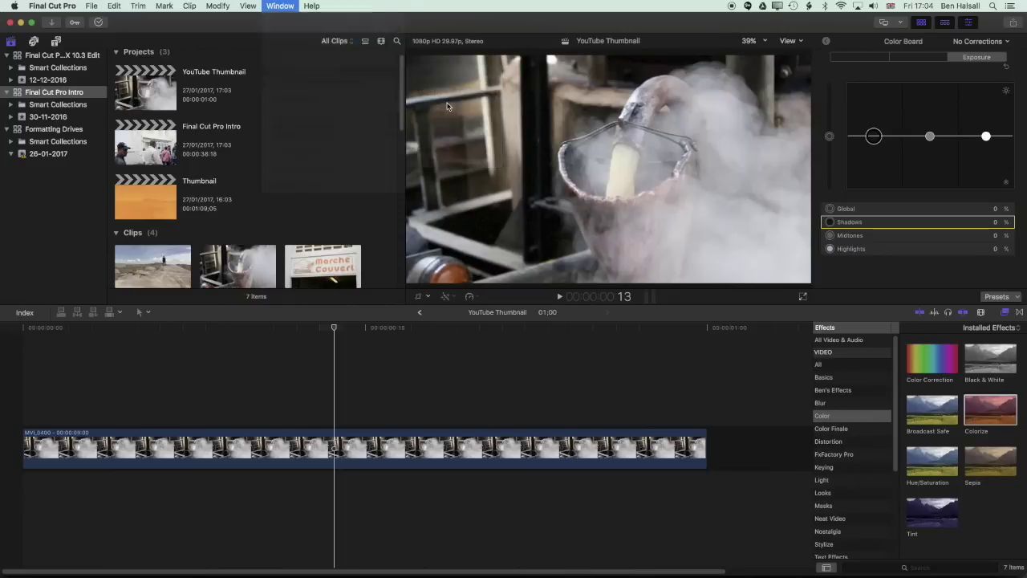
click(281, 6)
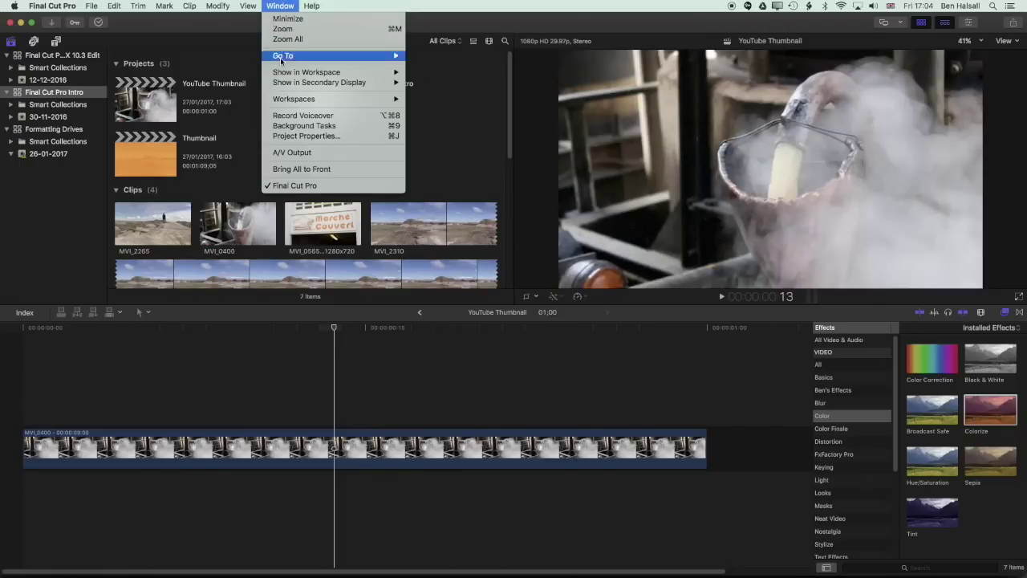
mouse_move(284, 74)
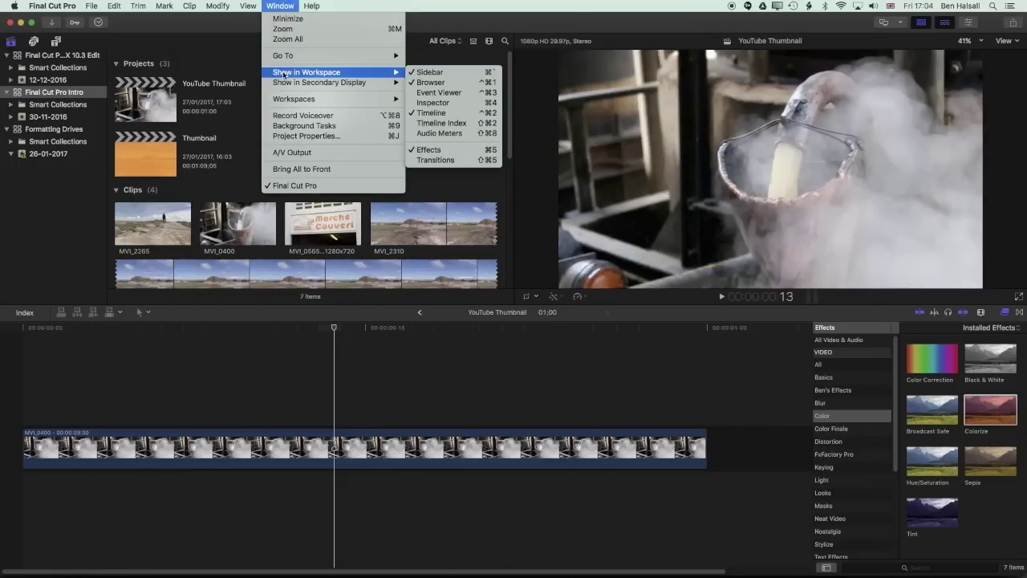
click(444, 104)
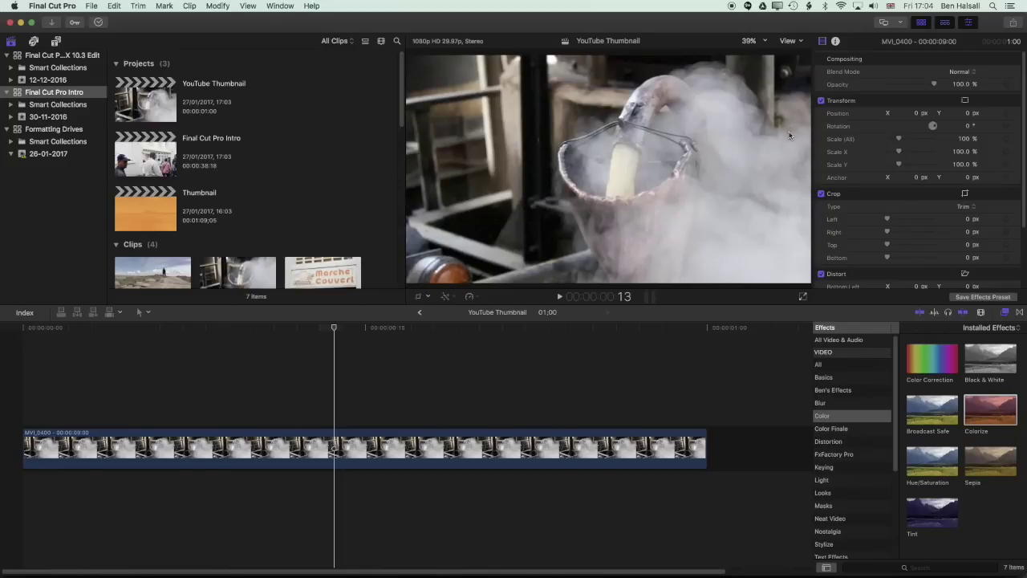
Step: Select the MVI_0400 clip and bring up its Color Board from the Enhancements menu
click(340, 450)
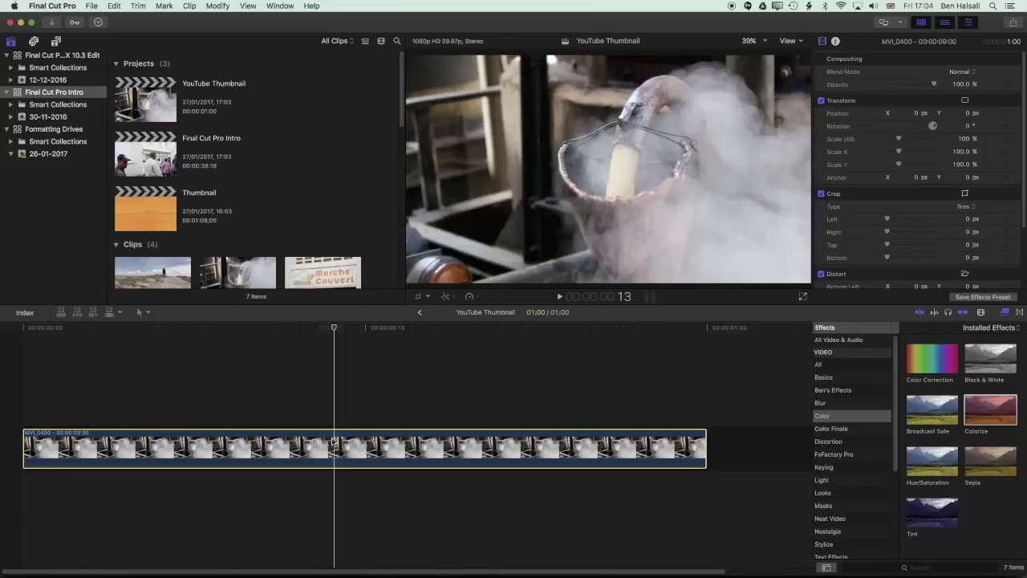
click(454, 297)
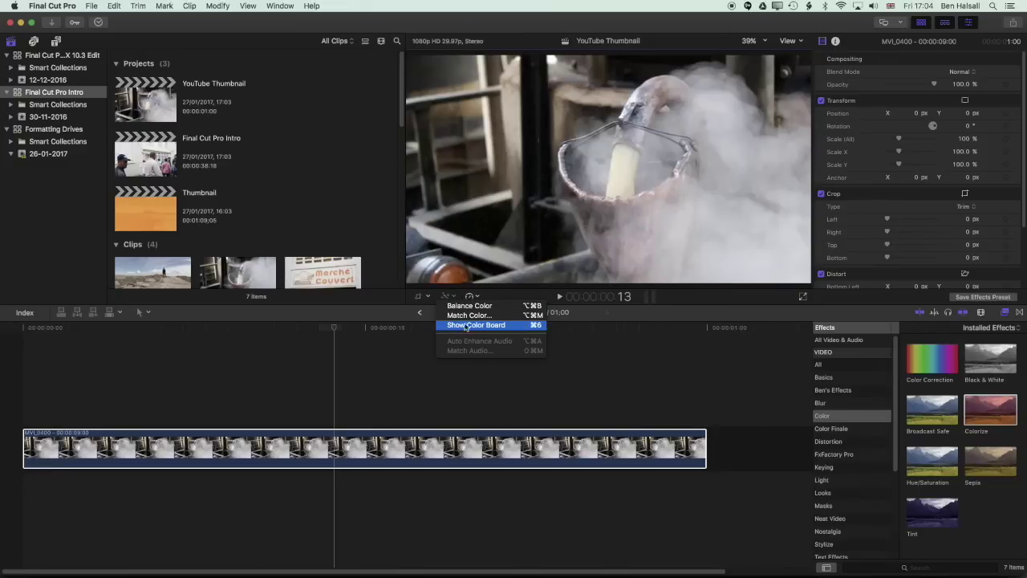
click(528, 325)
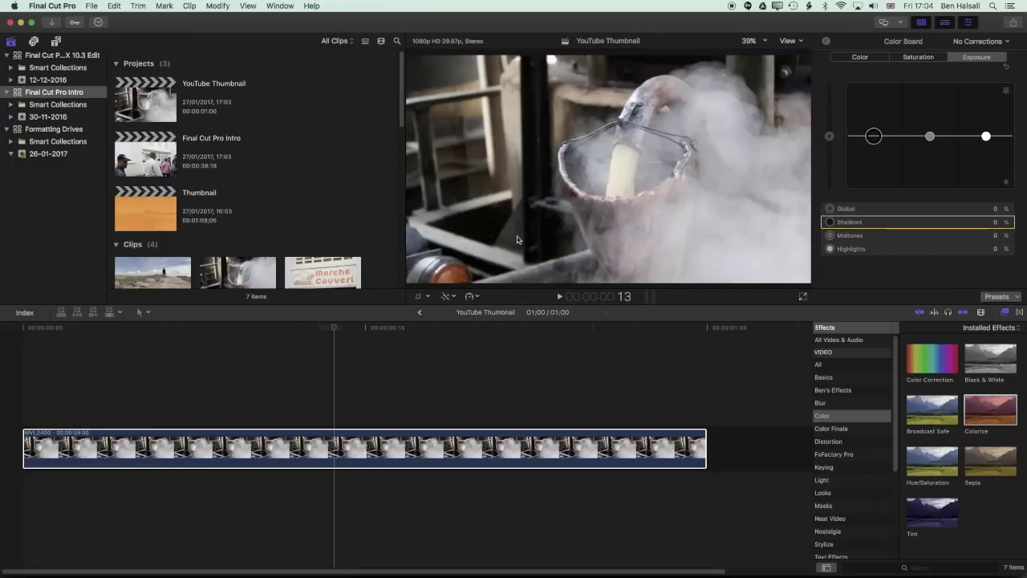
click(864, 57)
Step: In the Color Board's Exposure tab, set Shadows to 50%, Midtones to 27% and Highlights to -18%
click(917, 57)
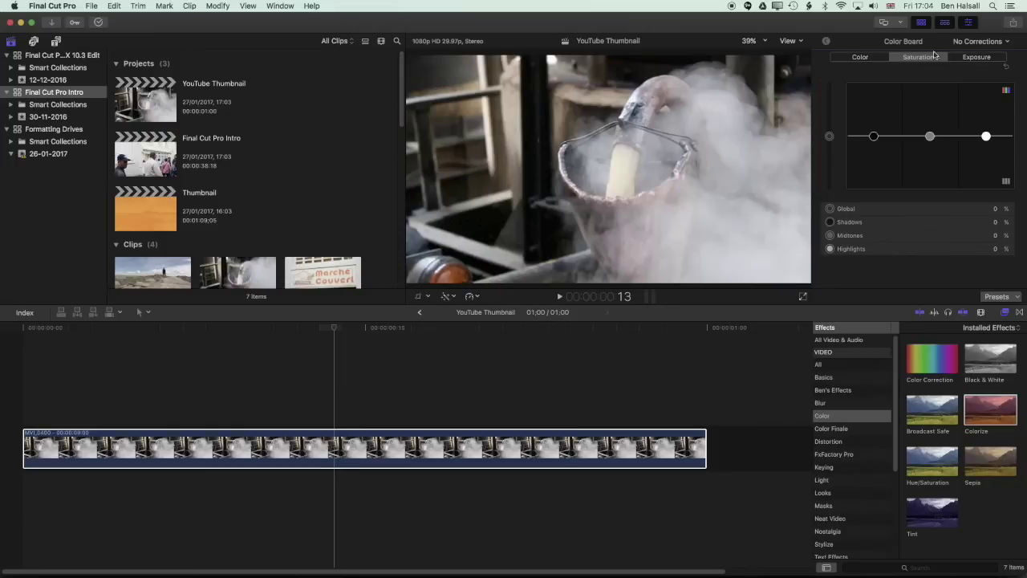
click(986, 58)
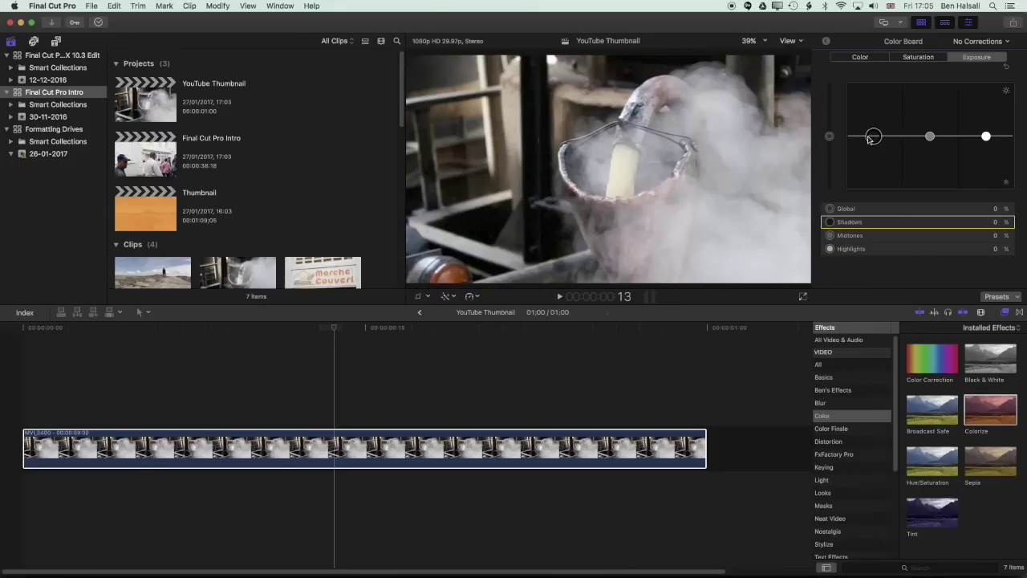
drag(874, 136, 874, 105)
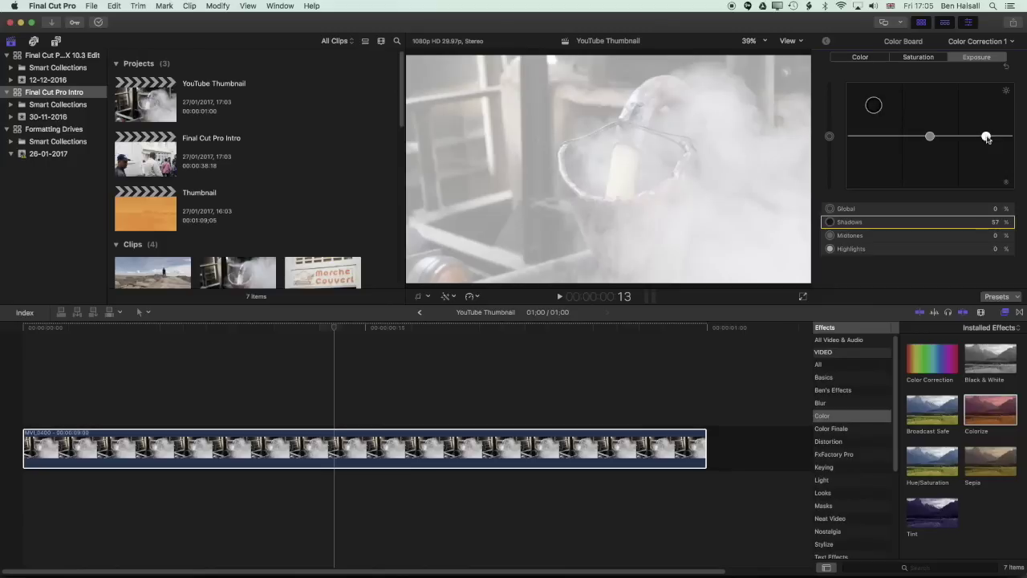
mouse_move(987, 137)
mouse_down()
mouse_move(987, 155)
mouse_move(987, 145)
mouse_up()
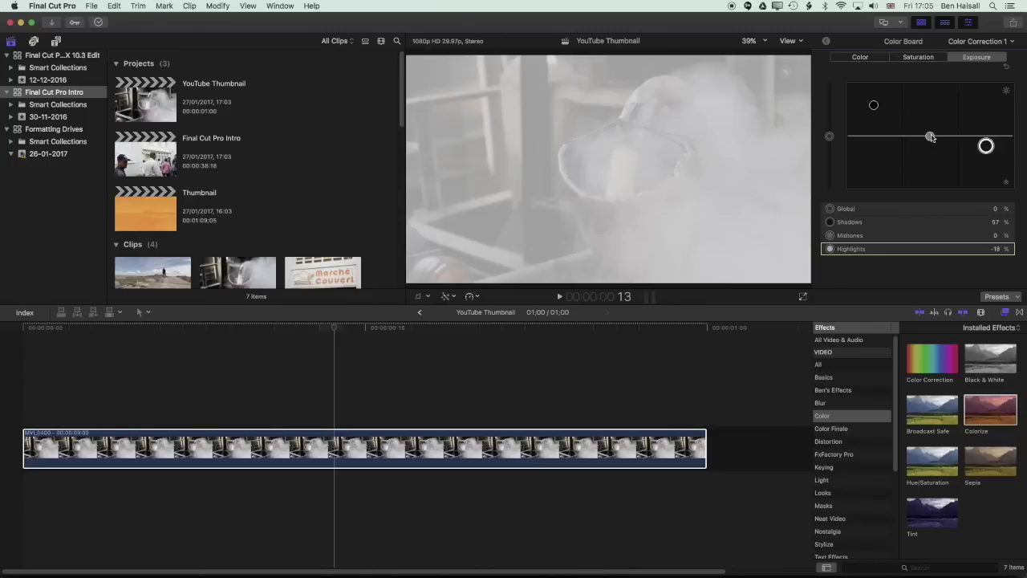
drag(929, 138, 931, 122)
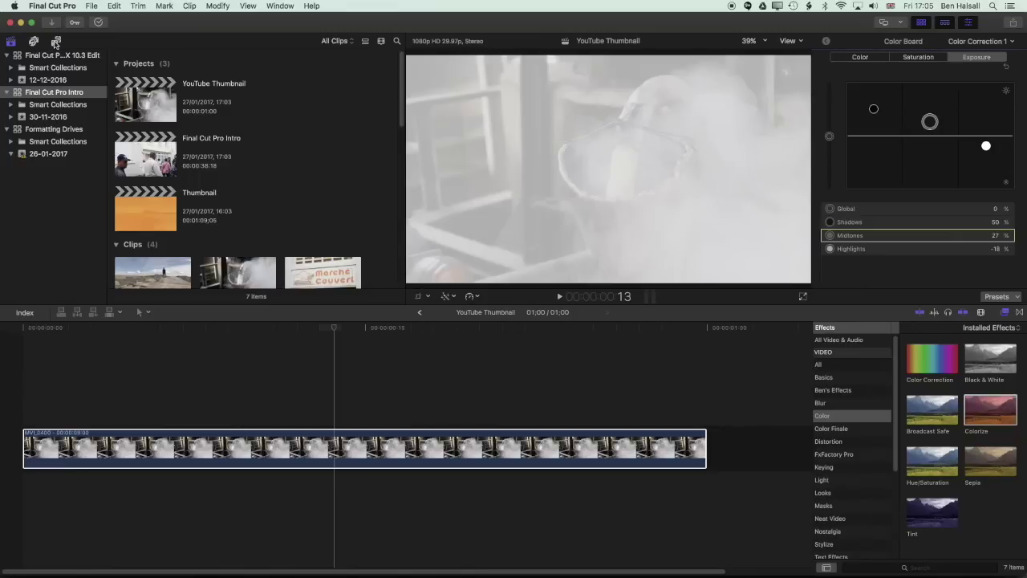
Step: Show the installed Titles, search for 'ba', and preview the Basic Title template
click(55, 43)
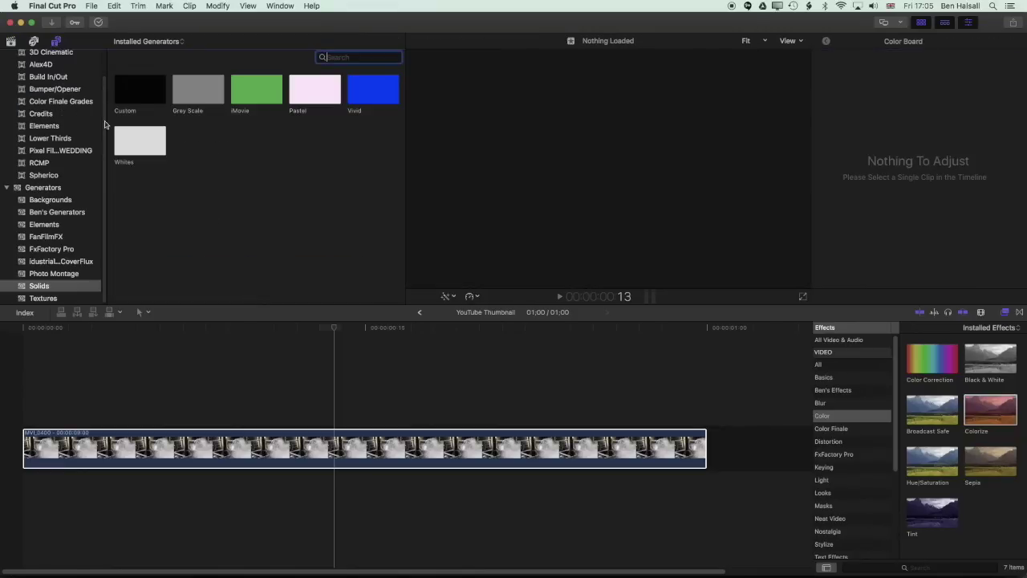
scroll(57, 160, up, 2)
click(36, 55)
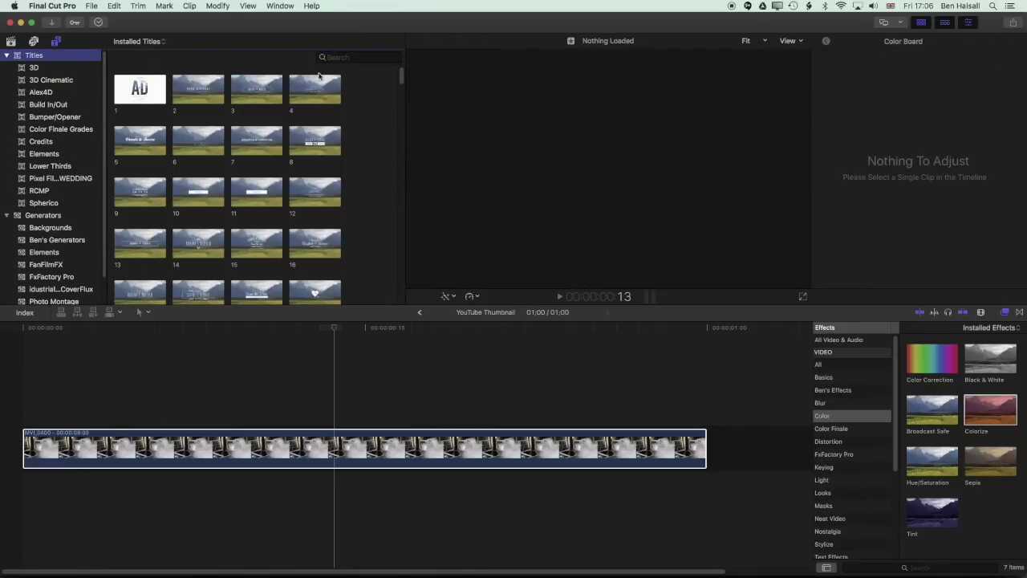
click(349, 59)
text(bas)
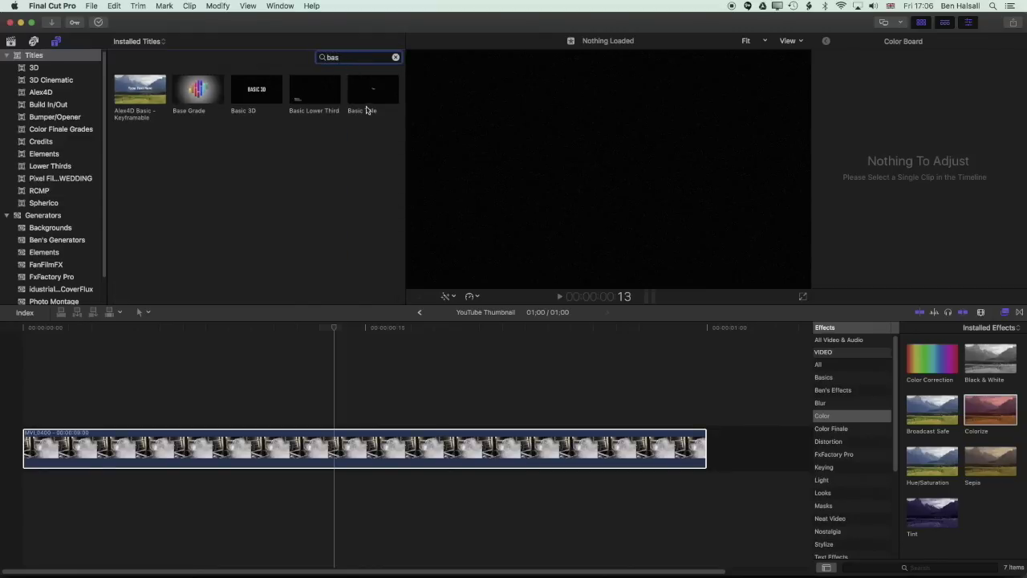
click(375, 94)
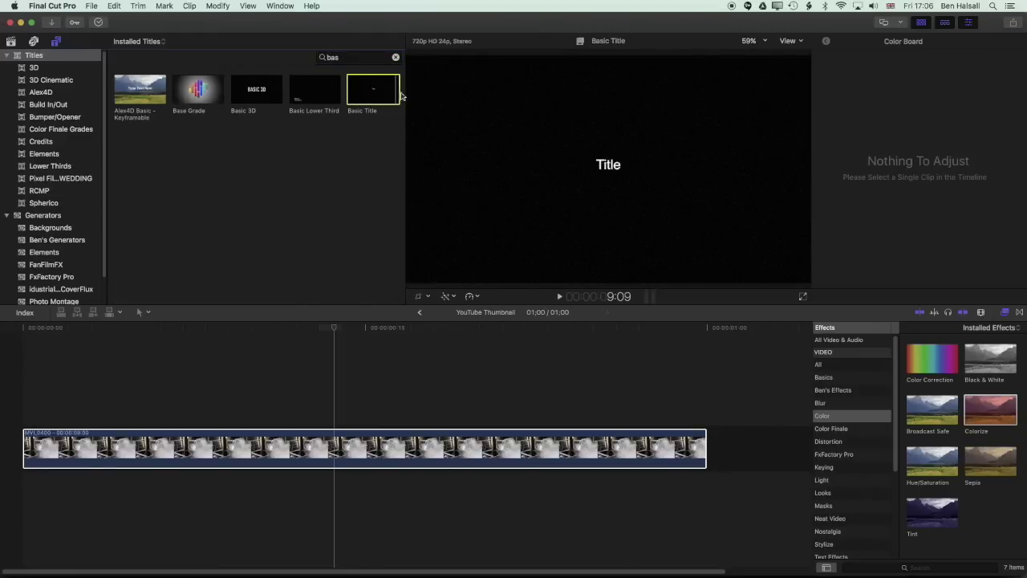
Step: Place the Basic Title on the timeline above the MVI_0400 clip
drag(374, 94, 27, 411)
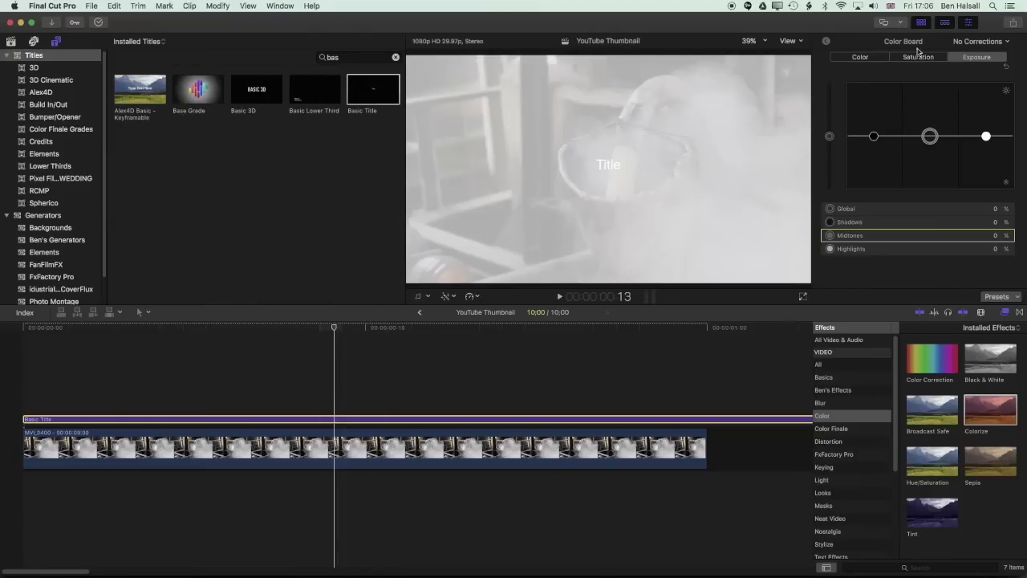
click(823, 44)
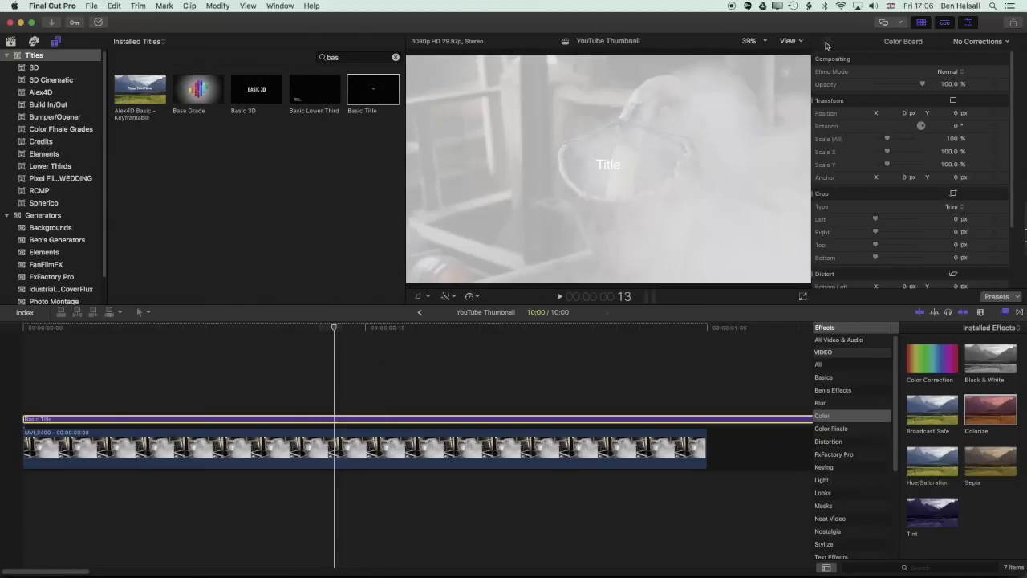
click(822, 42)
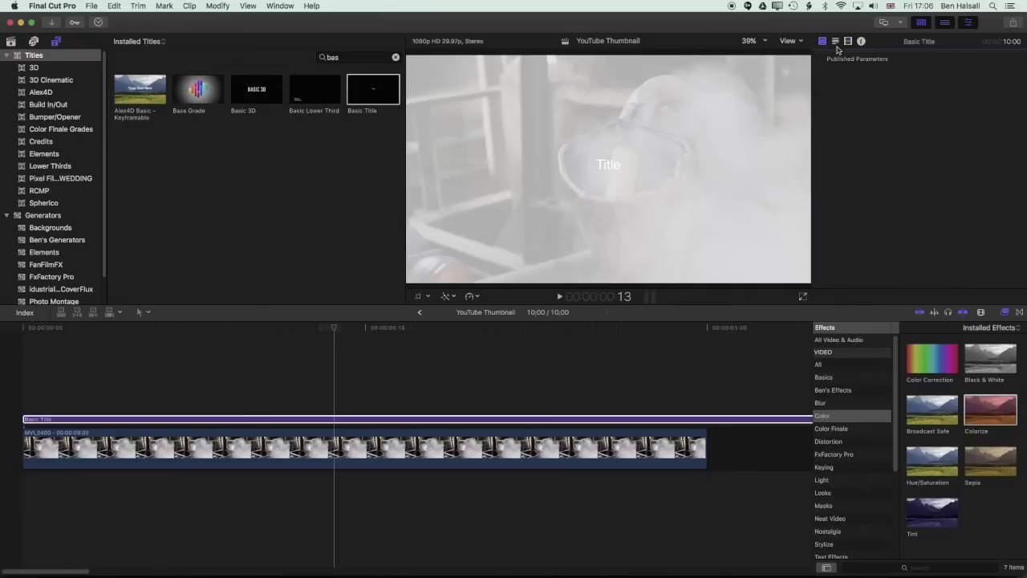
click(837, 42)
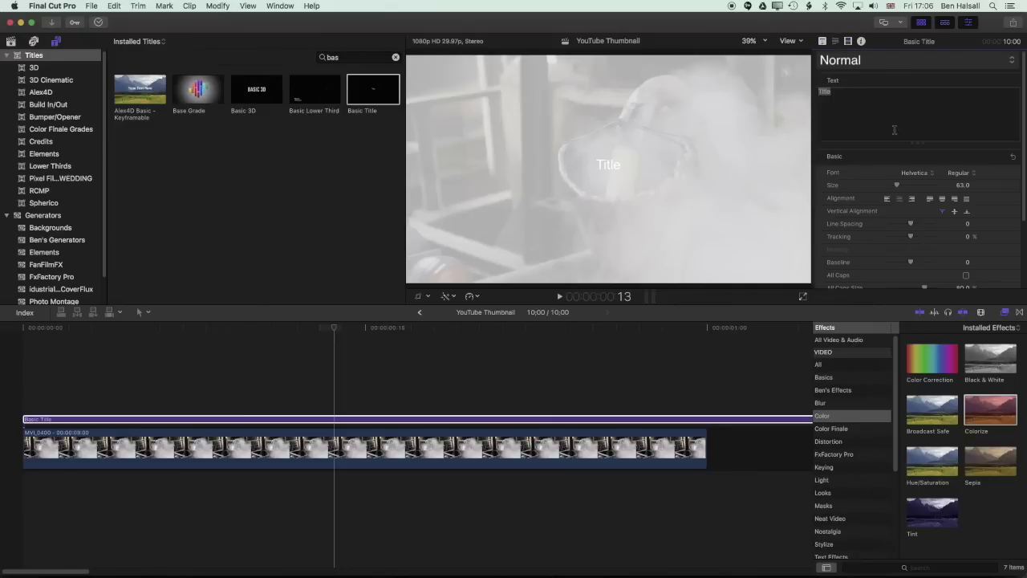
Step: Make the title text deep purple and enlarge its size from 63 to 258
scroll(986, 233, down, 3)
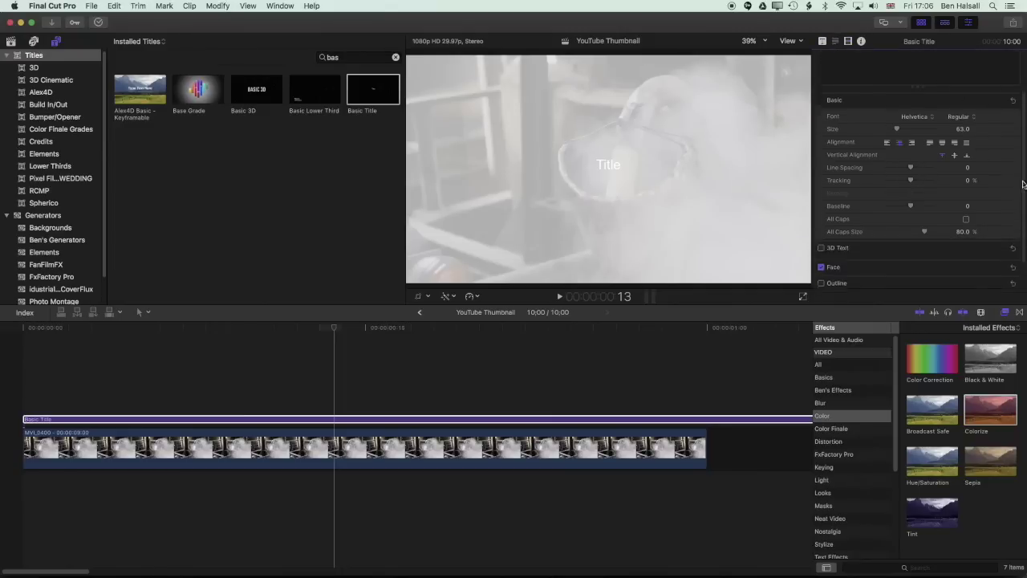
click(1000, 233)
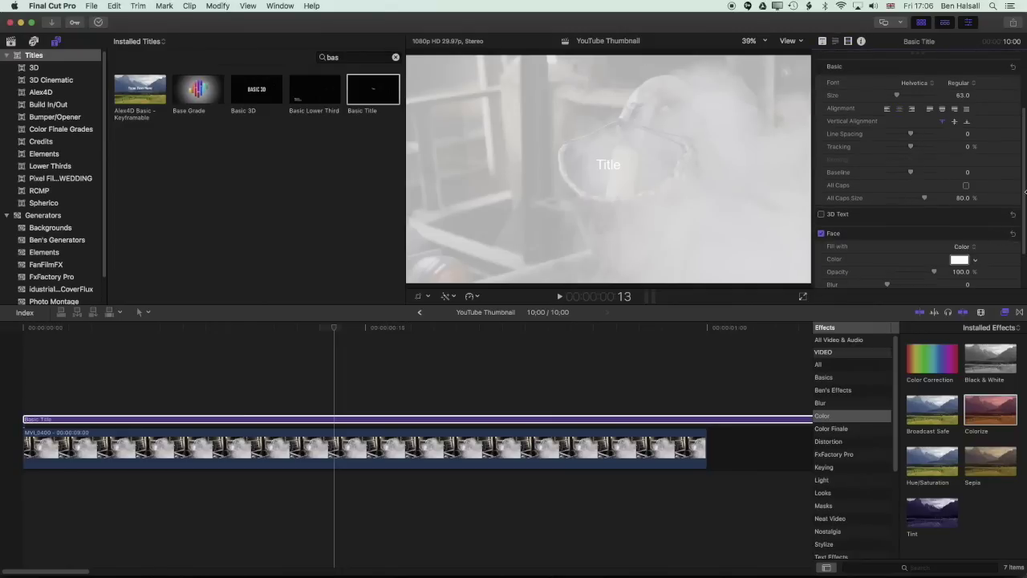
scroll(981, 218, down, 2)
click(977, 211)
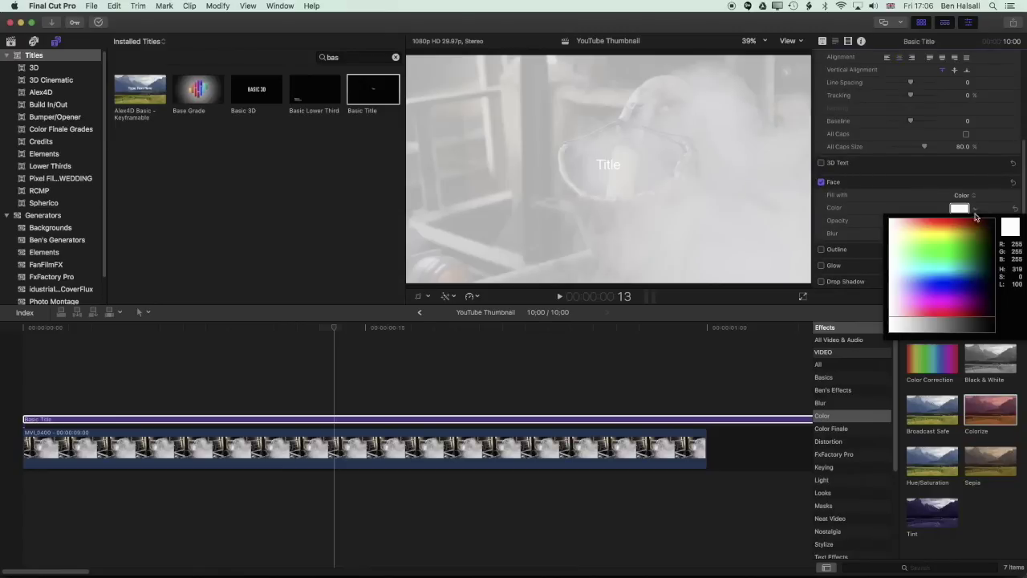
drag(975, 240, 967, 302)
click(915, 264)
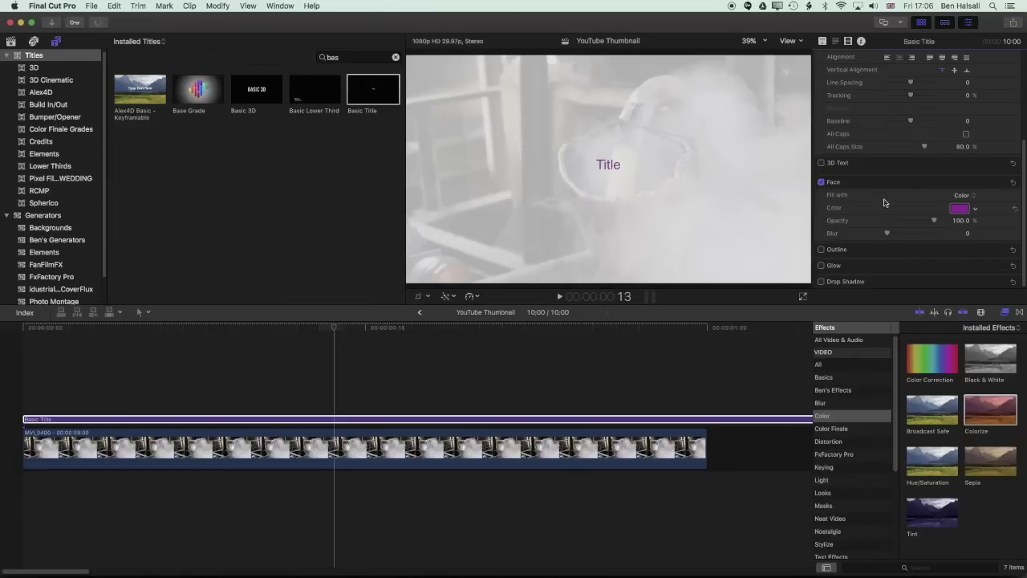
scroll(956, 180, up, 5)
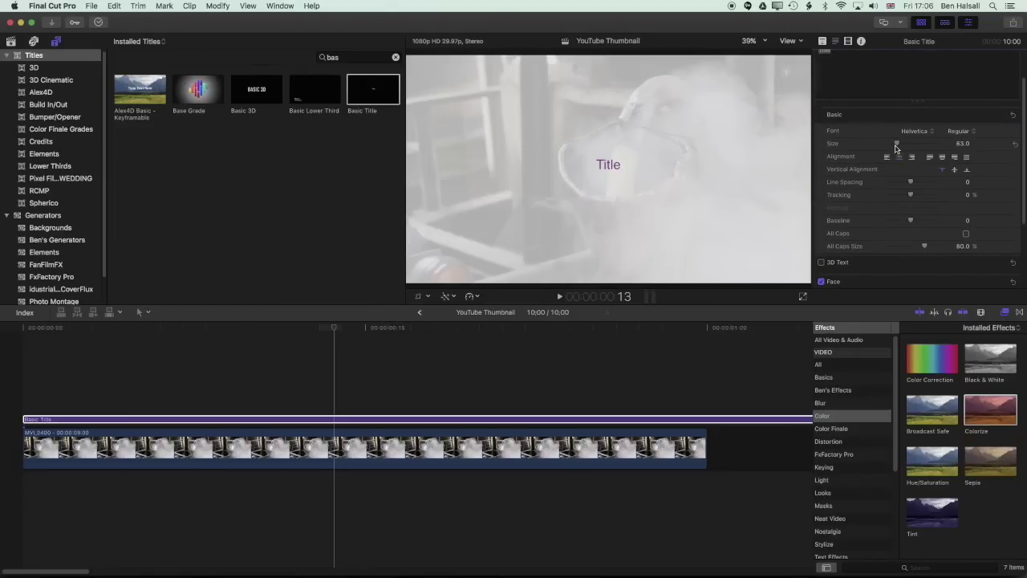
drag(896, 144, 930, 143)
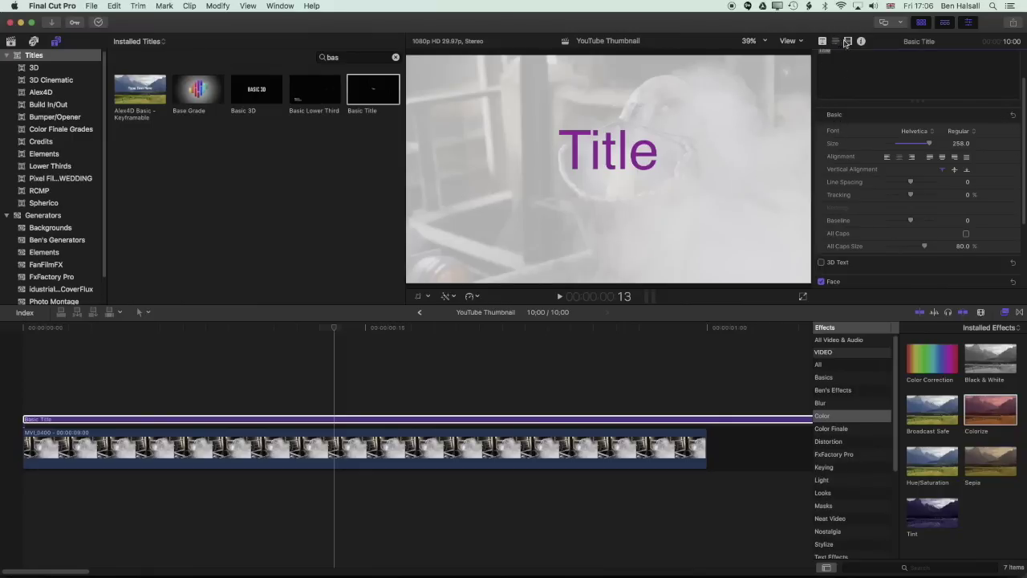
Step: Select the MVI_0400 clip and toggle Color Correction 1 off and on twice, leaving it on
click(851, 44)
click(333, 450)
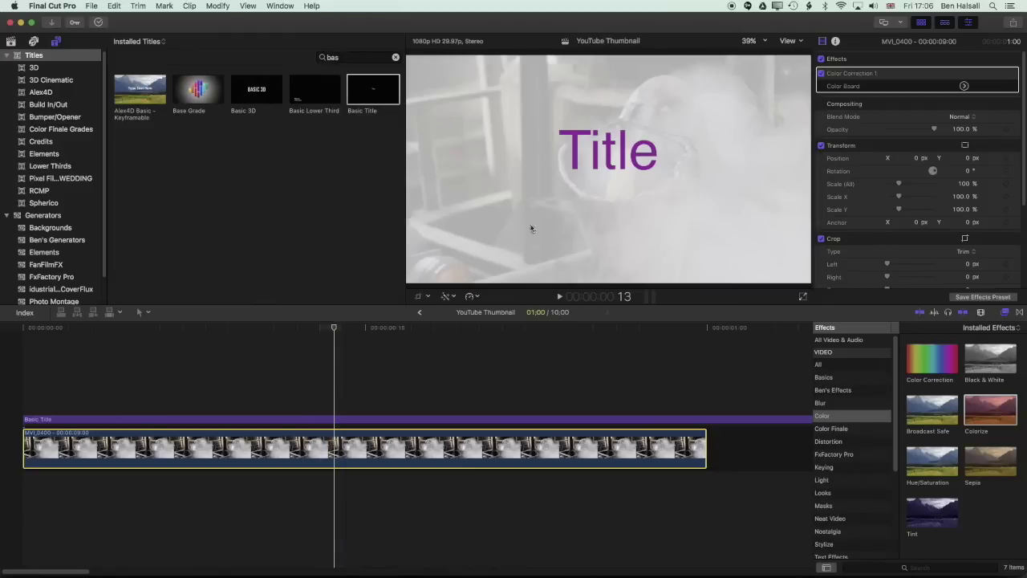
click(822, 73)
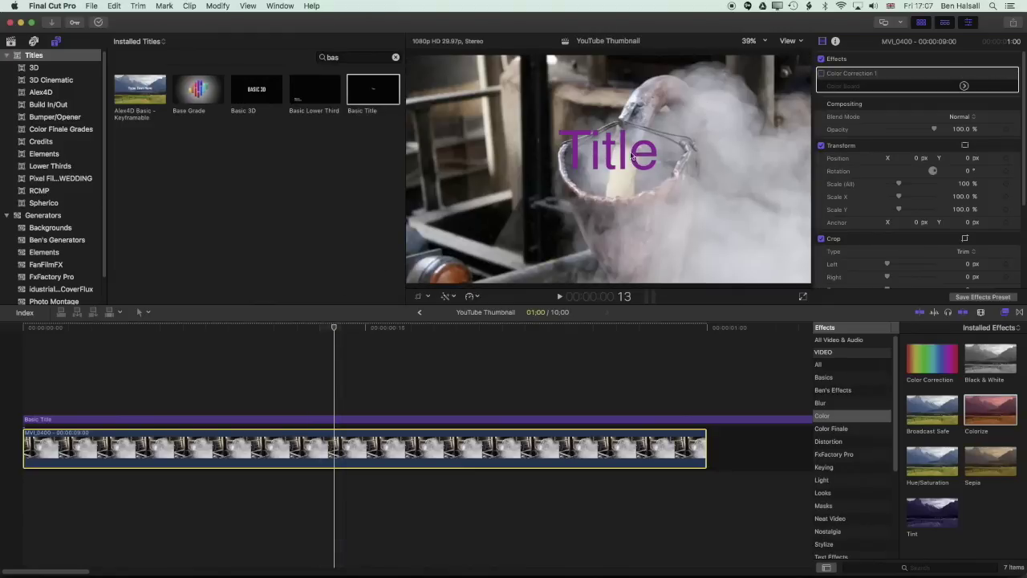
click(822, 74)
click(822, 74)
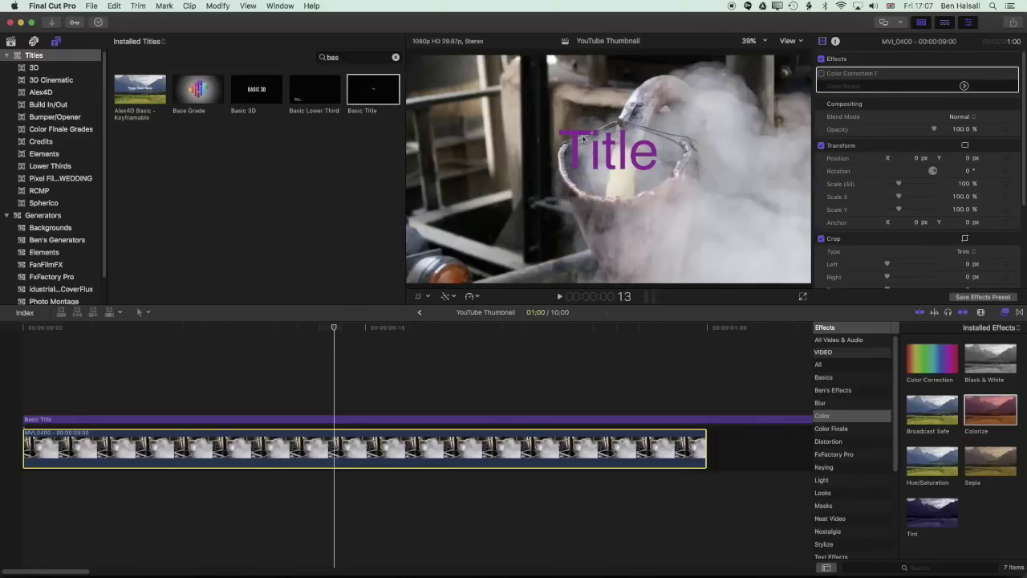
click(822, 73)
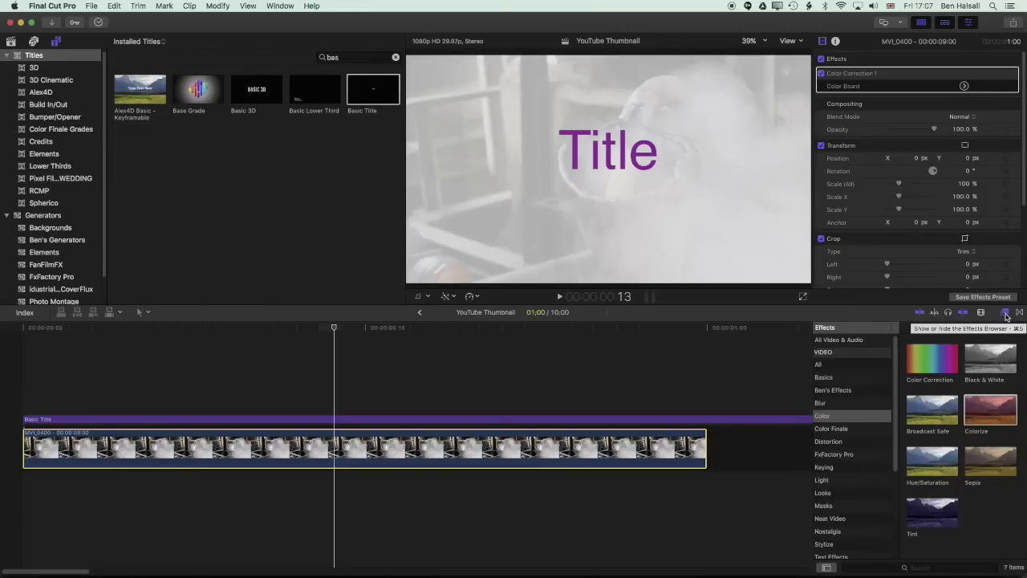
Step: Apply the Colorize effect from the Effects browser to the MVI_0400 clip, then select the Basic Title
click(1006, 313)
click(1006, 314)
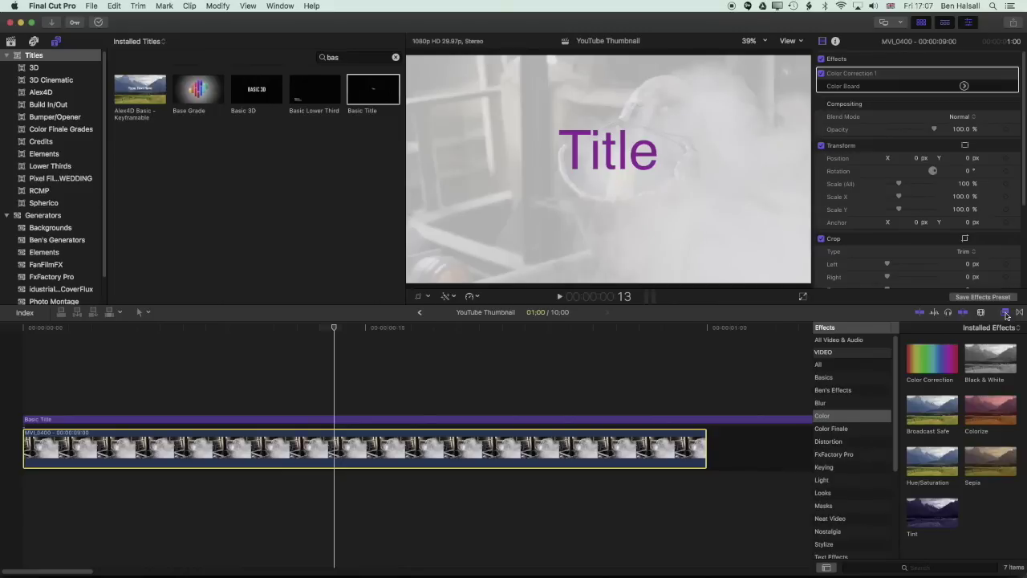
click(1006, 313)
click(1006, 313)
drag(994, 401, 321, 452)
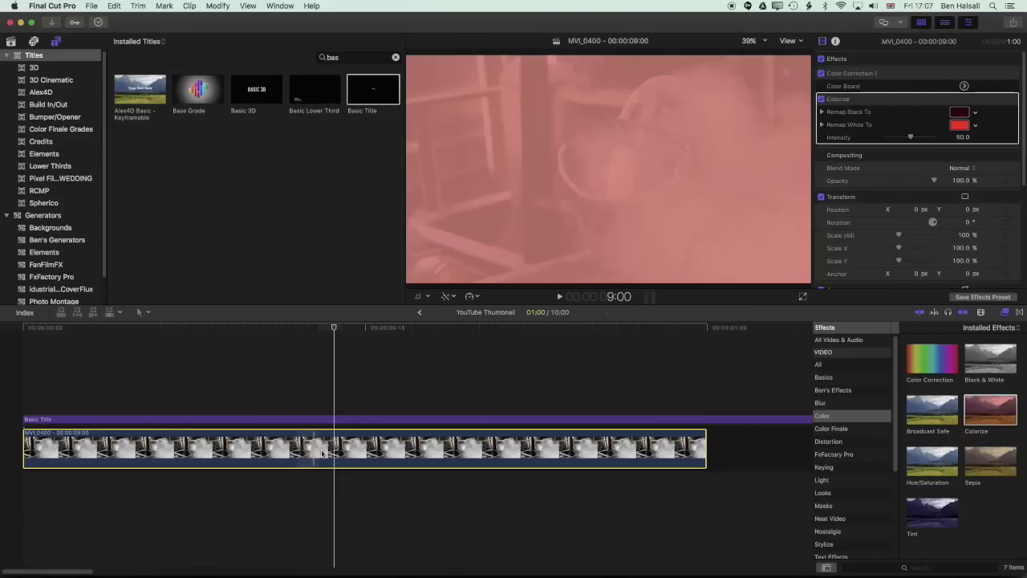
click(346, 329)
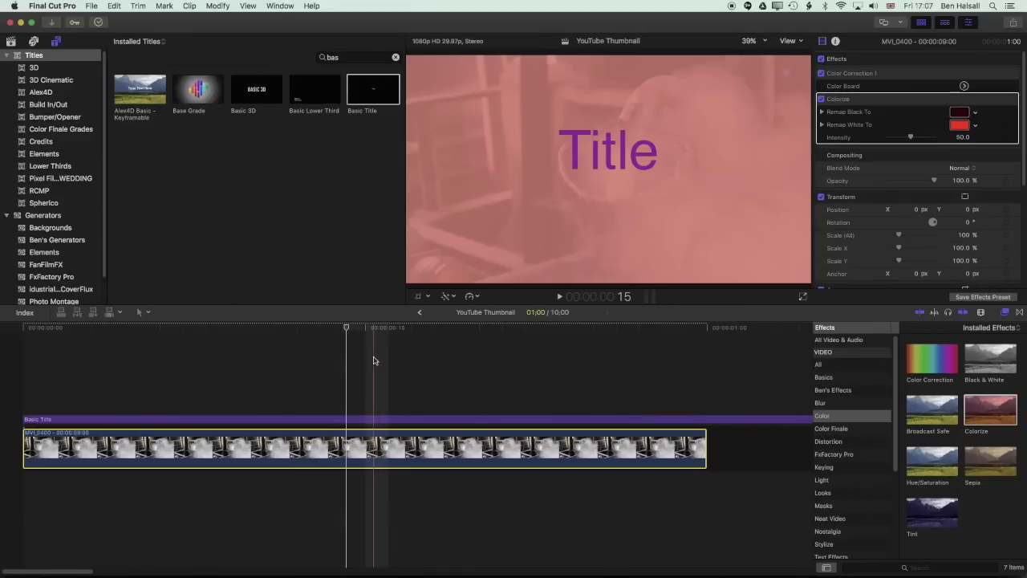
click(345, 417)
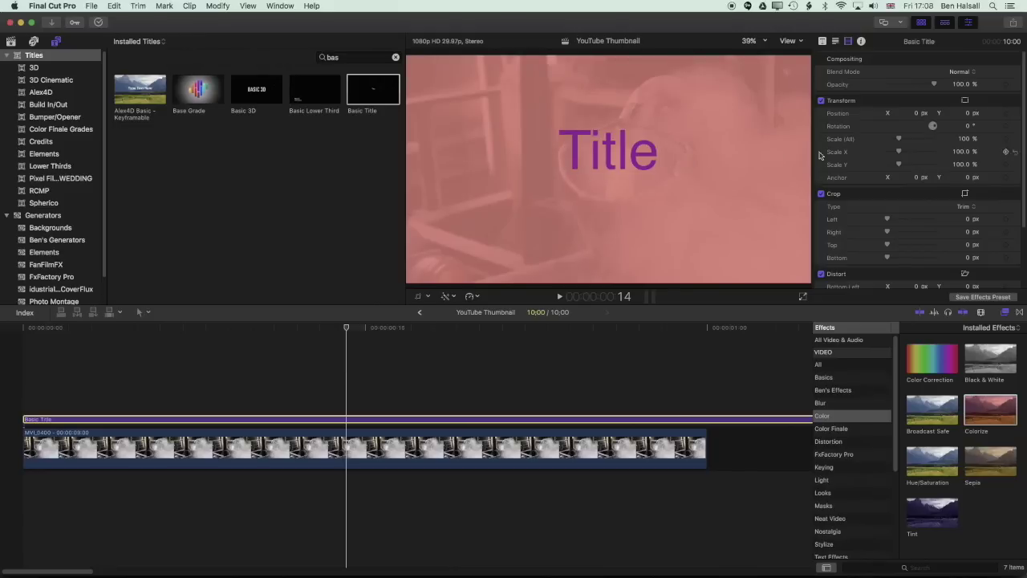
Step: Set the Basic Title's Face colour to a pale cream-yellow in the Text inspector
click(836, 41)
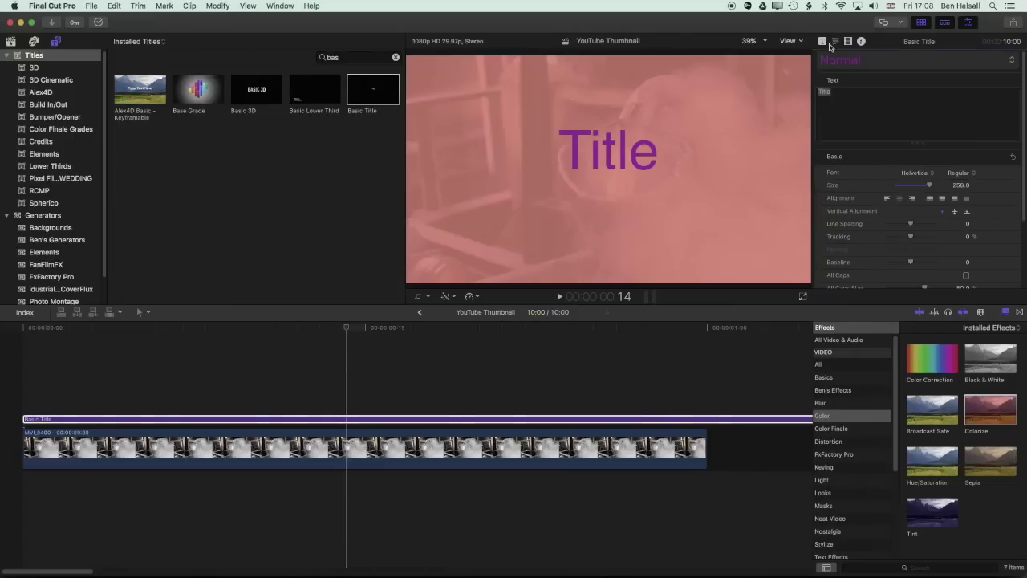
scroll(963, 193, down, 4)
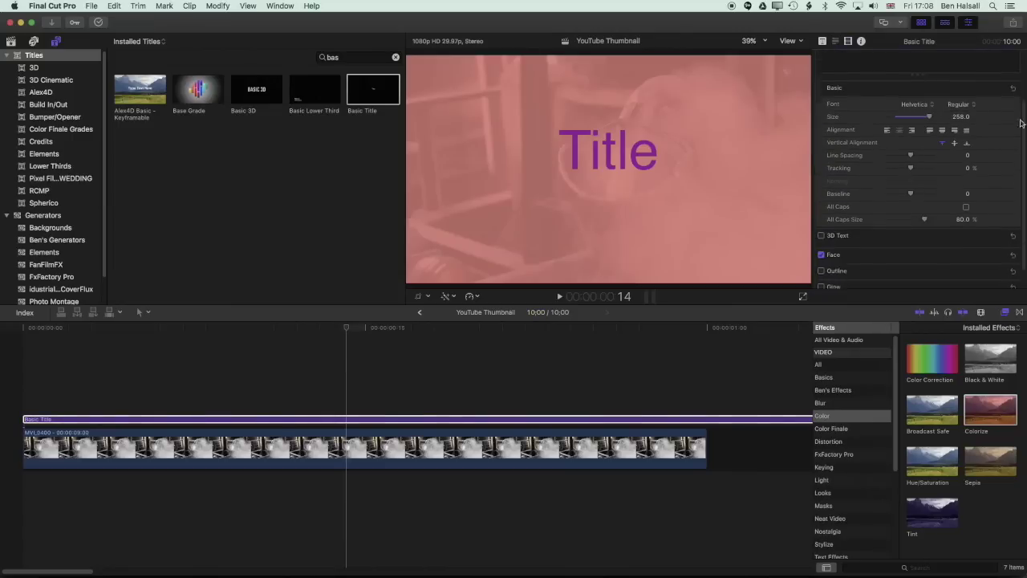
click(1000, 233)
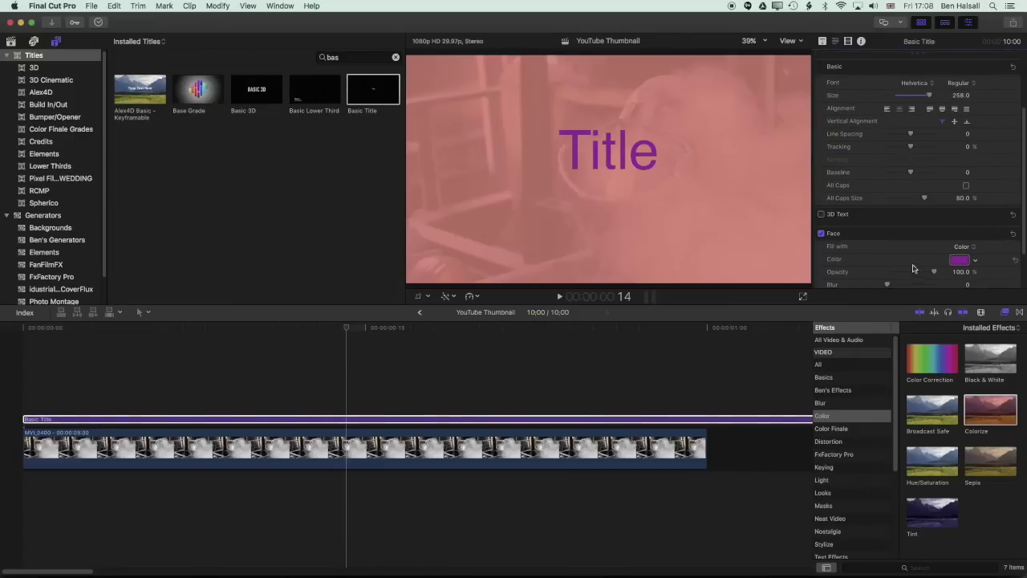
click(960, 260)
click(919, 283)
mouse_move(919, 282)
mouse_down()
mouse_move(908, 335)
mouse_move(913, 276)
mouse_move(910, 285)
mouse_up()
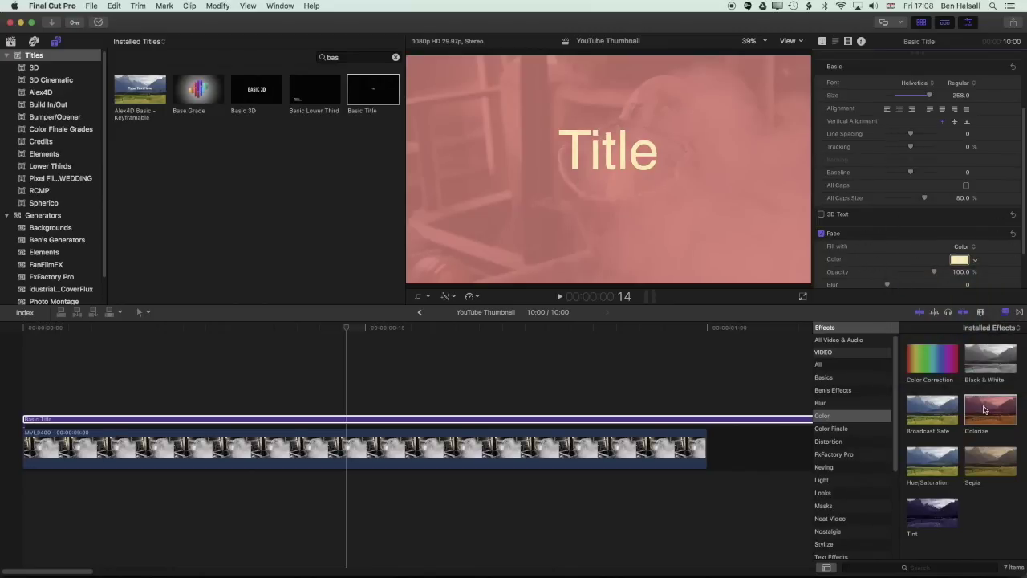
Step: Set Colorize's Remap Black To teal and Remap White To blue on the MVI_0400 clip
click(849, 41)
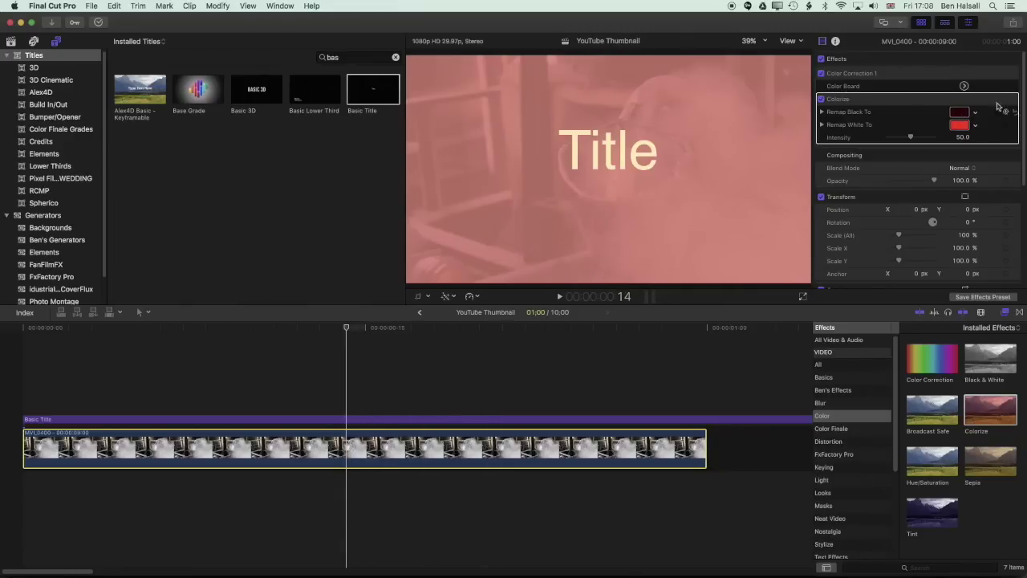
click(976, 114)
drag(964, 151, 960, 190)
click(943, 120)
click(975, 126)
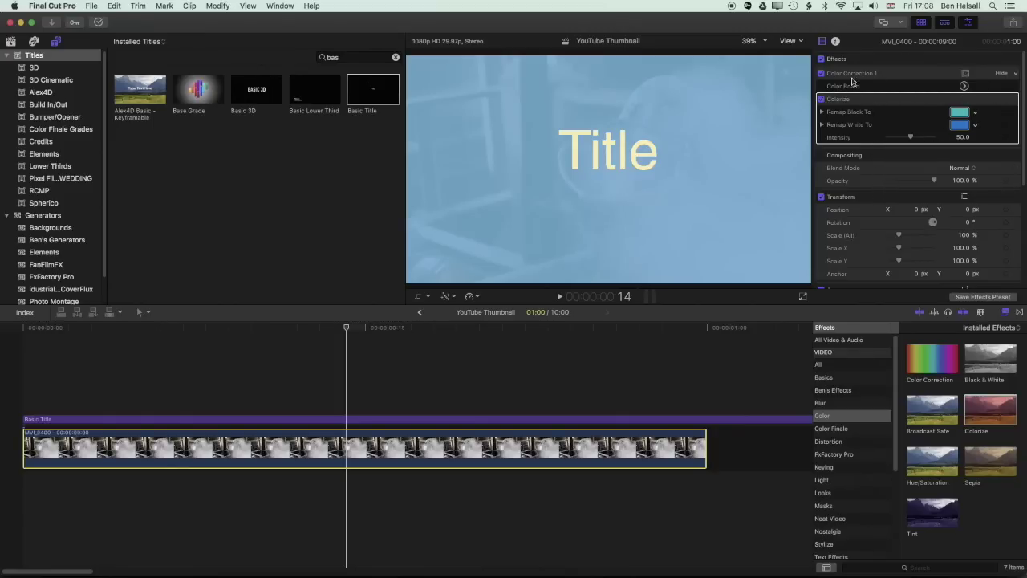
click(461, 300)
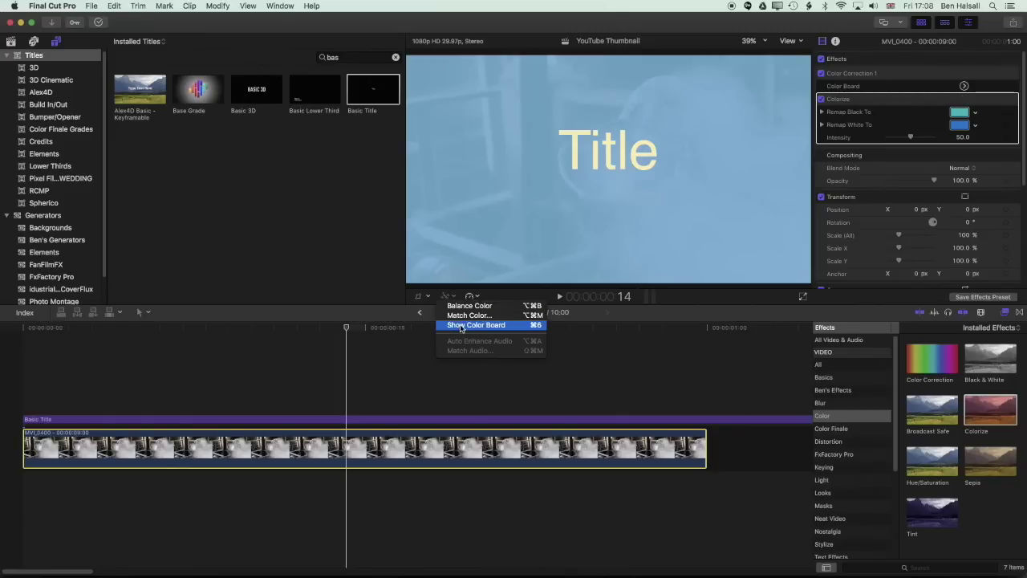
Step: Darken the MVI_0400 footage in the Color Board to Global -46% and Highlights -41% exposure
click(462, 327)
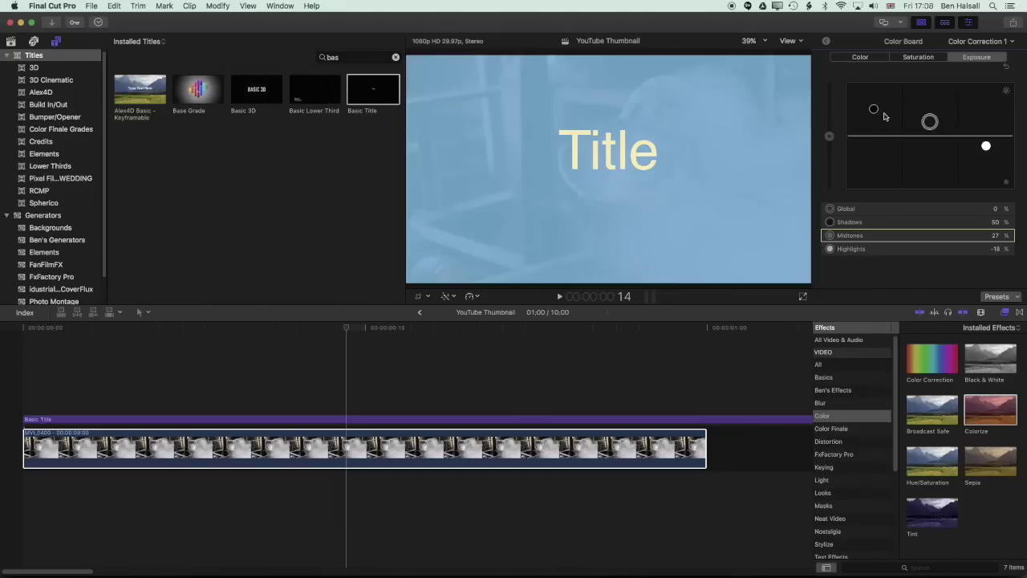
drag(874, 111, 874, 157)
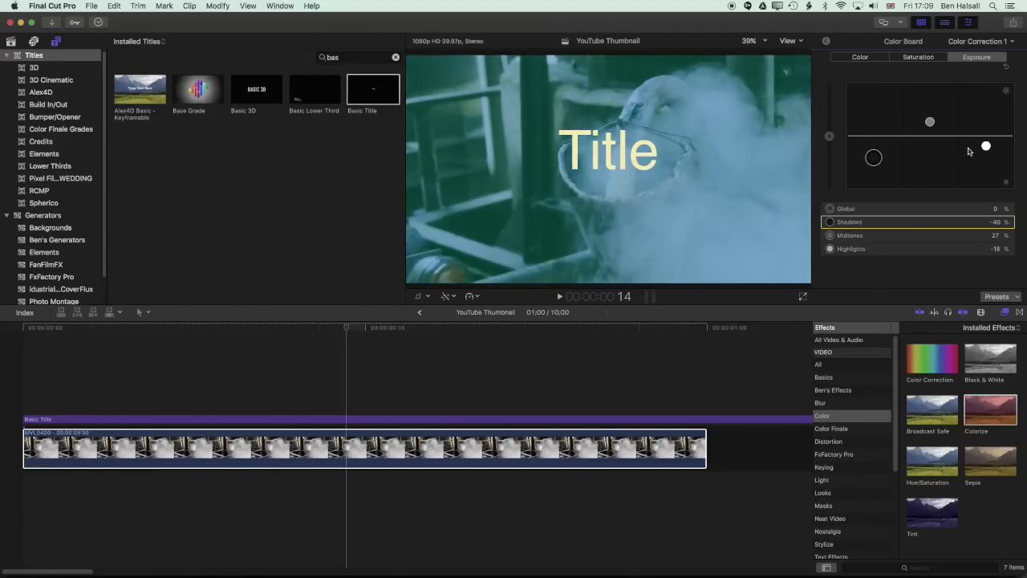
drag(987, 147, 931, 132)
drag(874, 157, 874, 141)
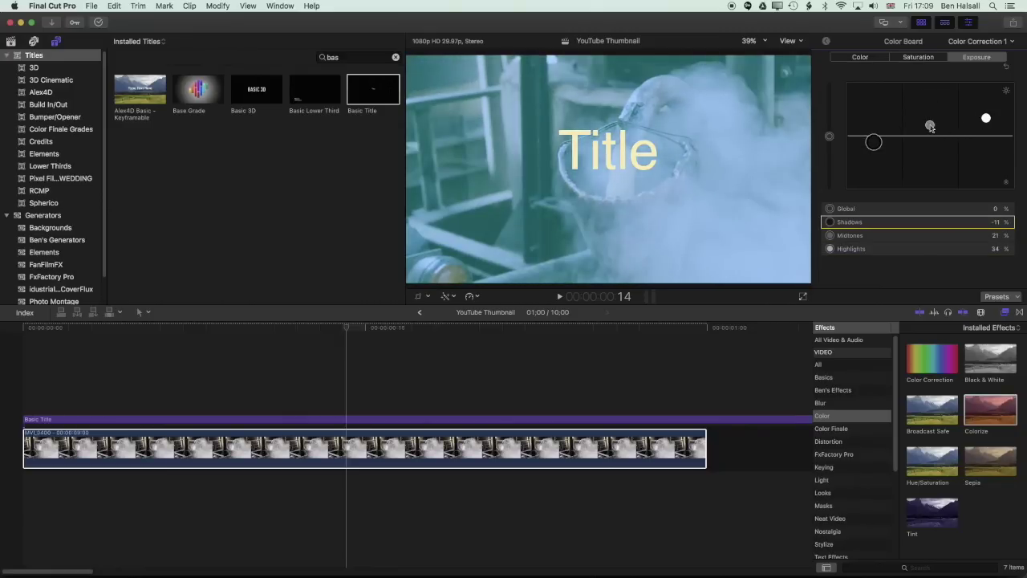
drag(931, 127, 986, 122)
drag(830, 138, 874, 151)
drag(930, 128, 930, 152)
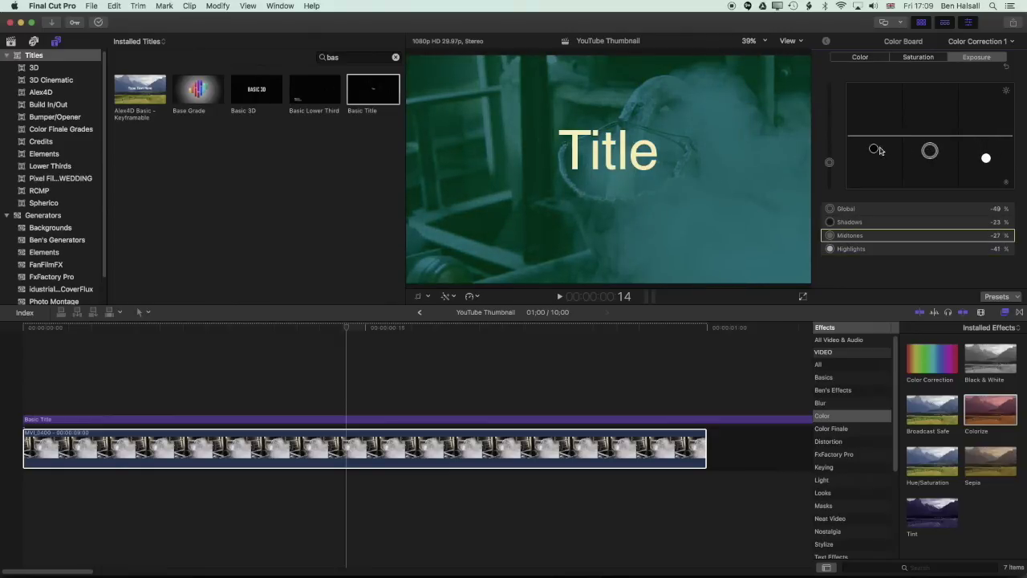
drag(878, 150, 830, 161)
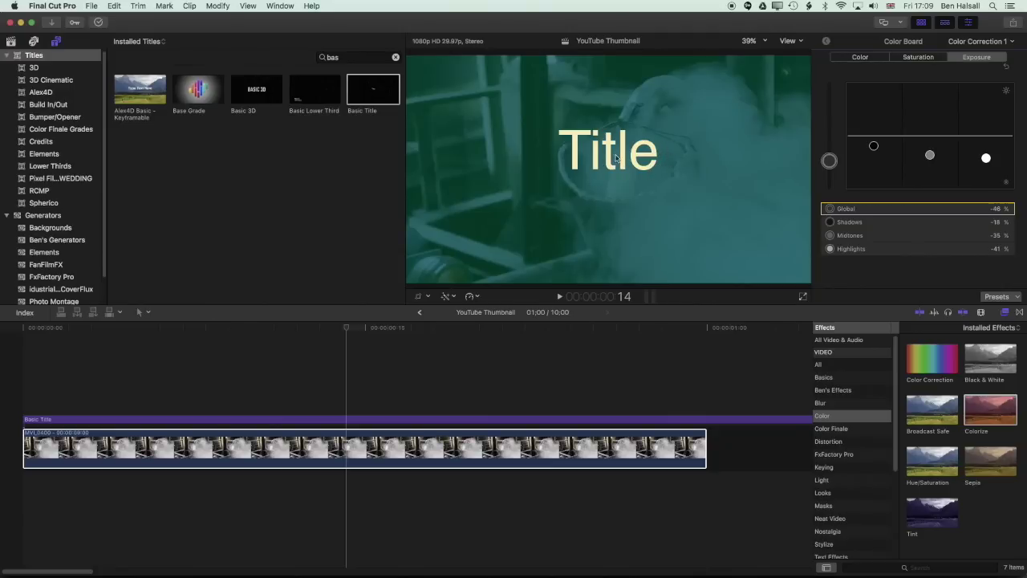
click(396, 411)
Step: Replace the title text with 'Cidrerie' and 'Normandy' on two lines and raise it slightly
click(397, 419)
double_click(609, 160)
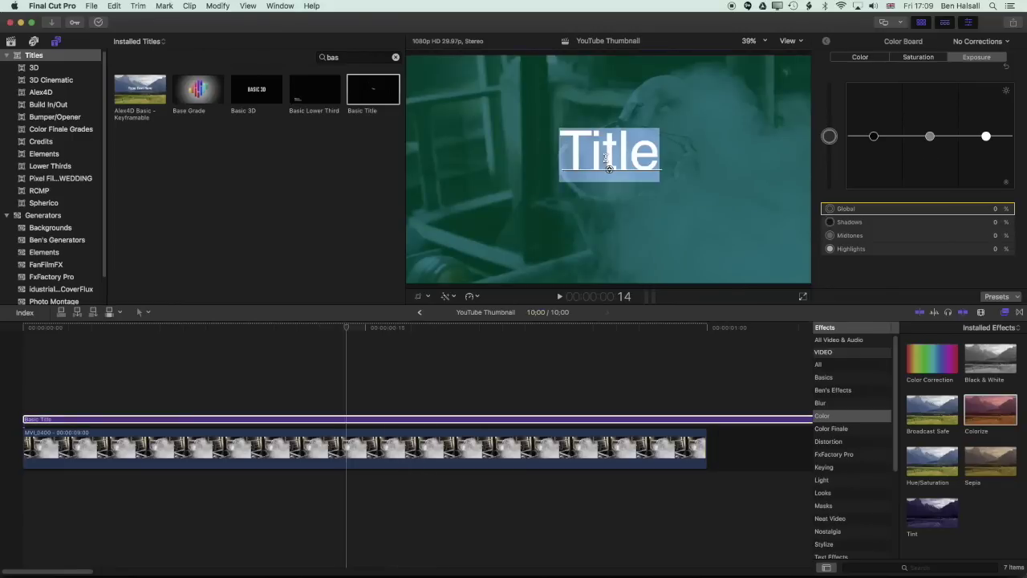
text(Cidrerie)
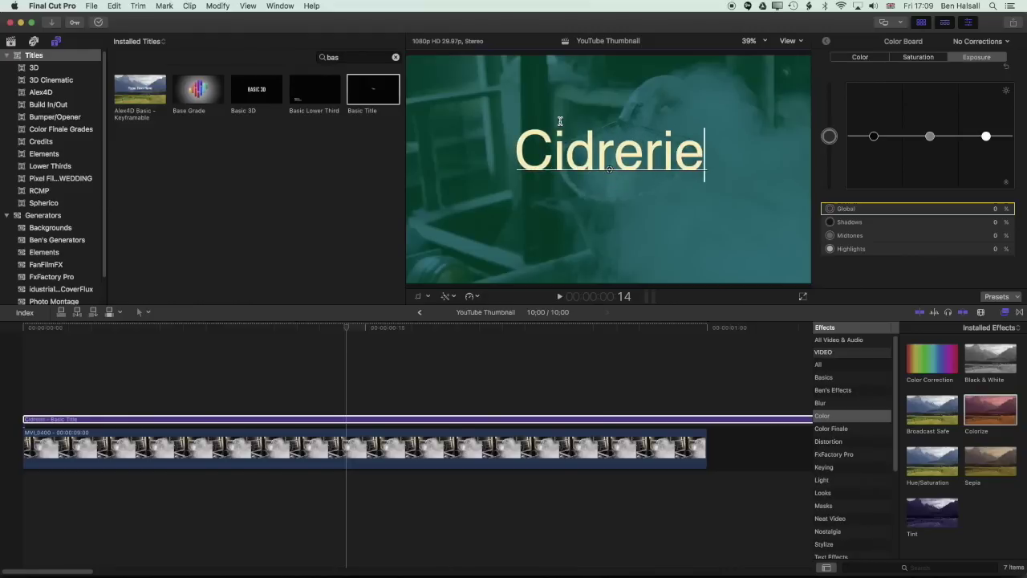
key(Return)
text(Normandy)
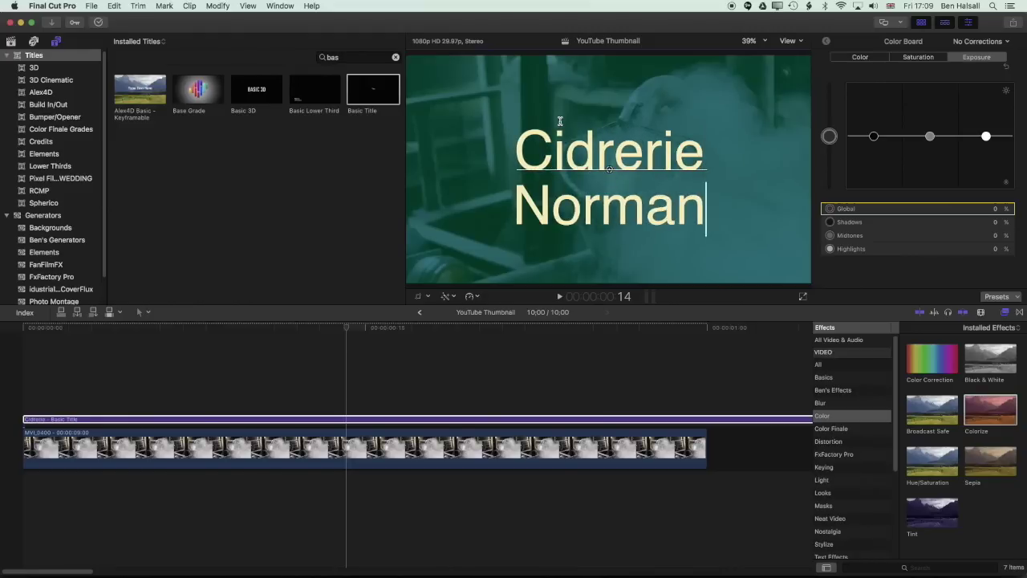
click(508, 401)
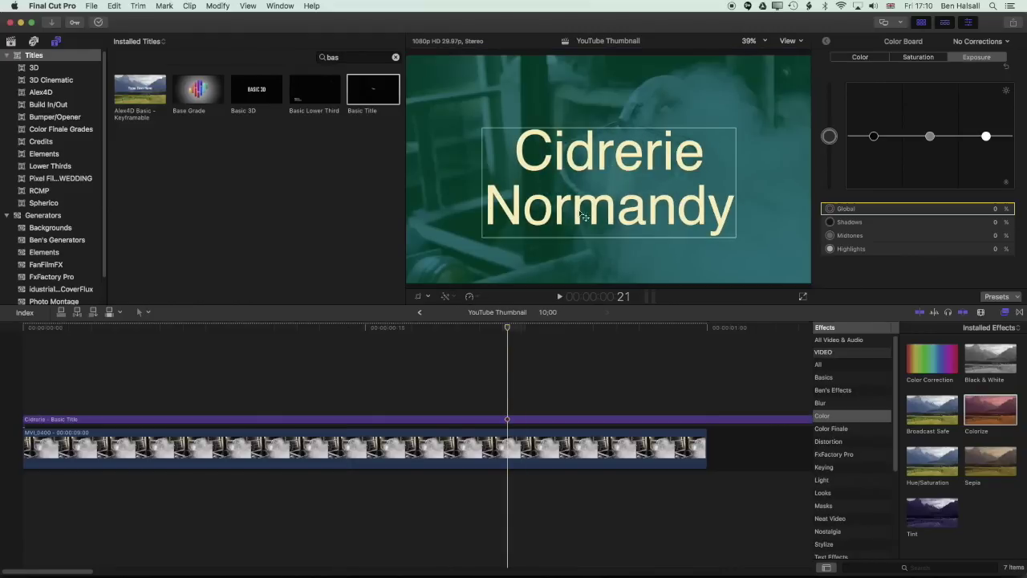
drag(614, 165, 616, 147)
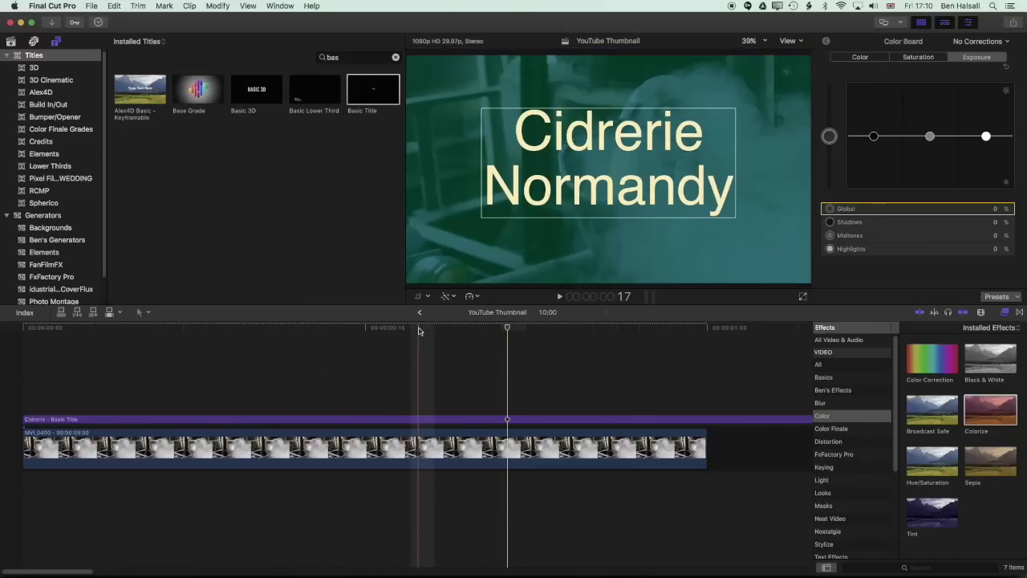
Step: Set the viewer zoom to 12.5% and select the background footage clip
click(333, 328)
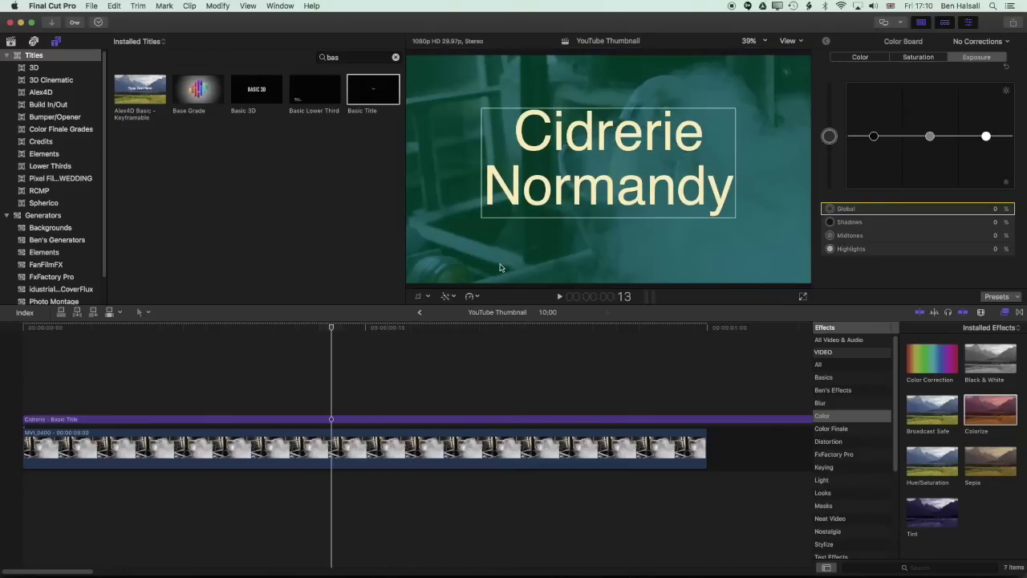
click(750, 41)
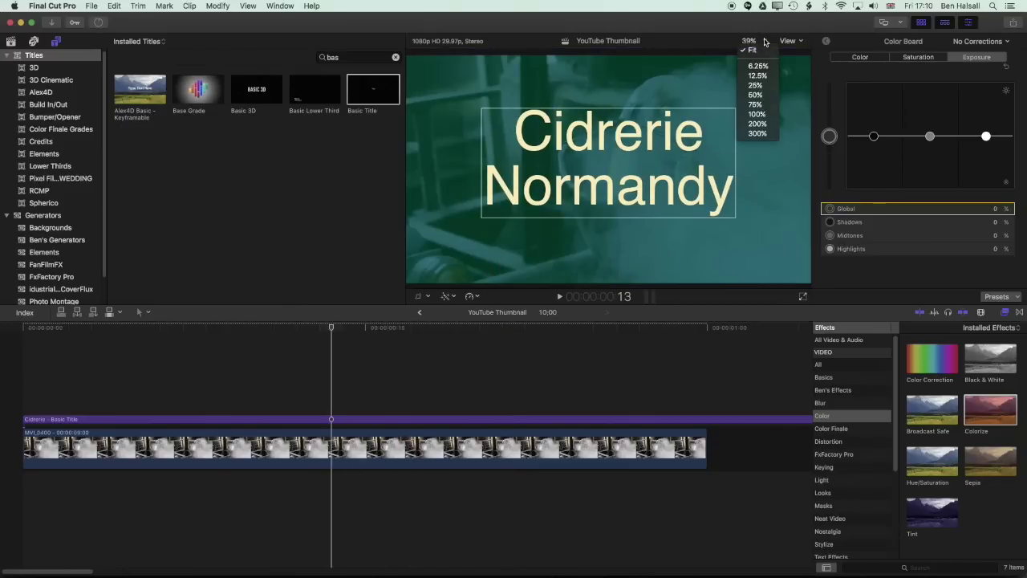
click(758, 64)
click(497, 347)
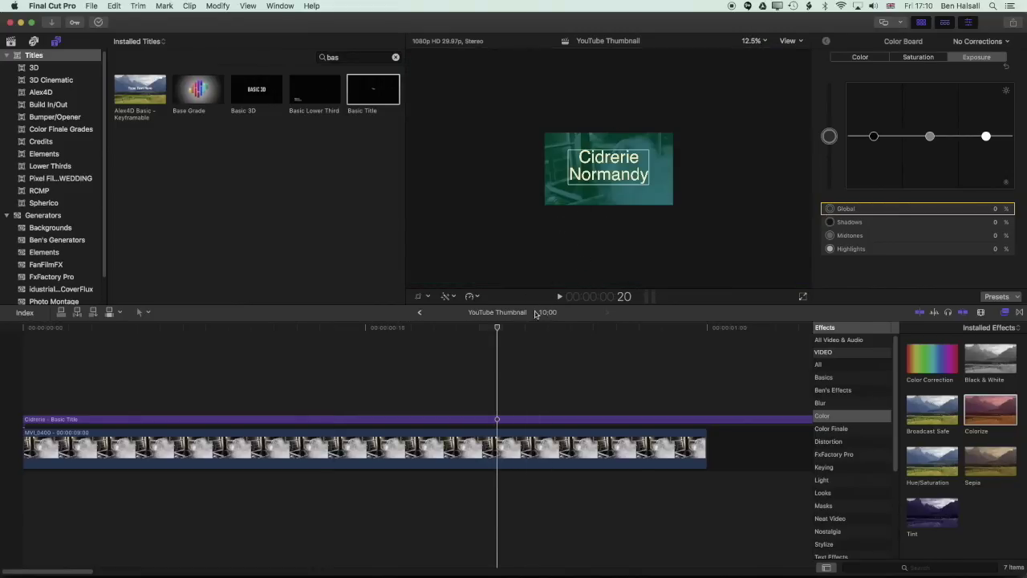
click(504, 449)
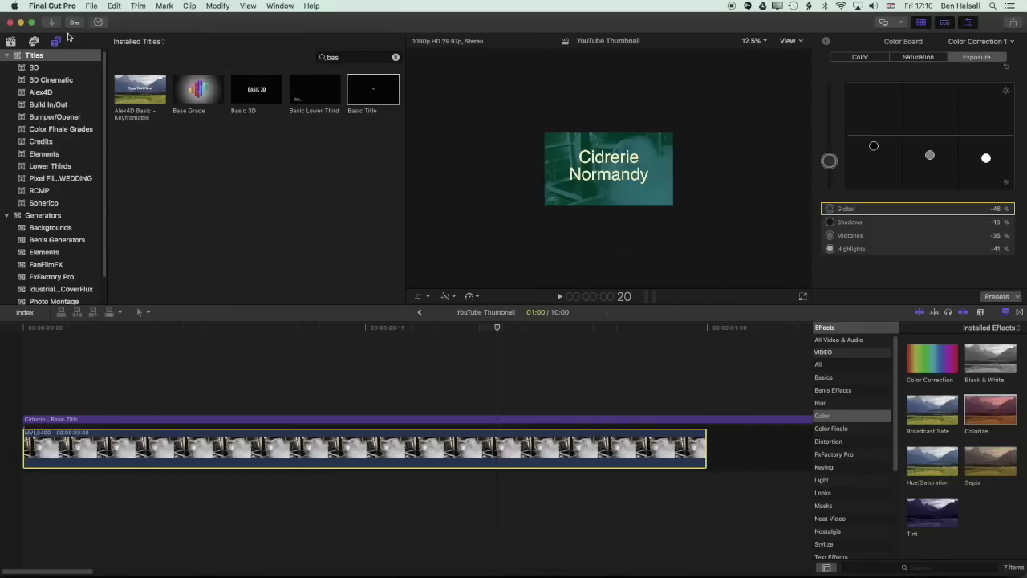
Step: Place the black Custom solid from Generators > Solids between the title and the footage
click(8, 55)
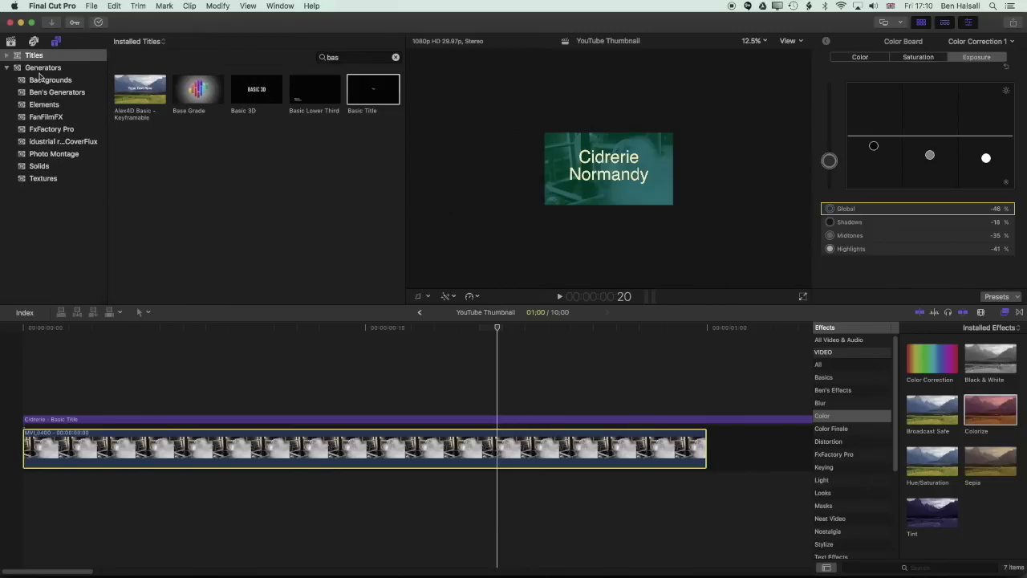
click(40, 166)
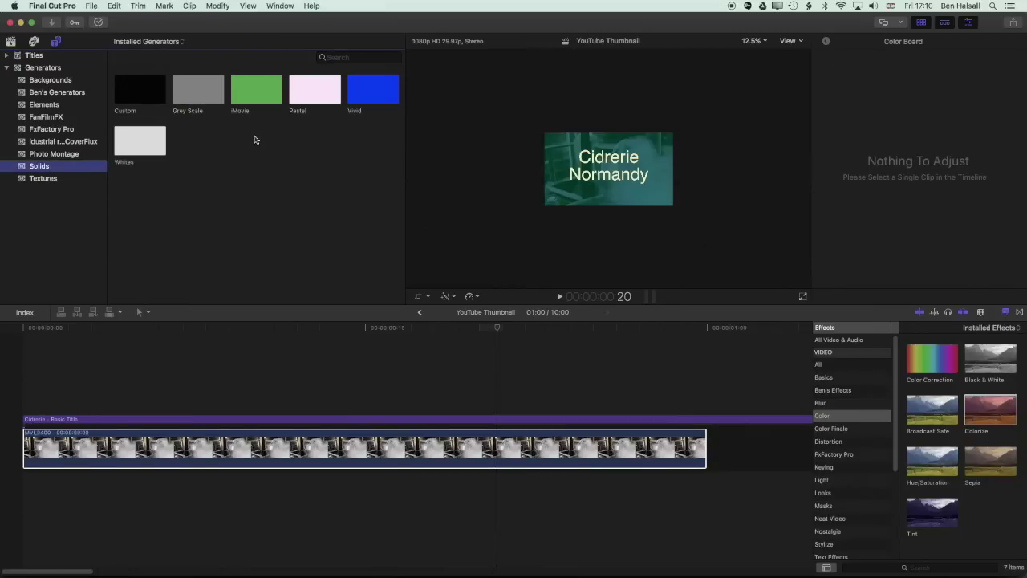
drag(157, 95, 30, 402)
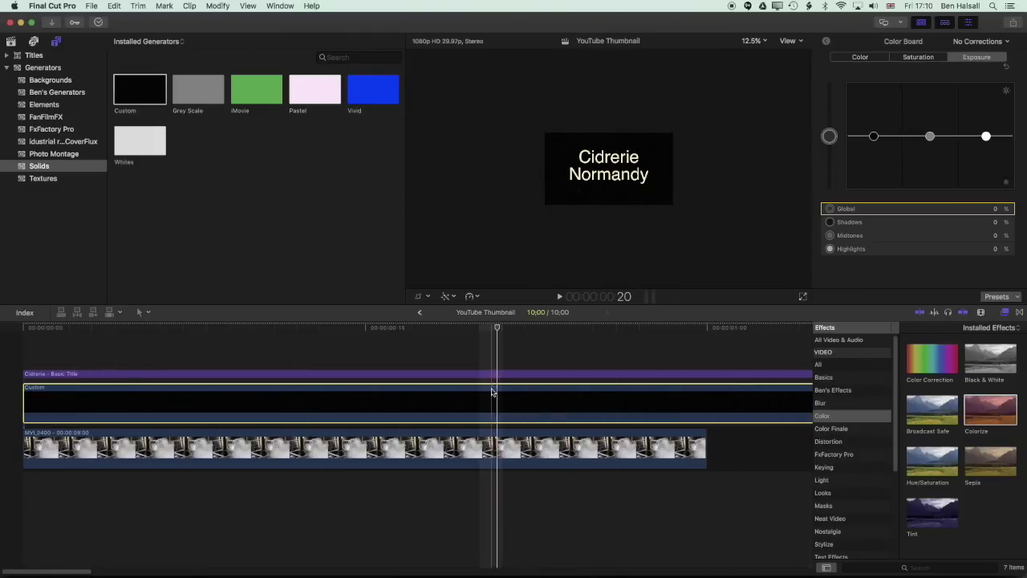
mouse_move(497, 328)
mouse_down()
mouse_move(479, 327)
mouse_move(488, 333)
mouse_up()
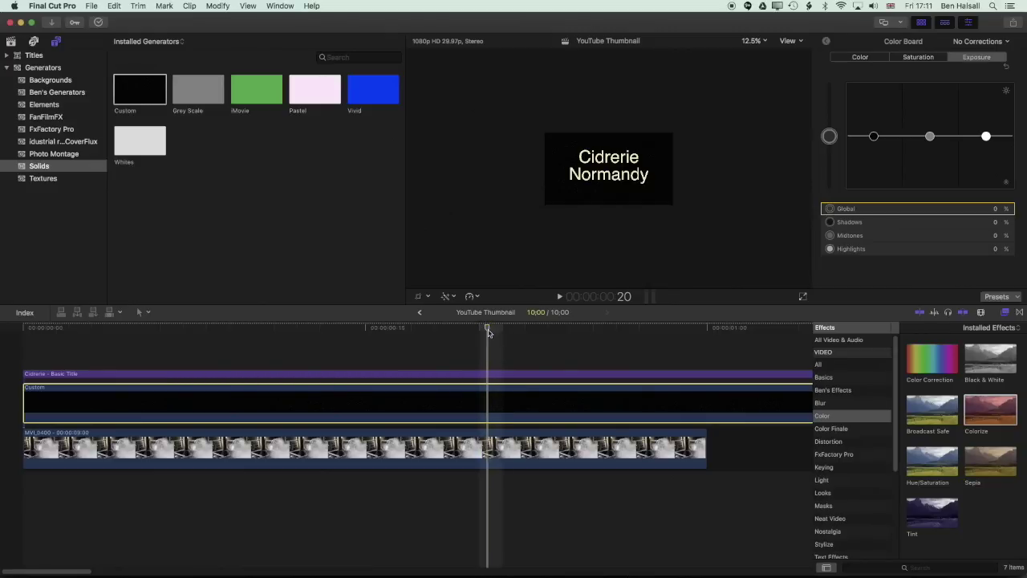
Step: Colour the Custom solid teal-blue with the Generator colour picker
click(829, 43)
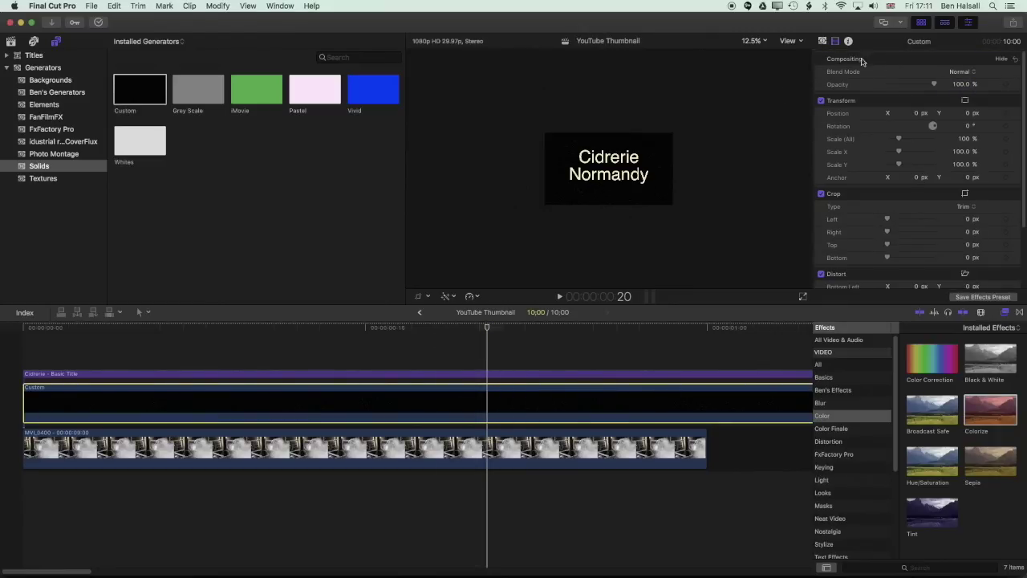
click(823, 41)
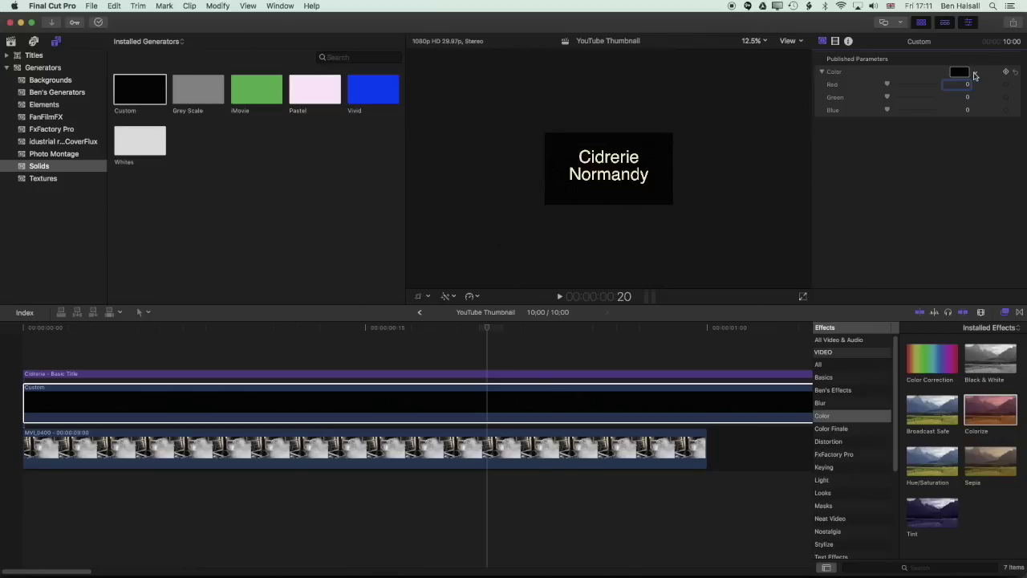
click(975, 75)
drag(946, 99, 968, 132)
click(883, 224)
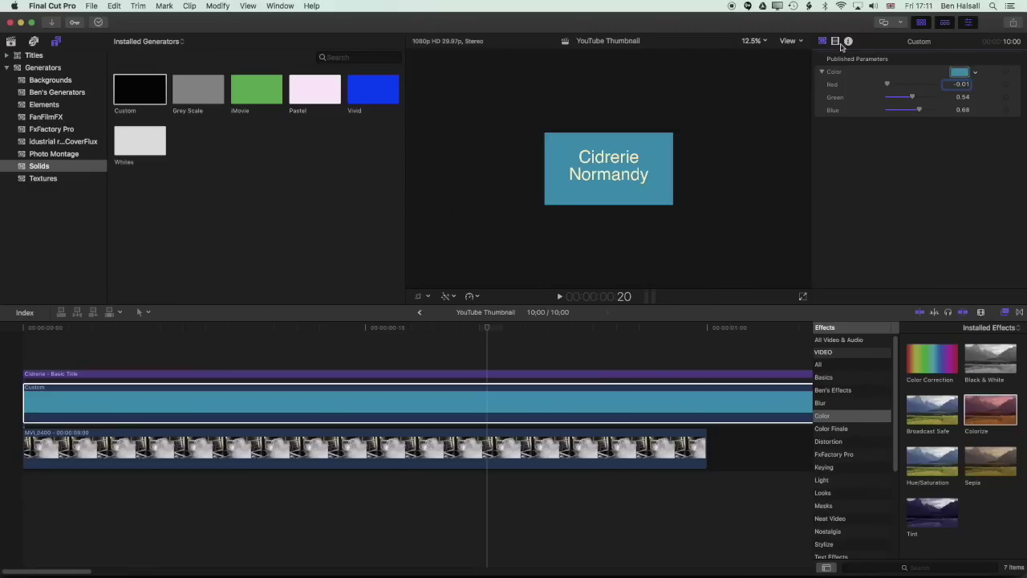
Step: Crop the solid in from the right, top and bottom into a box behind the title
click(836, 42)
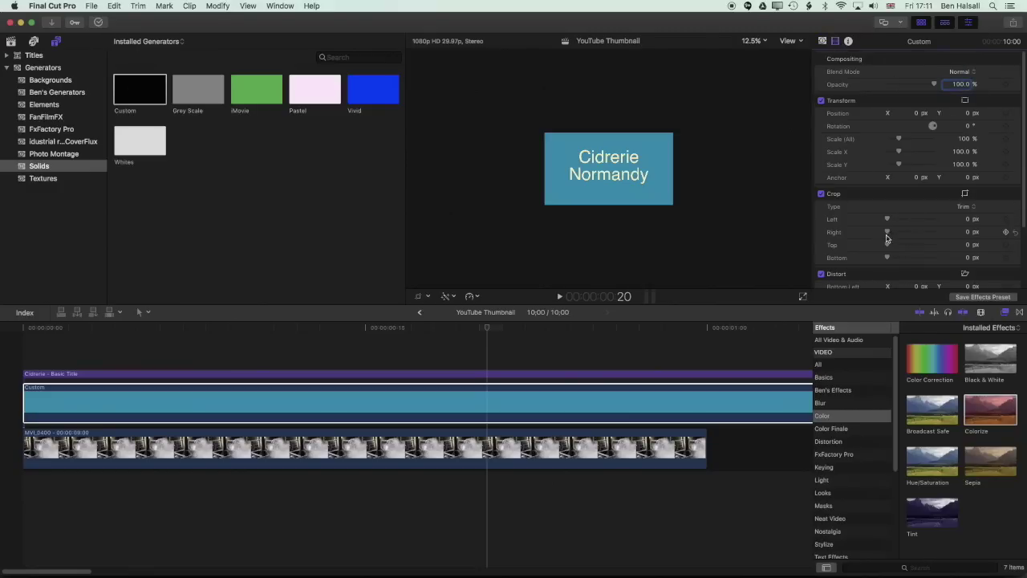
mouse_move(889, 232)
mouse_down()
mouse_move(899, 232)
mouse_move(891, 259)
mouse_move(901, 260)
mouse_move(902, 233)
mouse_move(896, 247)
mouse_up()
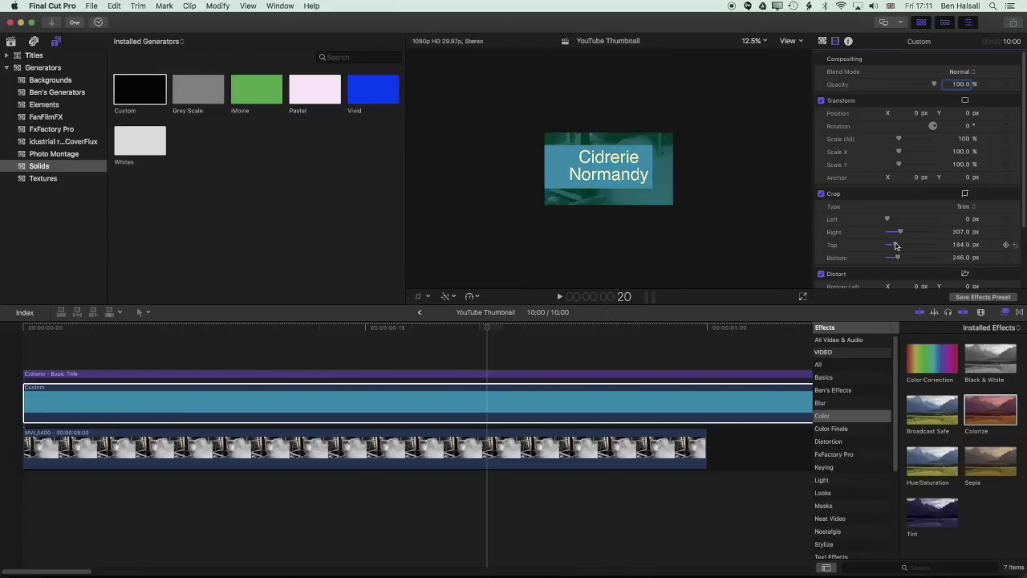
click(606, 178)
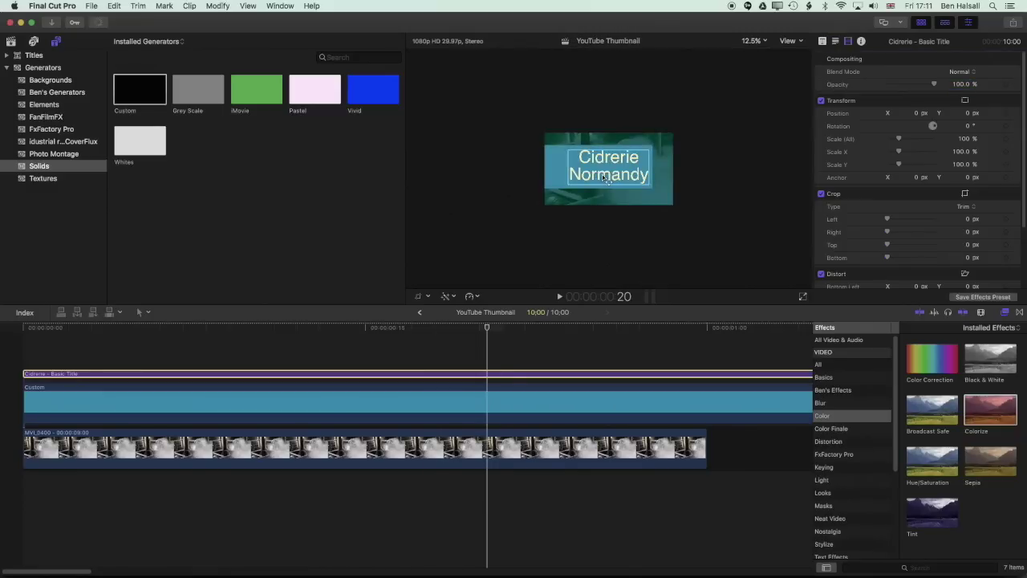
Step: Reset the Custom solid's crop in the Video inspector so blue fills the whole frame
double_click(606, 178)
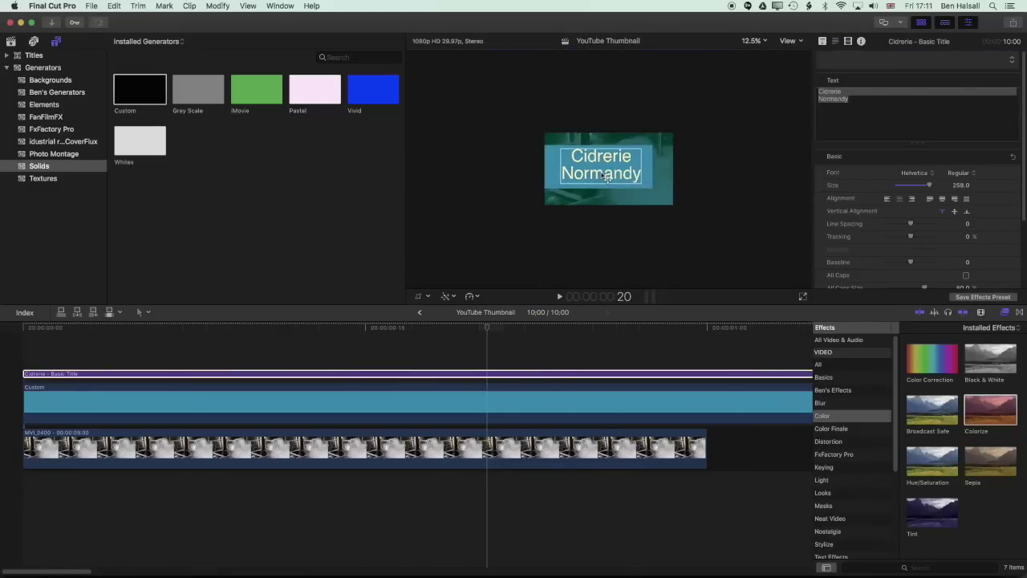
click(644, 256)
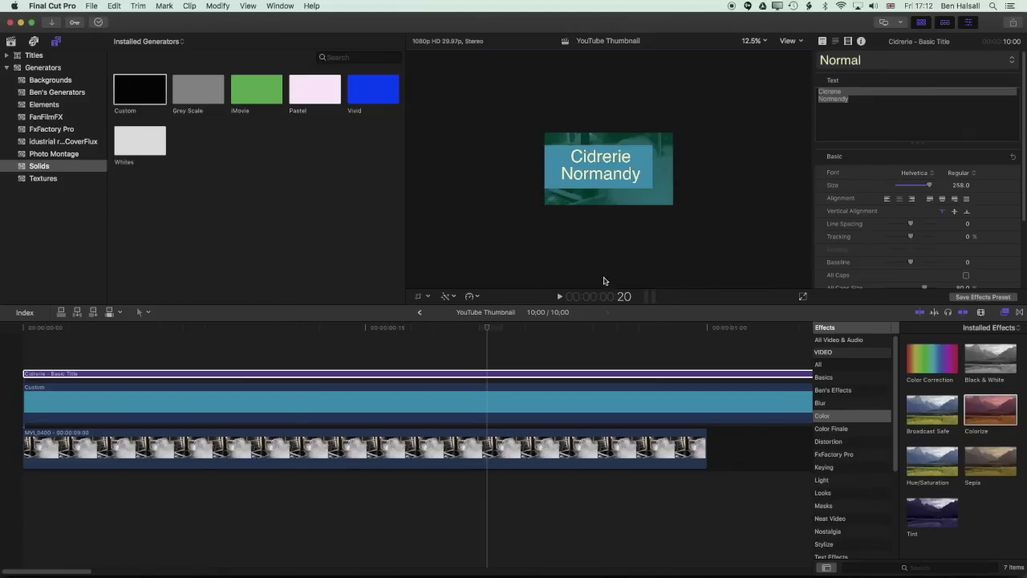
click(519, 401)
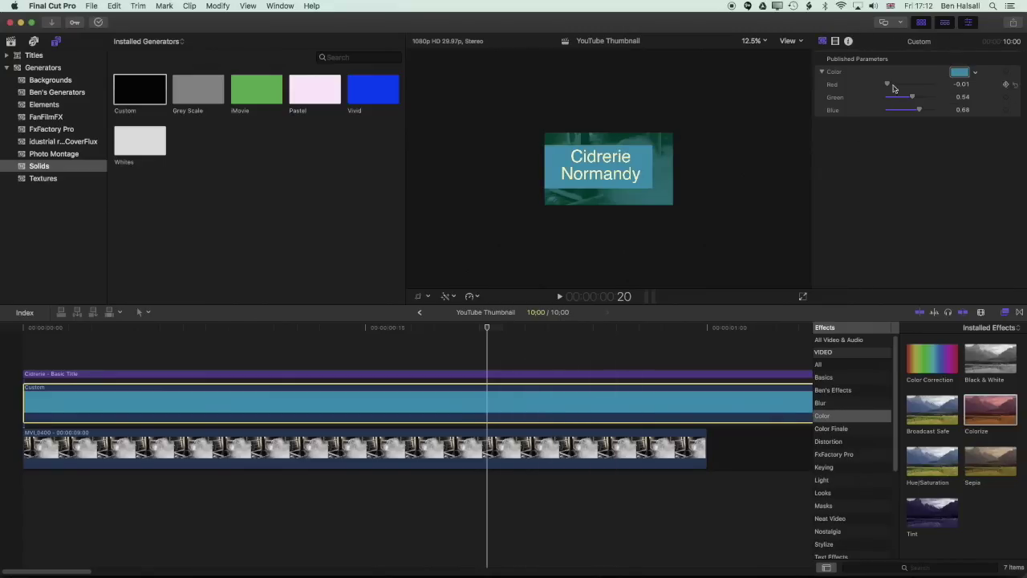
click(835, 41)
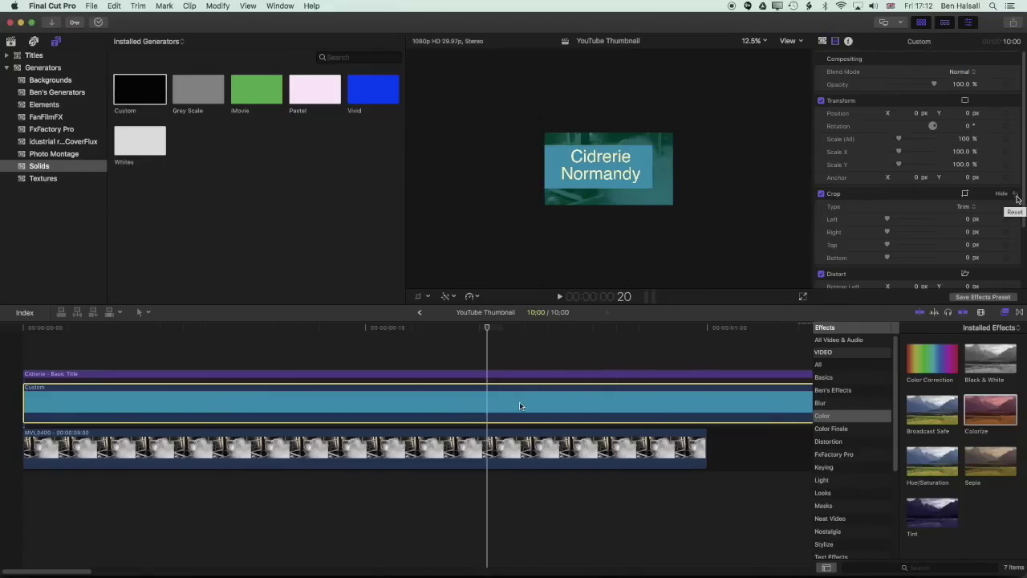
click(1017, 198)
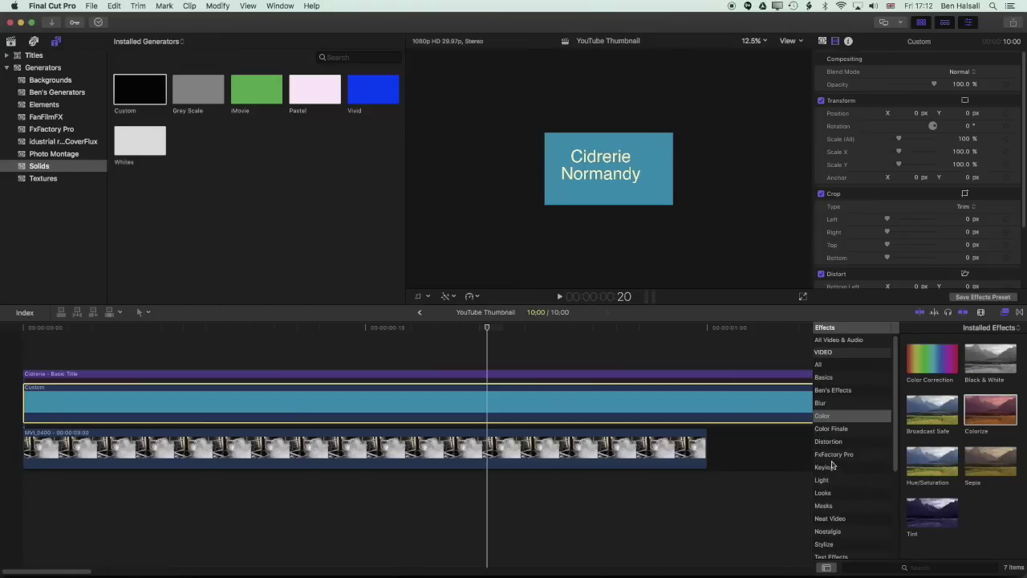
Step: Apply a Draw Mask to the blue solid, drawing a closed four-point slanted panel on the left
click(825, 506)
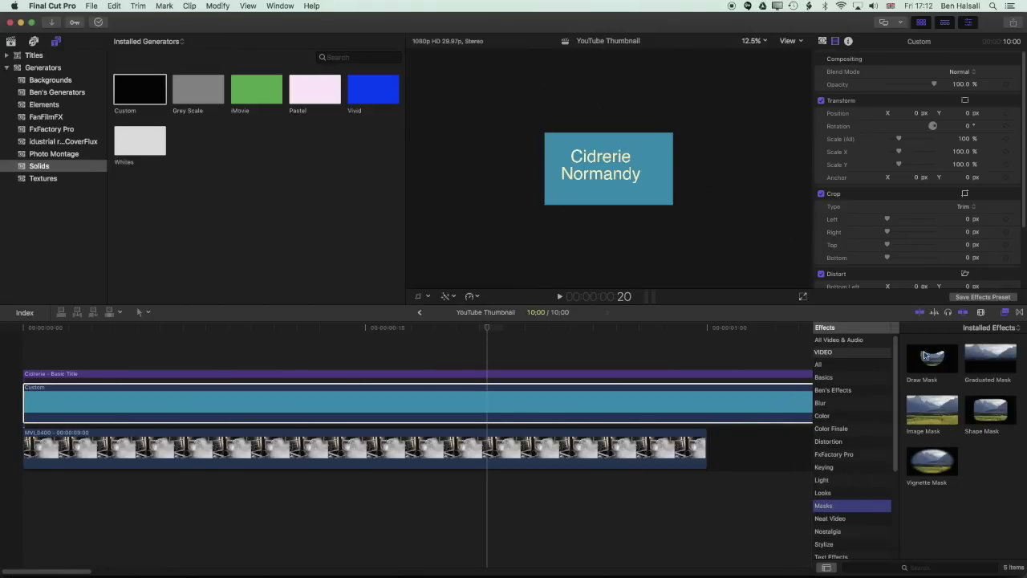
mouse_move(925, 355)
mouse_down()
mouse_move(929, 363)
mouse_move(530, 401)
mouse_up()
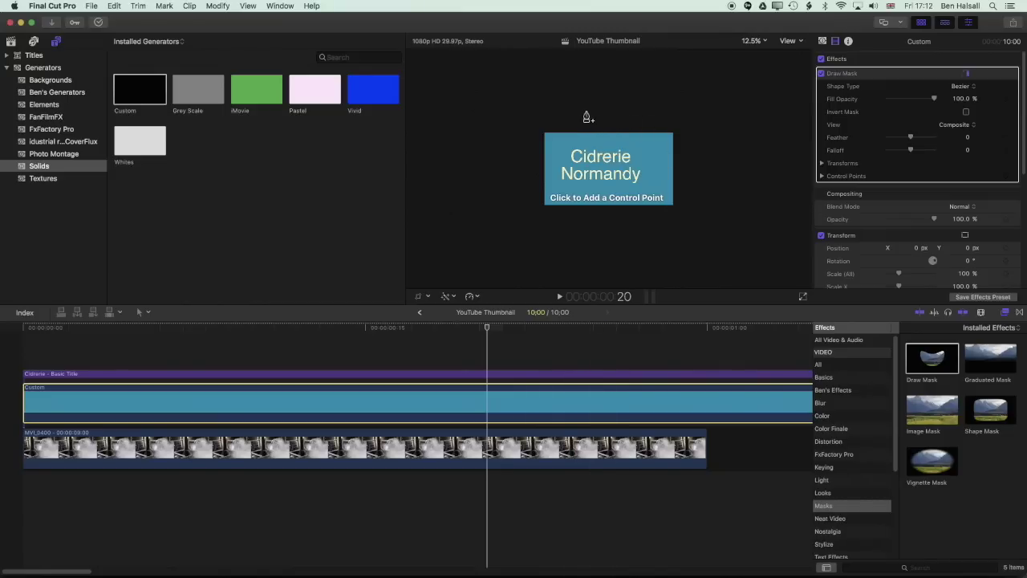
click(627, 117)
click(593, 235)
click(513, 235)
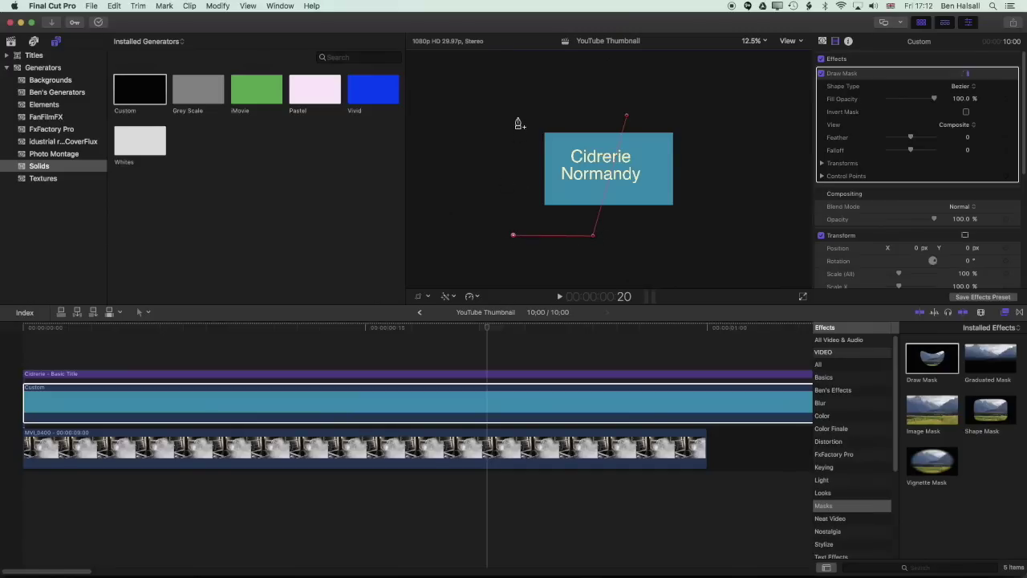
click(520, 116)
click(626, 116)
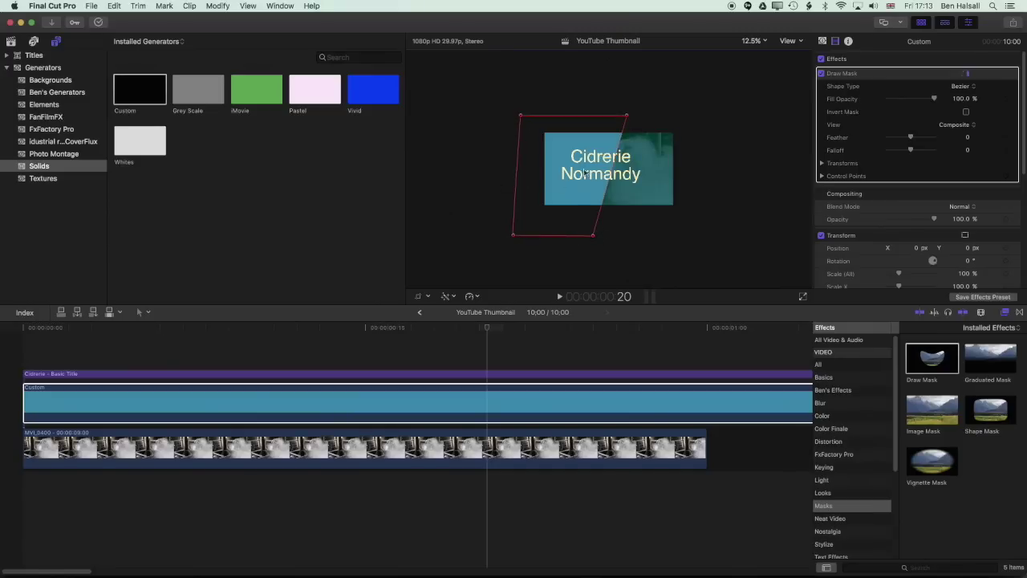
click(493, 374)
Step: Shrink the title to size 187, left-align it and move it to the upper left
double_click(606, 181)
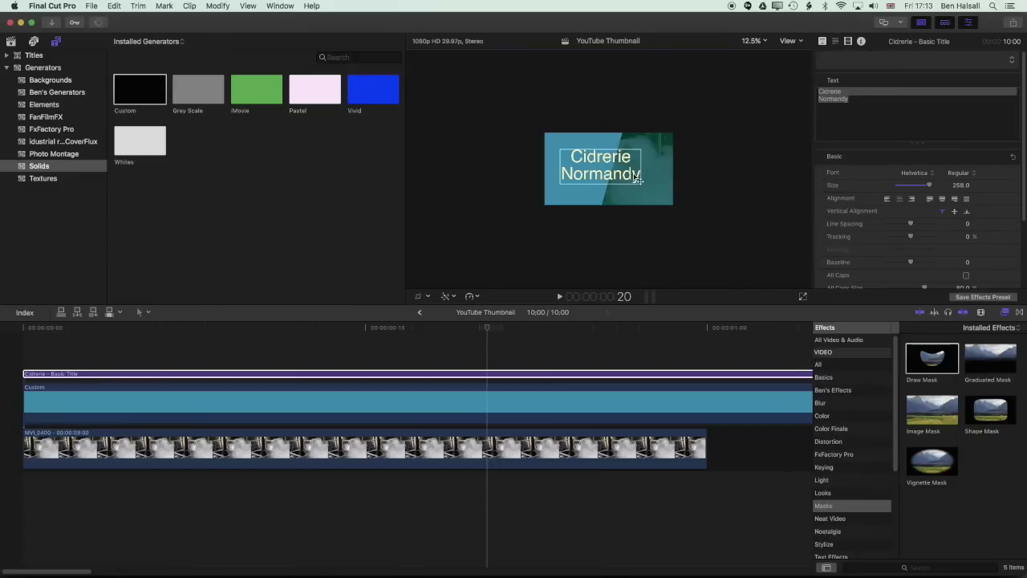
drag(928, 188, 917, 188)
click(889, 199)
drag(624, 169, 577, 160)
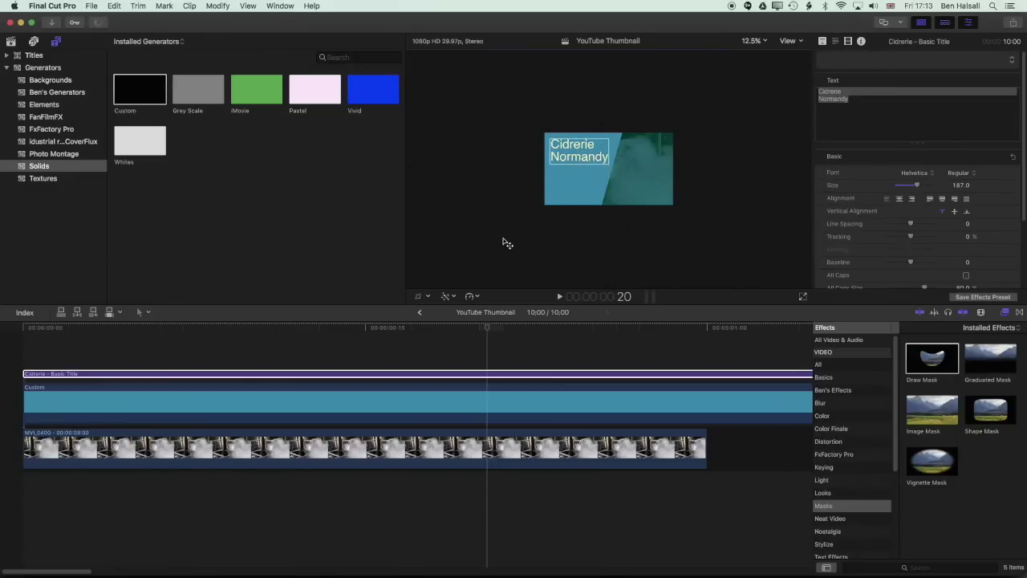
Step: Drag the Draw Mask corners so the blue panel fits the upper-left title area
click(567, 201)
drag(595, 238, 603, 181)
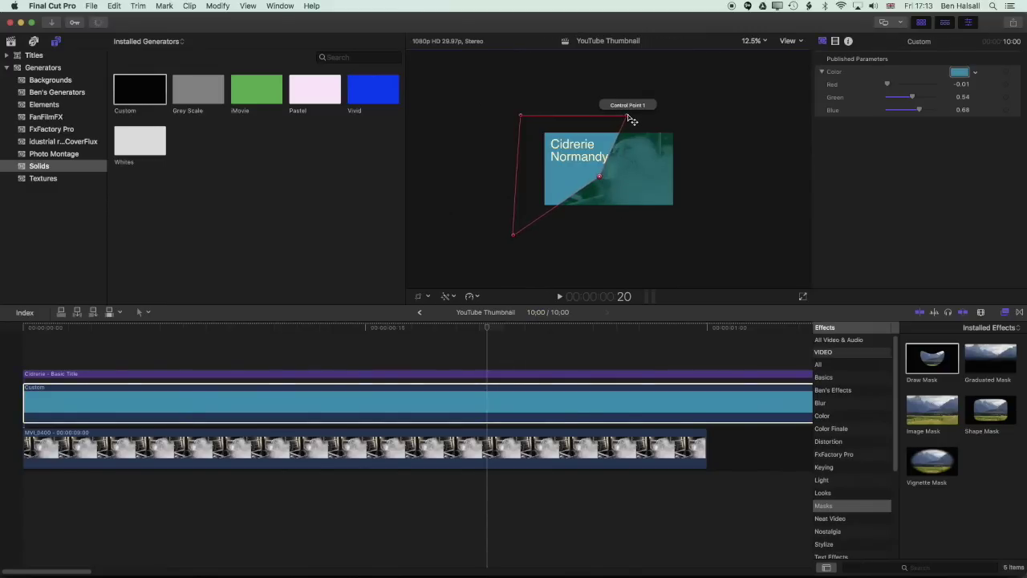
drag(627, 115, 638, 115)
drag(603, 182, 609, 183)
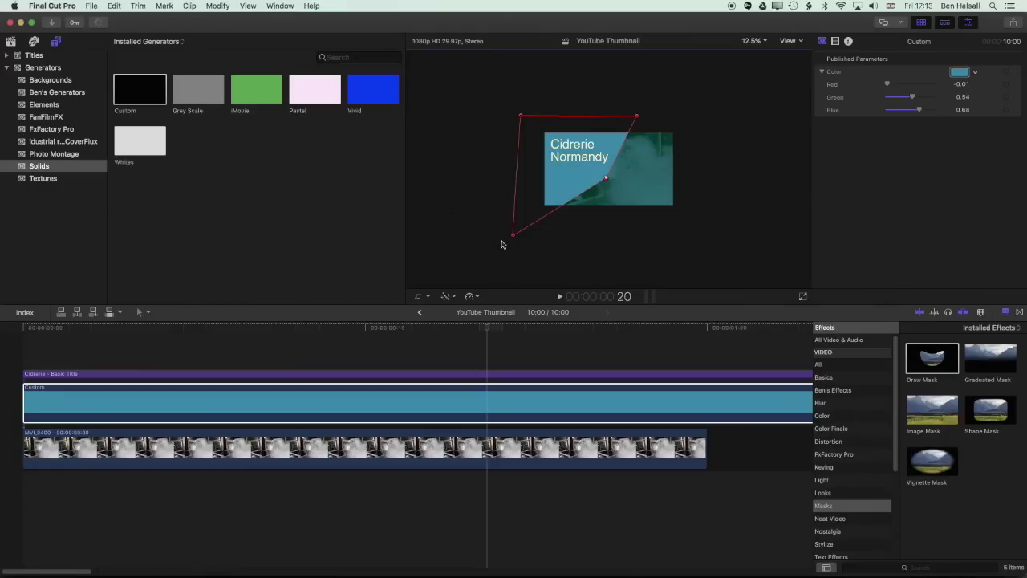
drag(513, 235, 523, 166)
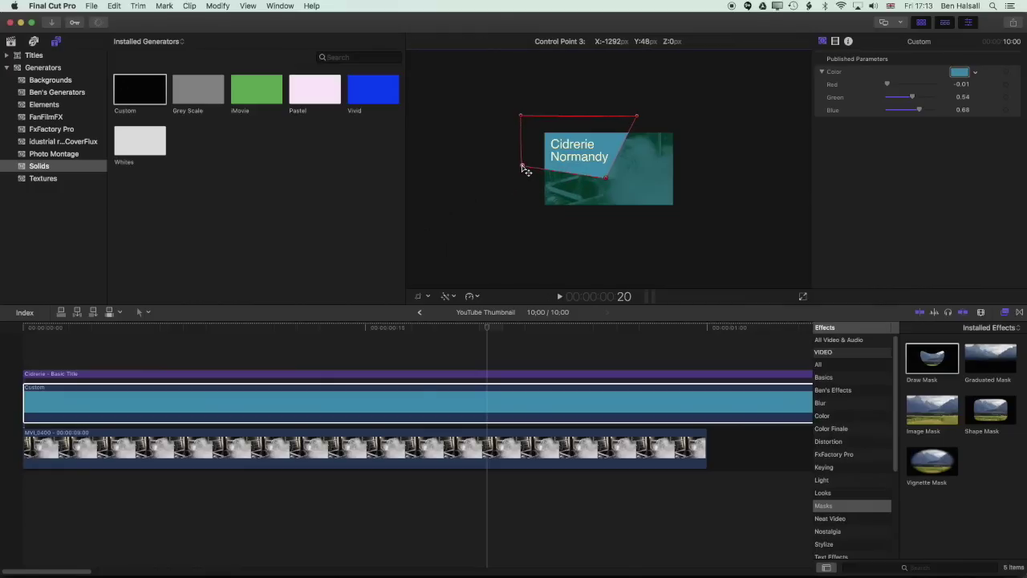
drag(611, 180, 611, 180)
Step: Set the viewer zoom to 39%
click(561, 312)
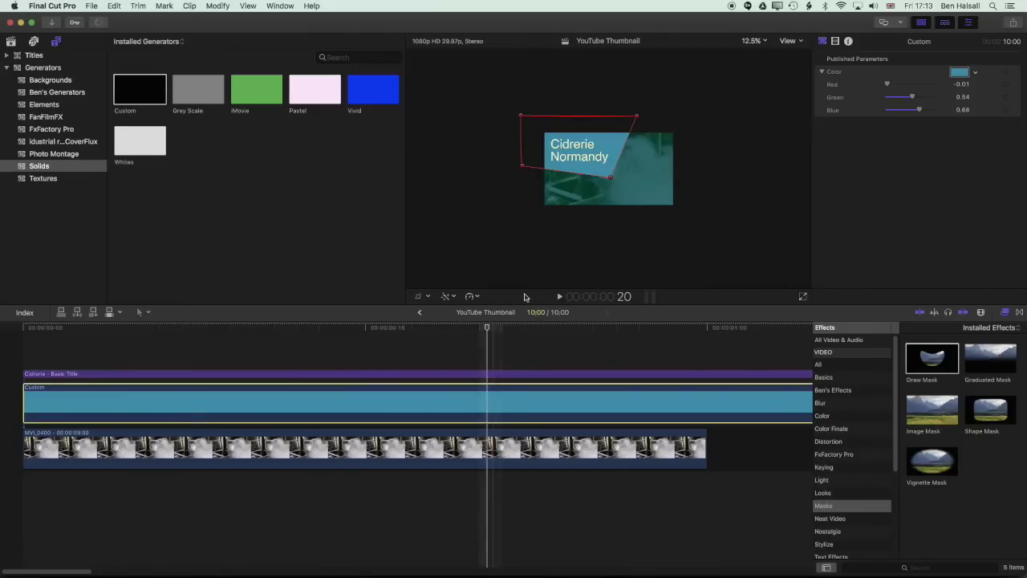
click(751, 40)
click(781, 84)
scroll(758, 213, up, 3)
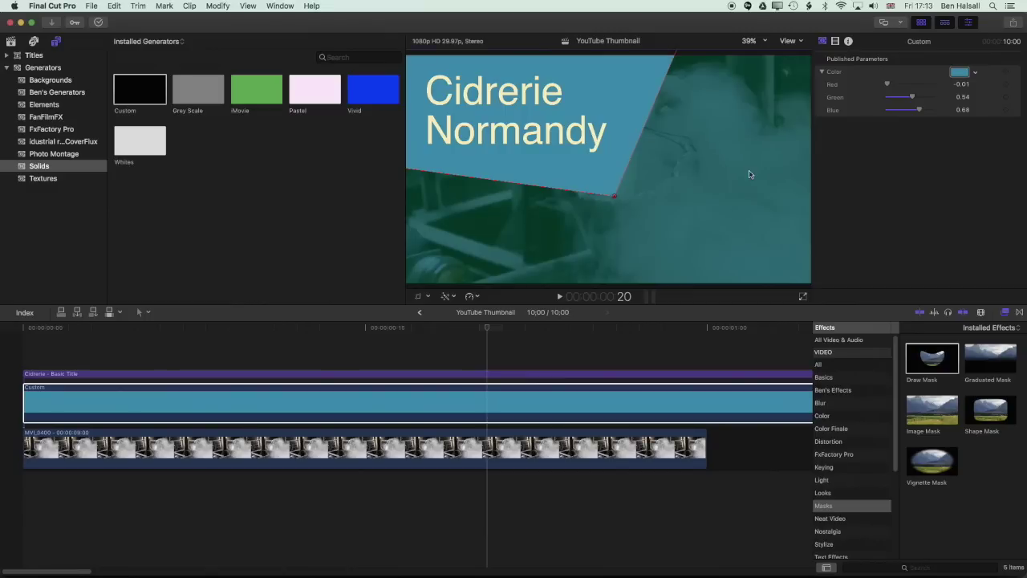
Step: Recolour the masked Custom solid panel a warm golden yellow
mouse_move(487, 329)
mouse_down()
mouse_move(447, 329)
mouse_move(488, 331)
mouse_up()
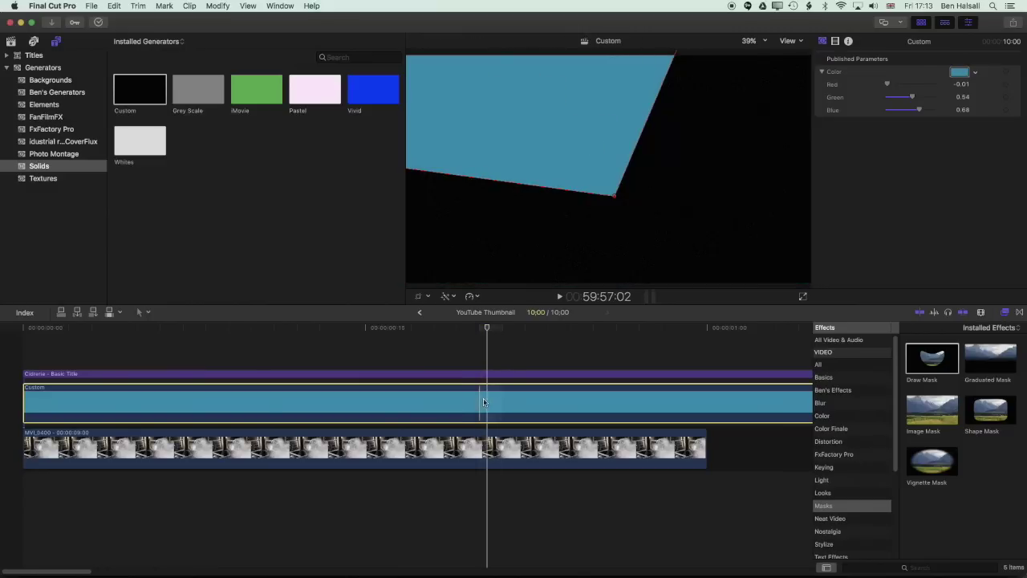
click(975, 72)
drag(959, 89, 954, 86)
click(509, 347)
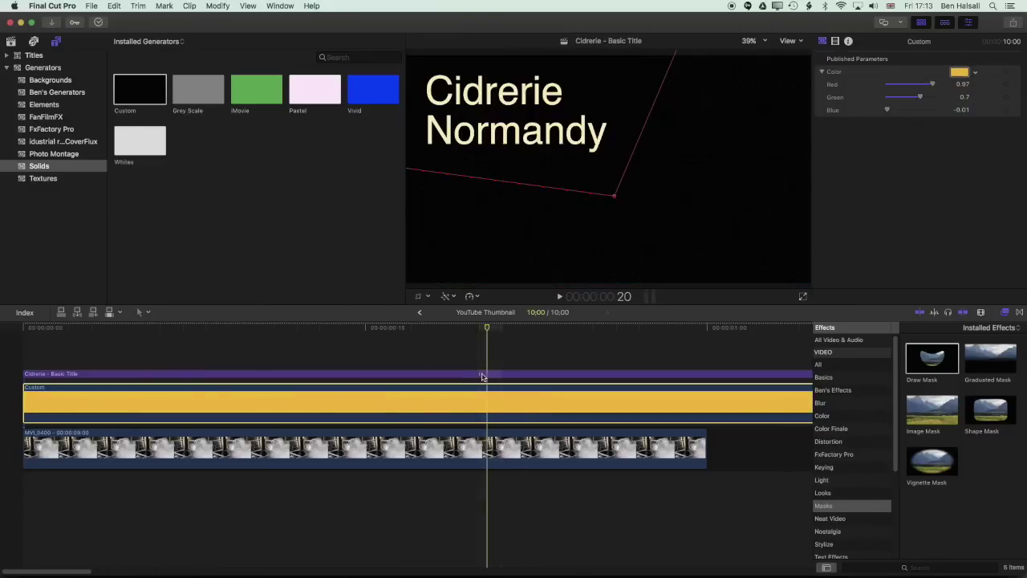
Step: Check the title's Face colour and leave the text white
scroll(1014, 194, down, 5)
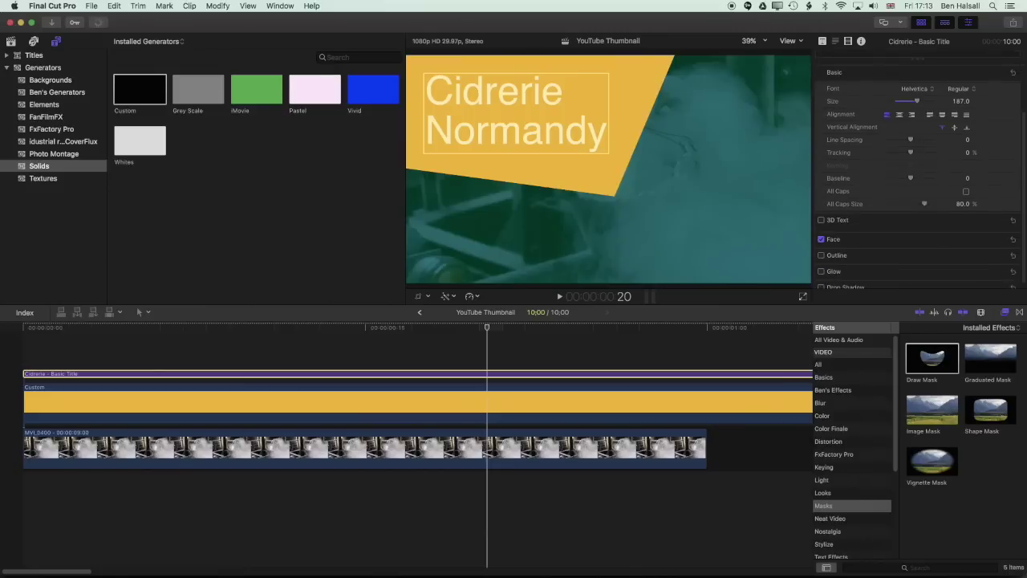
click(977, 260)
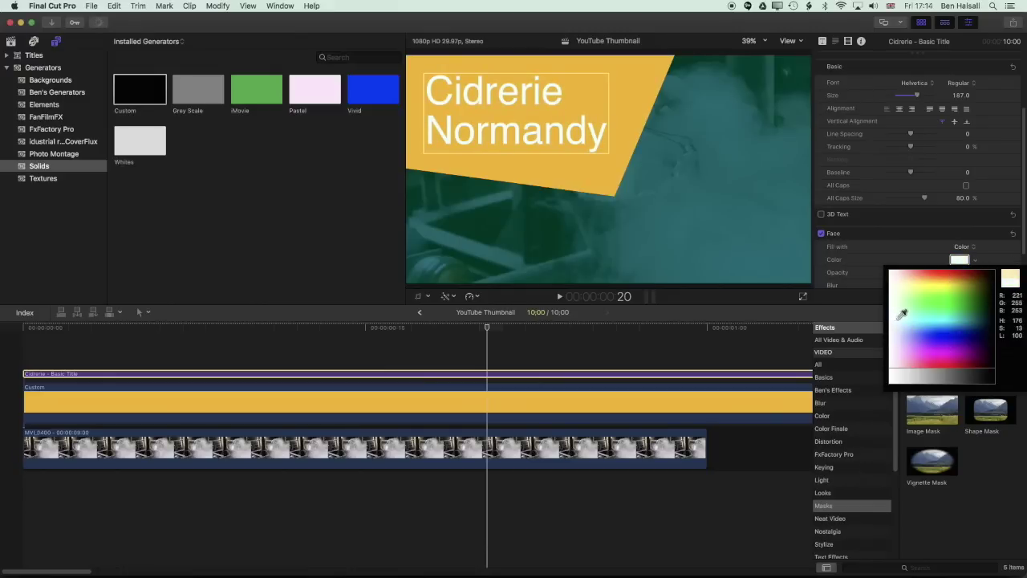
click(900, 313)
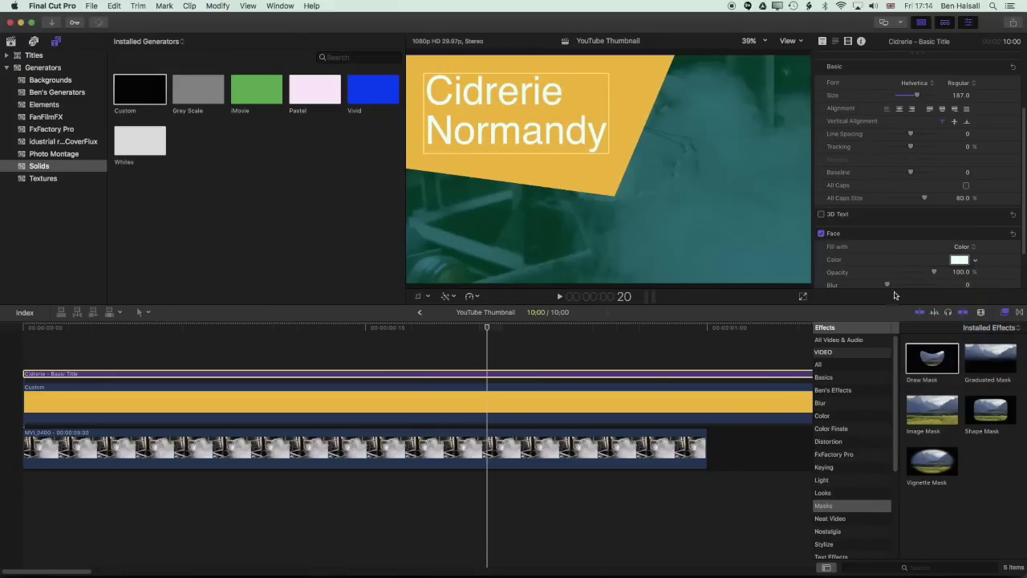
click(977, 263)
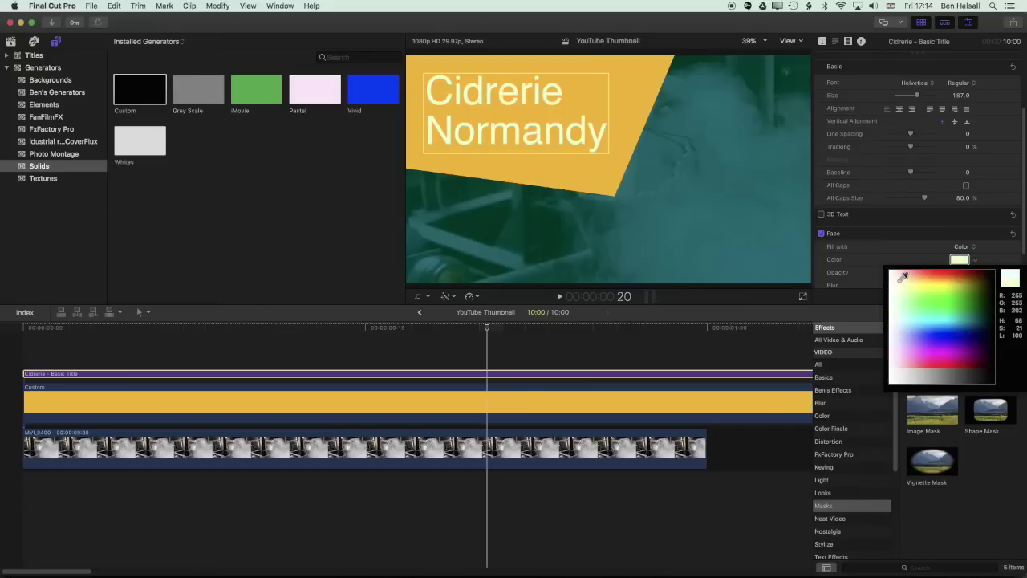
click(901, 292)
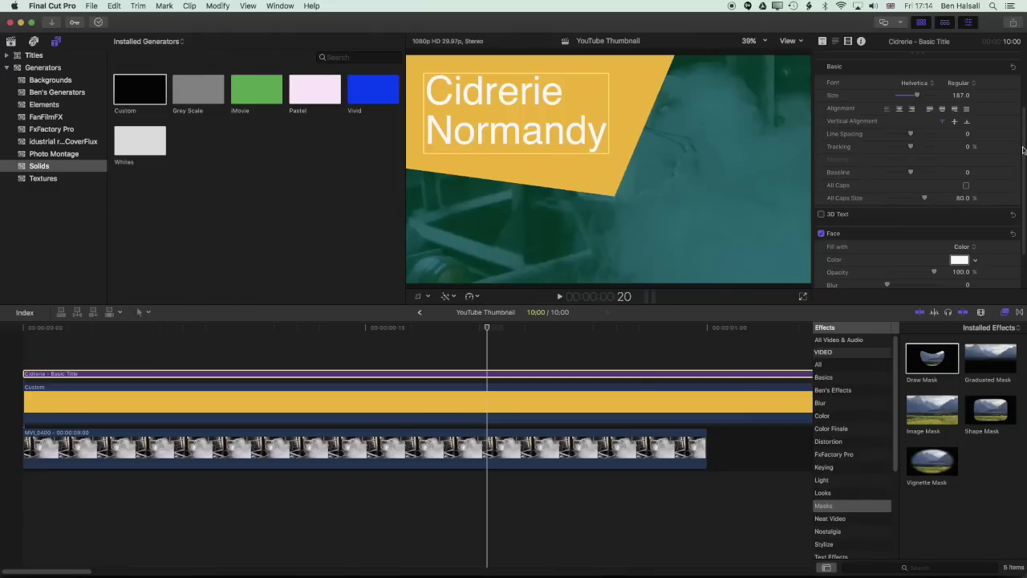
scroll(875, 265, down, 3)
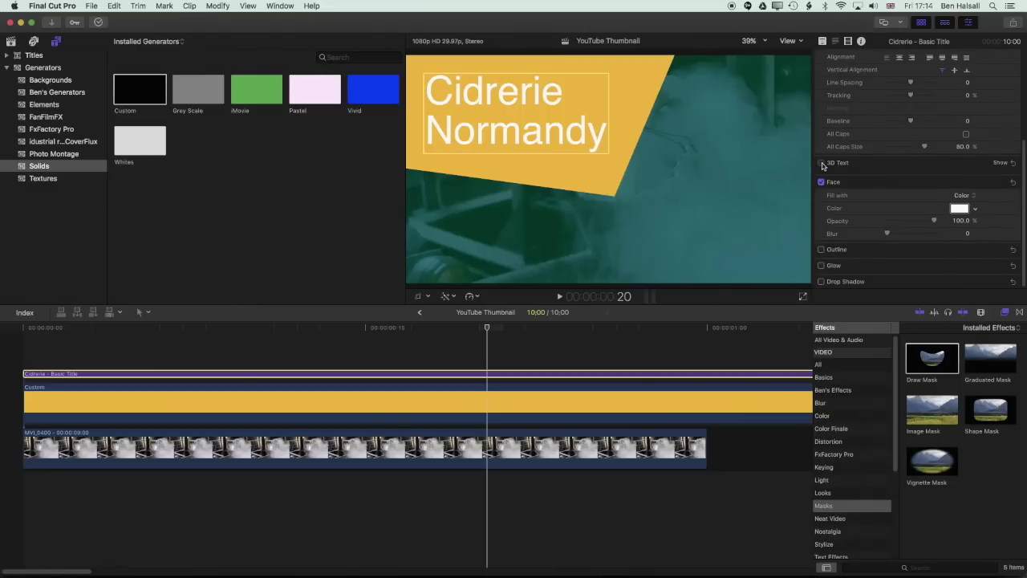
Step: Enable the title's Drop Shadow with blur 7.84, opacity 61.36 and distance 0
click(821, 164)
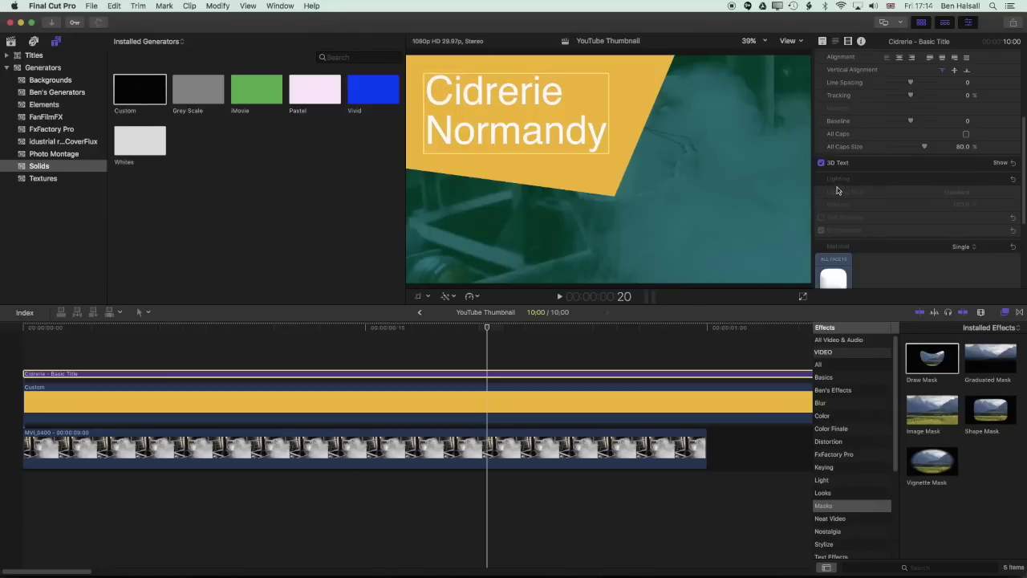
click(821, 164)
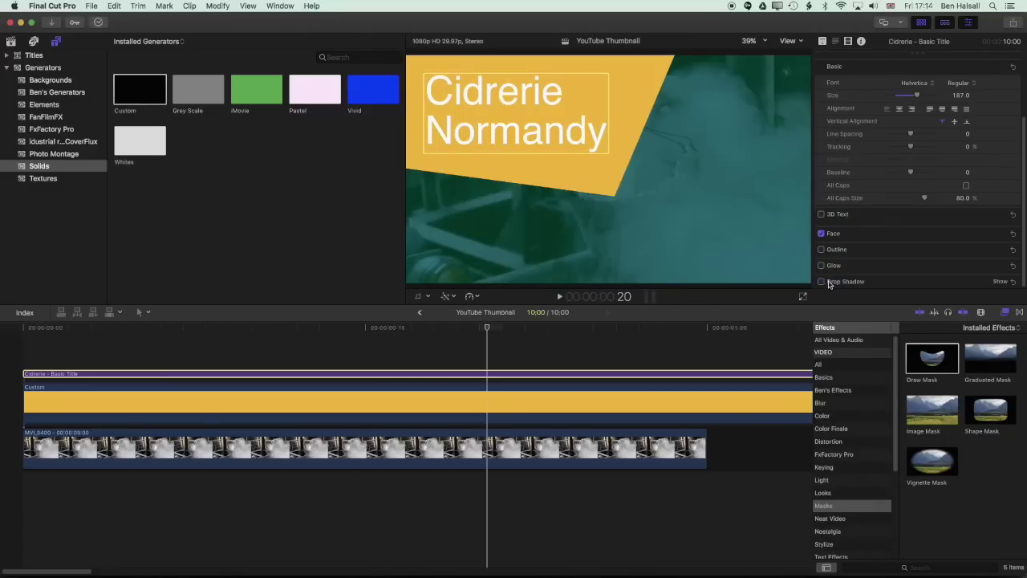
click(821, 282)
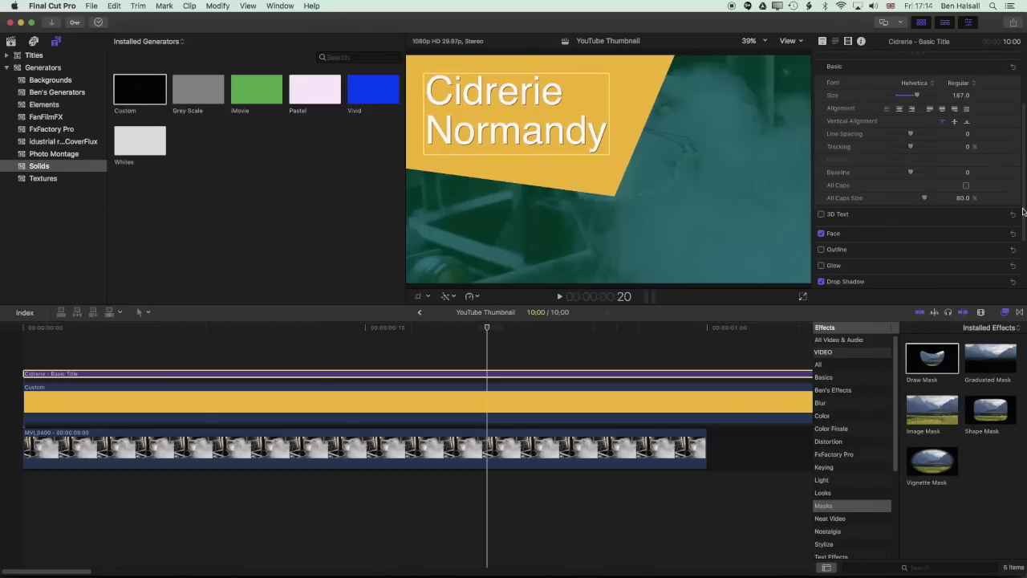
scroll(1024, 212, down, 3)
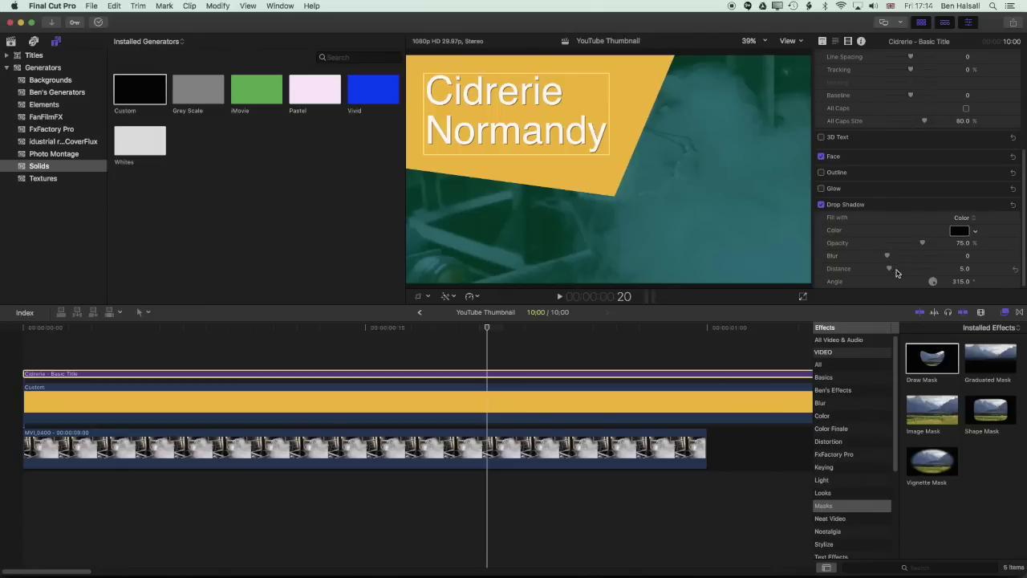
mouse_move(888, 256)
mouse_down()
mouse_move(910, 256)
mouse_move(879, 271)
mouse_up()
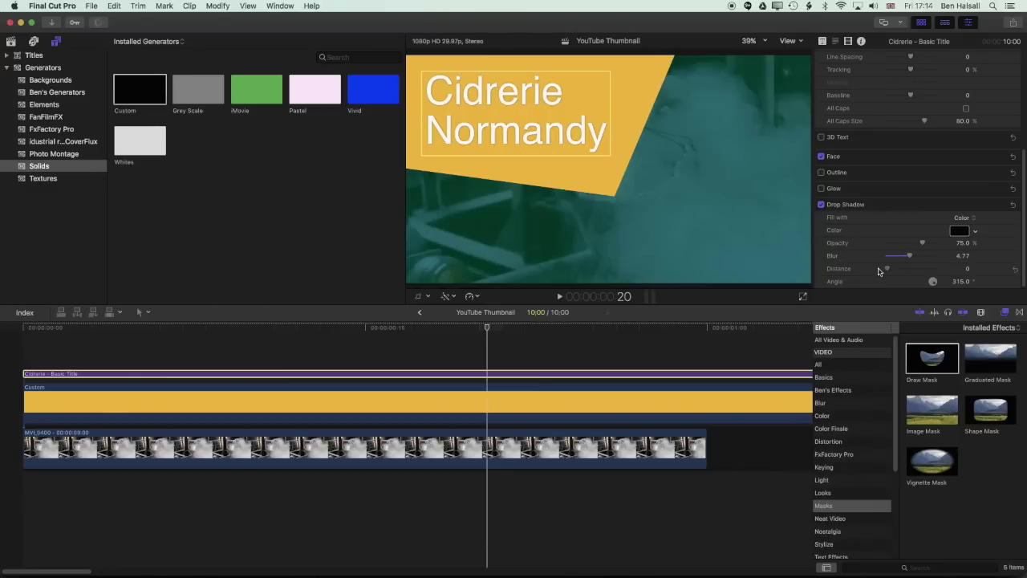
click(923, 254)
drag(922, 243, 919, 246)
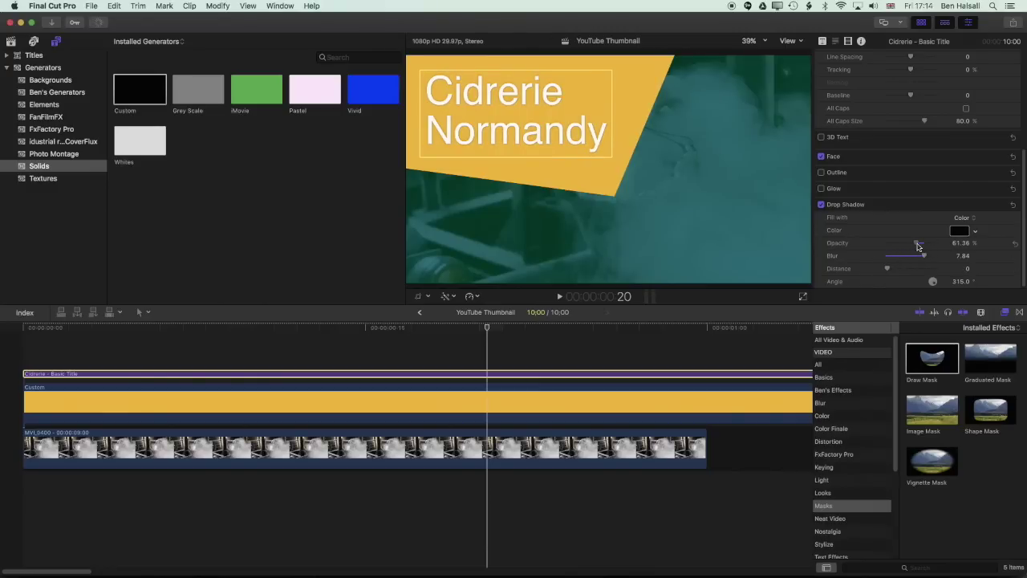
Step: Toggle the drop shadow off and on to compare, leaving it enabled
click(822, 204)
click(822, 204)
click(822, 204)
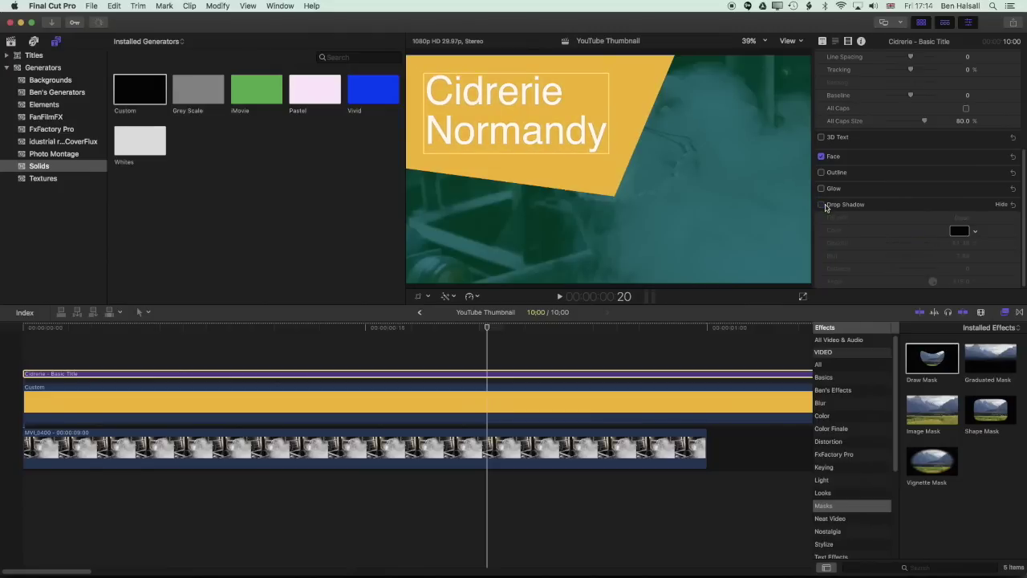
click(822, 205)
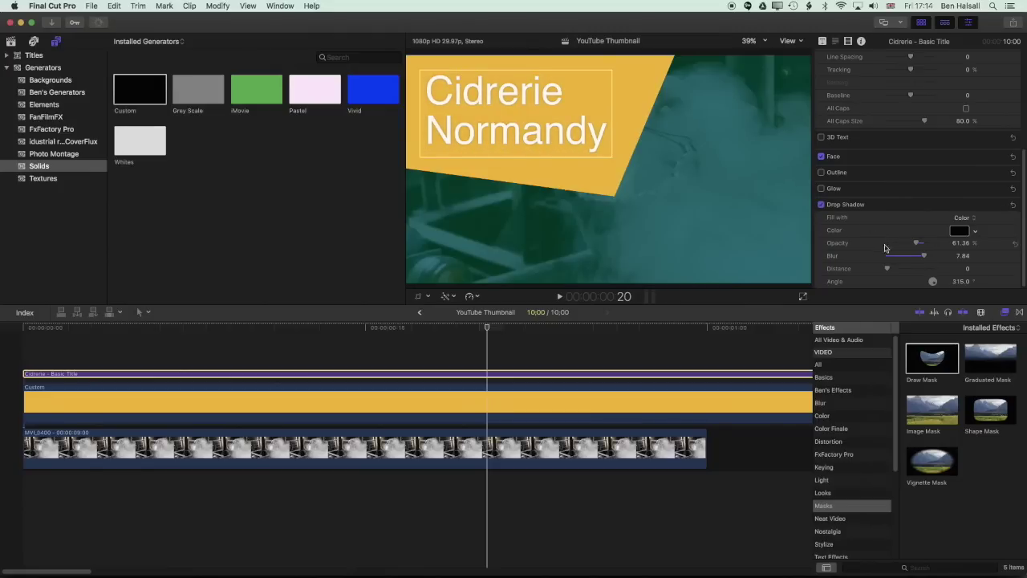
Step: Set the viewer zoom to 25% and duplicate the yellow Custom solid onto a second lane
click(492, 345)
click(761, 44)
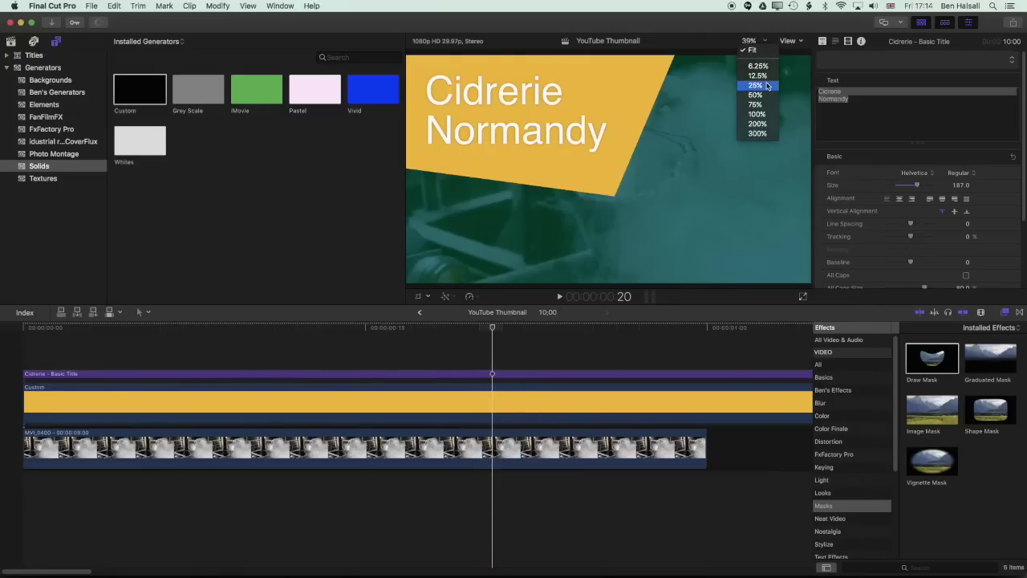
click(759, 86)
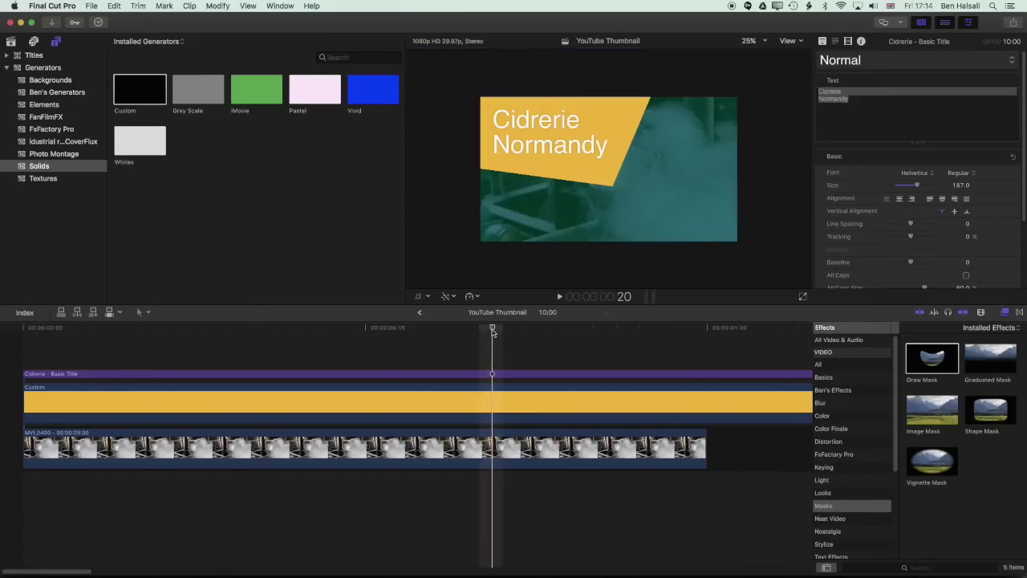
click(493, 401)
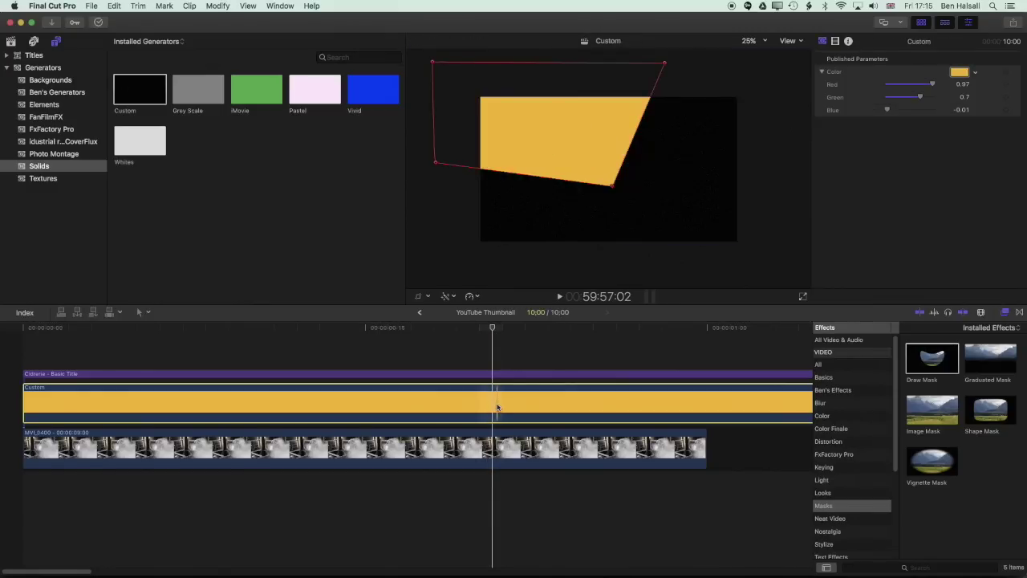
mouse_move(493, 401)
mouse_down()
mouse_move(495, 385)
mouse_move(495, 399)
mouse_up()
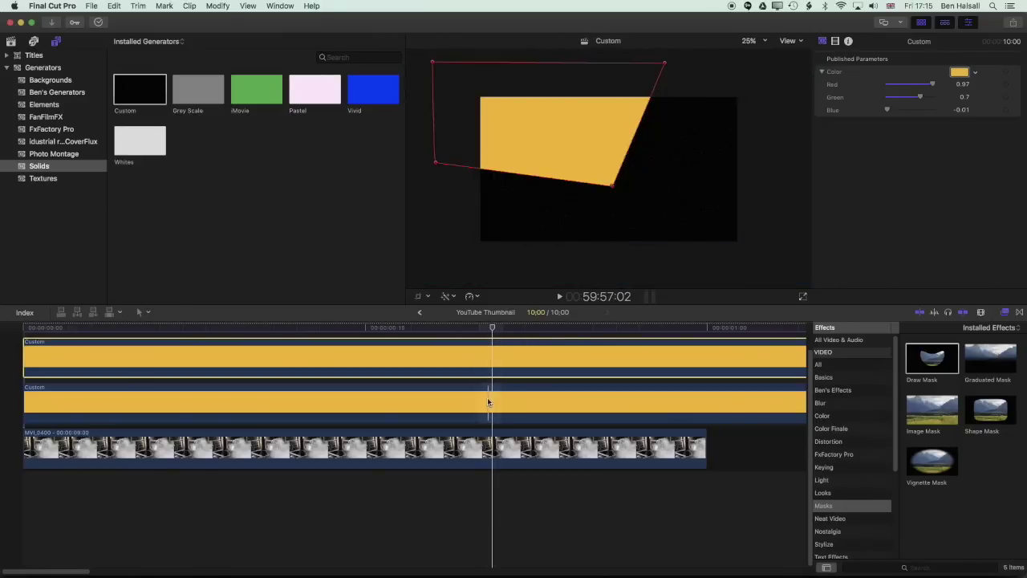
click(493, 401)
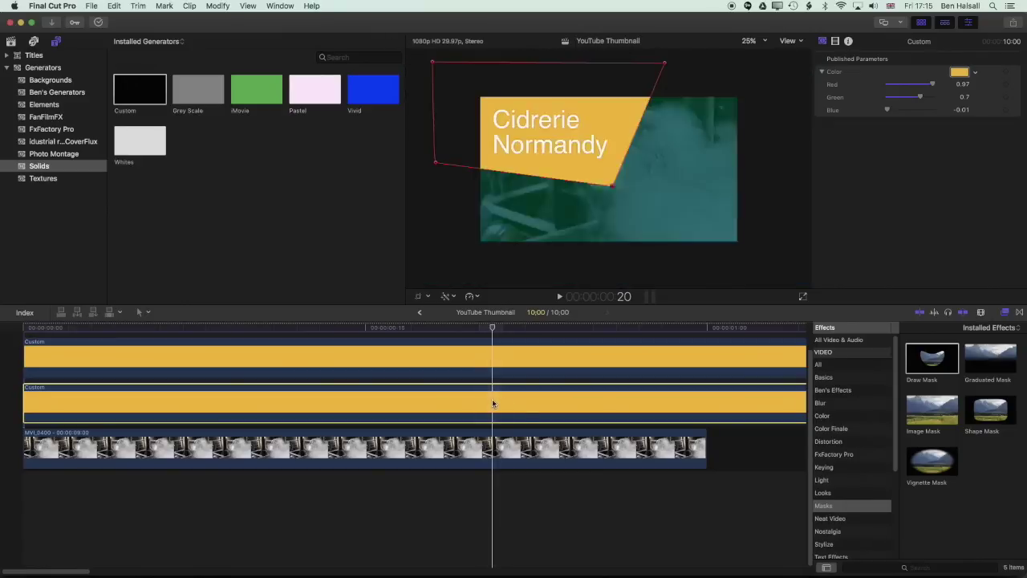
Step: Colour the lower Custom solid copy orange
click(978, 75)
drag(981, 94, 949, 160)
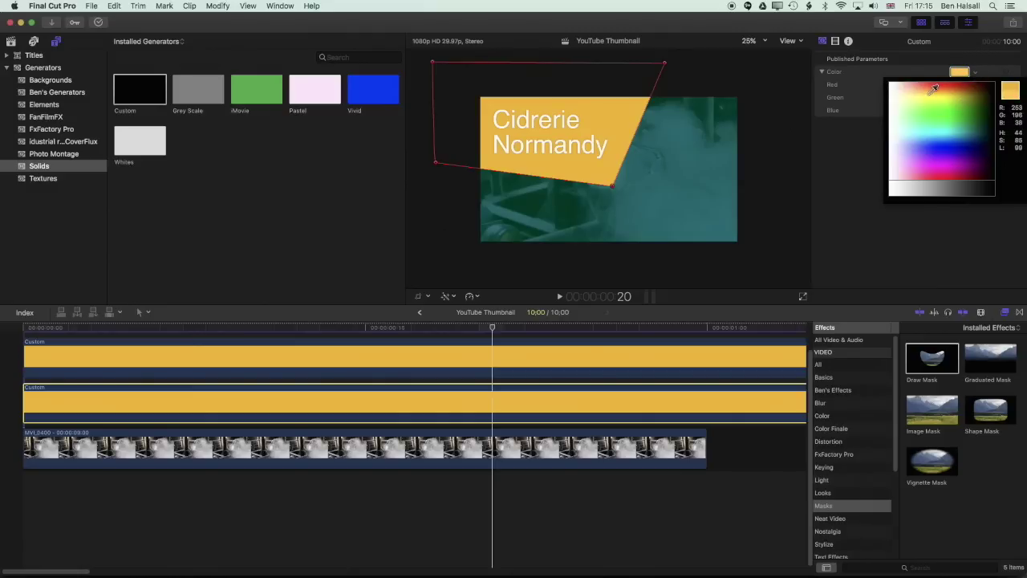
click(950, 87)
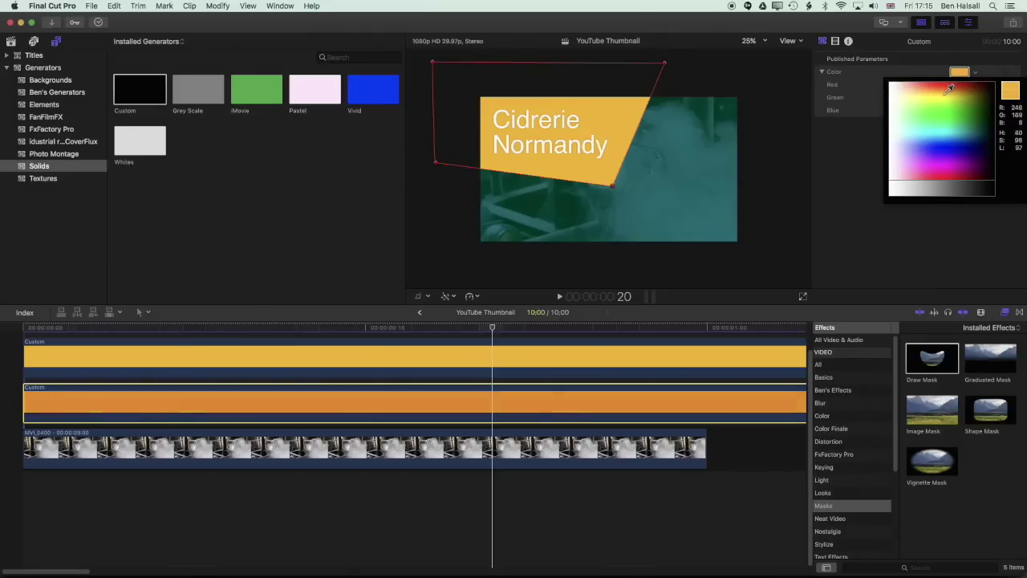
click(763, 185)
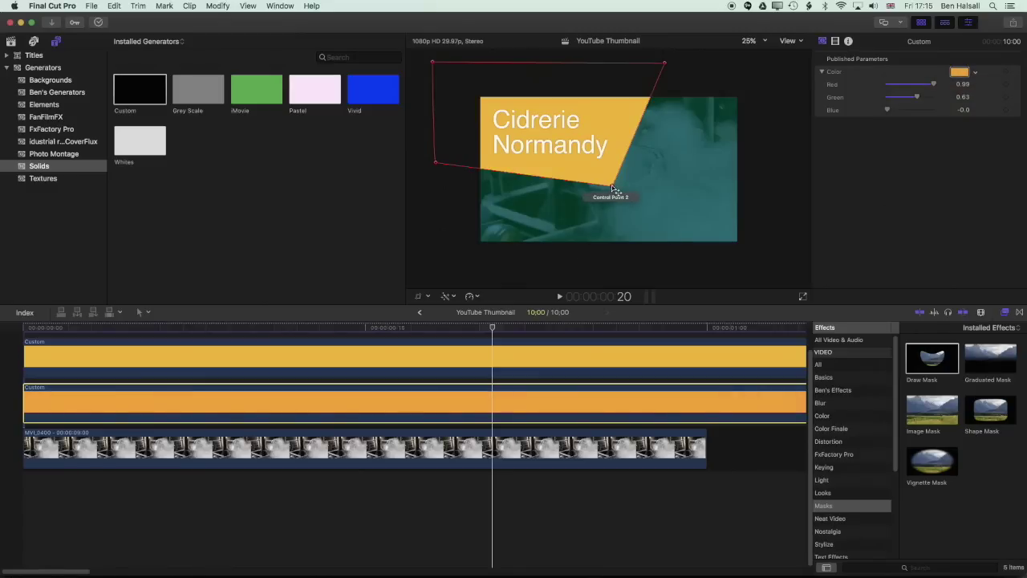
Step: Pull the orange shape's lower corners outward and deepen the orange by lowering green
drag(614, 189, 618, 195)
drag(440, 167, 442, 170)
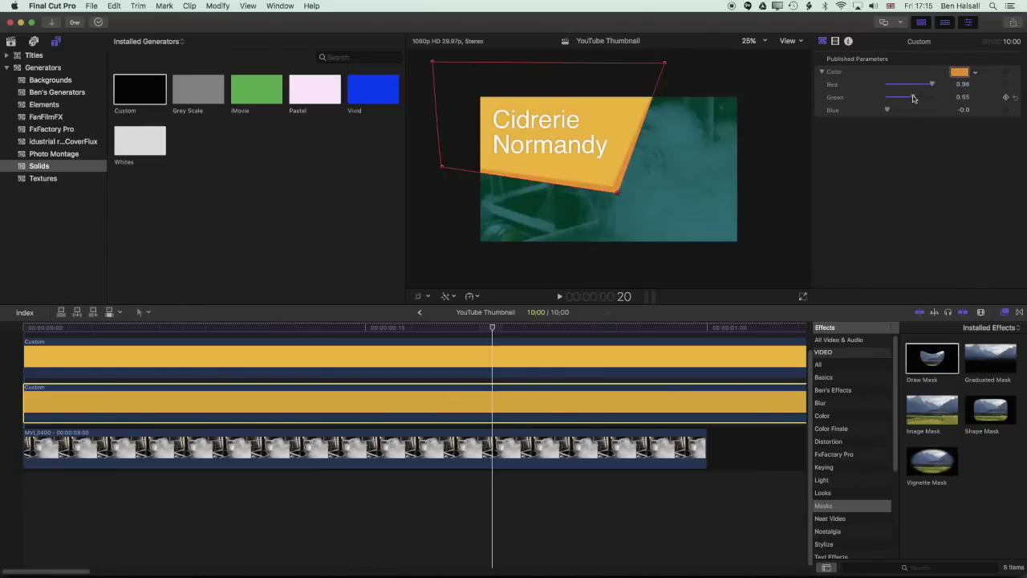
drag(919, 97, 902, 98)
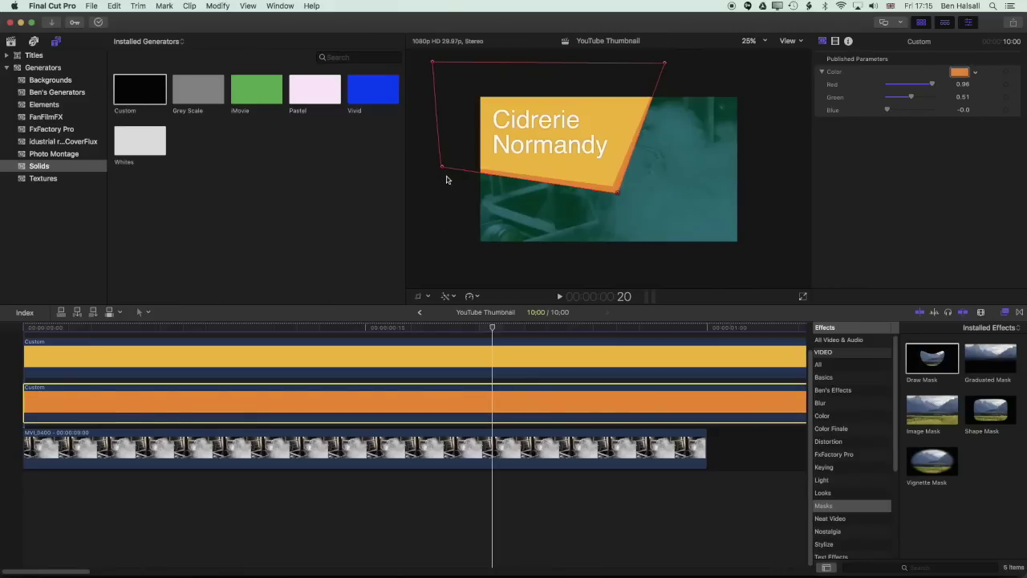
click(606, 482)
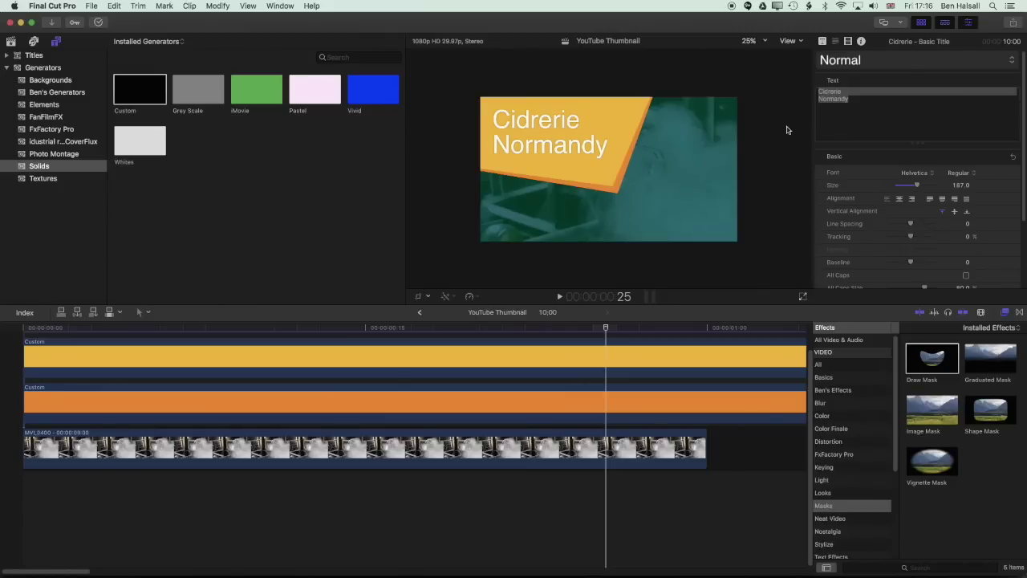
click(1014, 23)
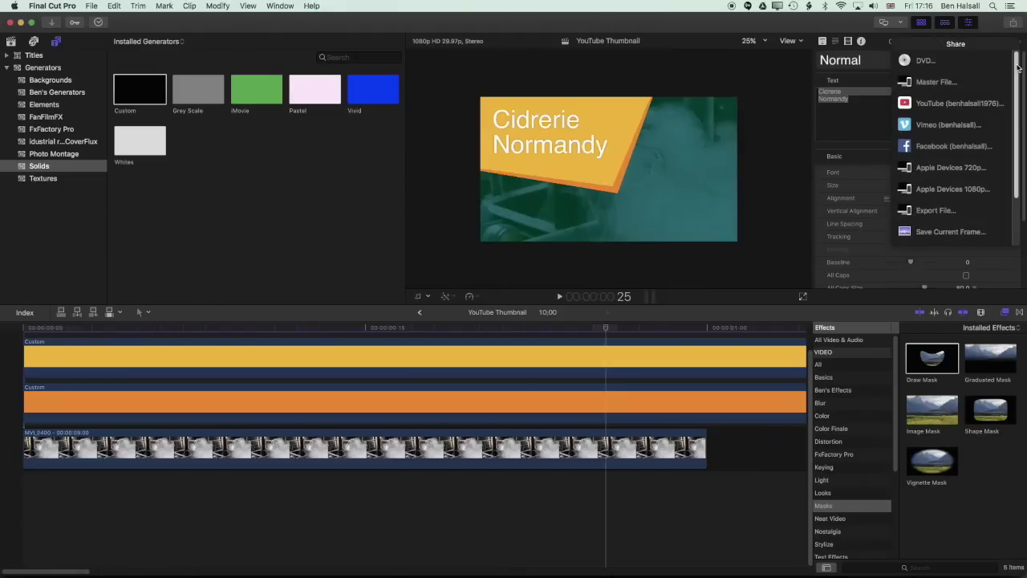
scroll(947, 144, down, 3)
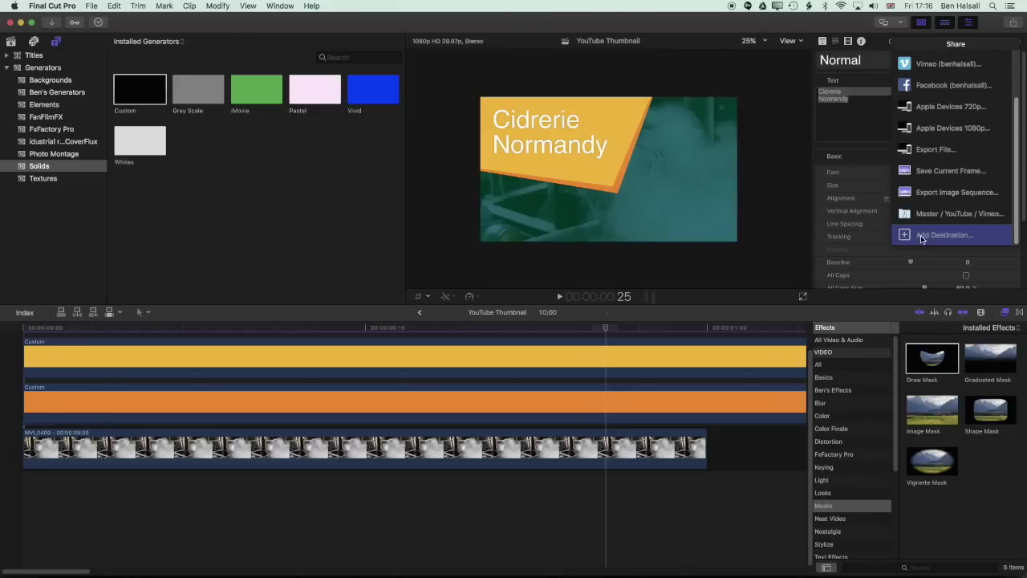
click(909, 235)
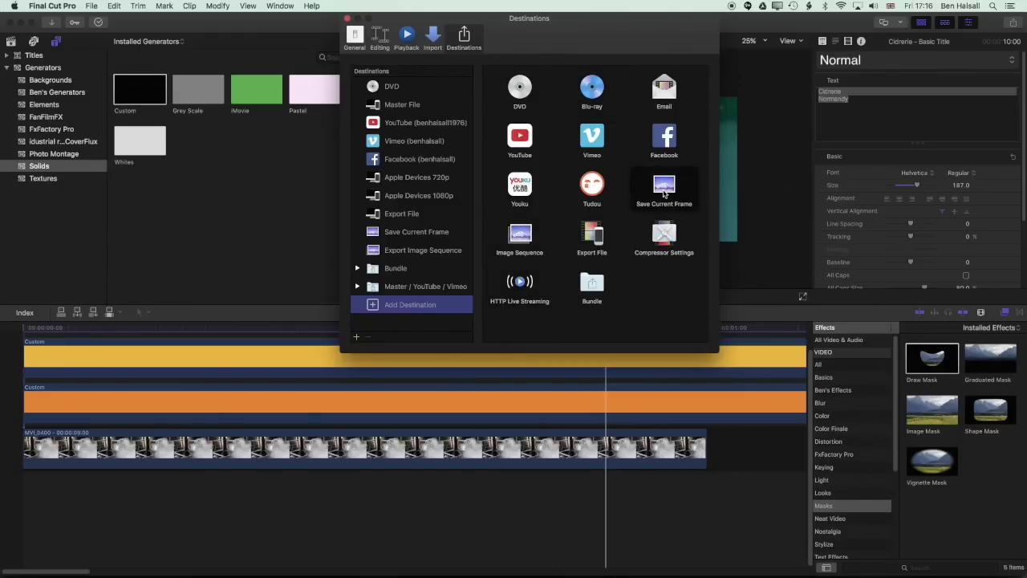
drag(669, 187, 412, 247)
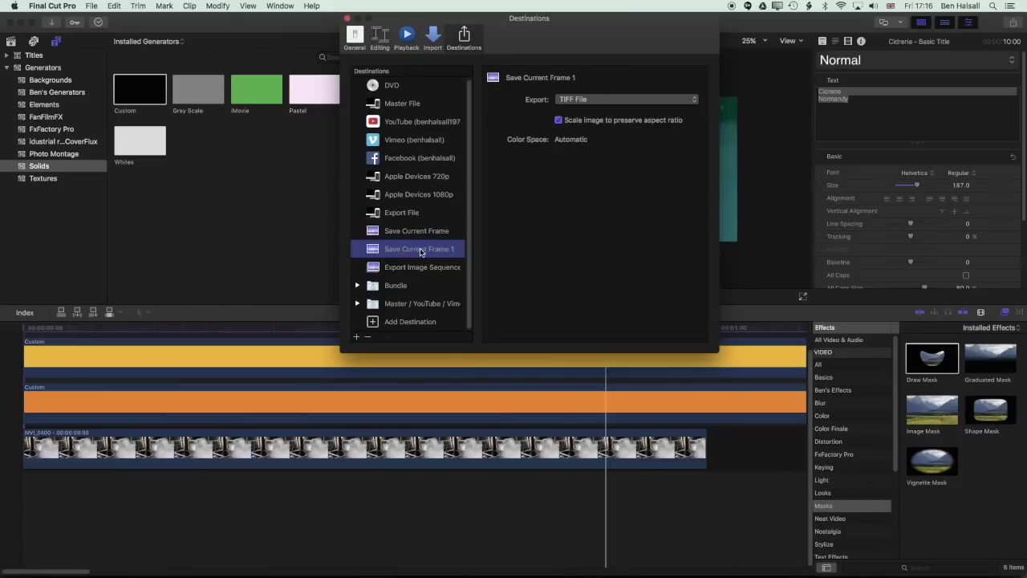
click(584, 100)
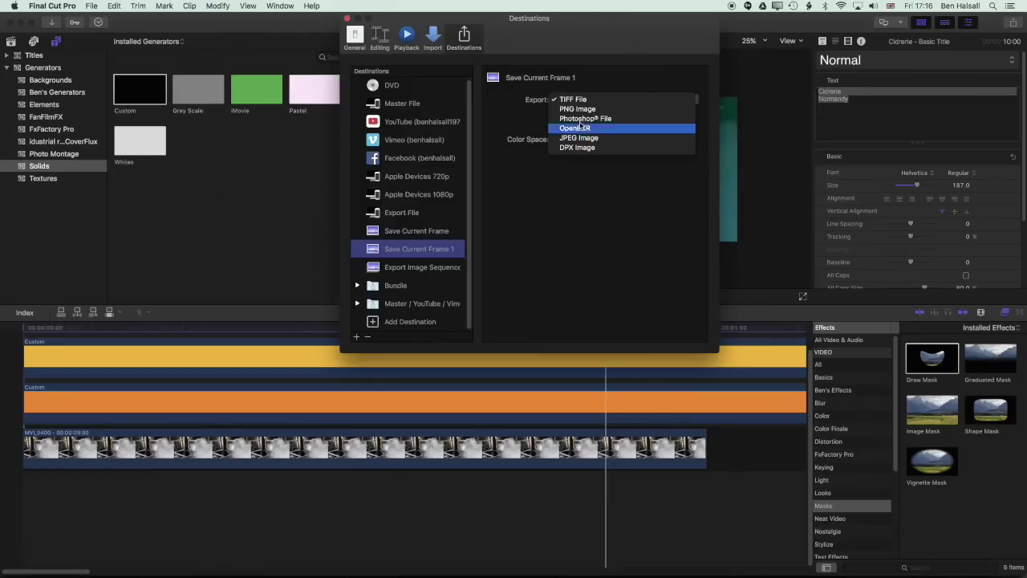
click(593, 142)
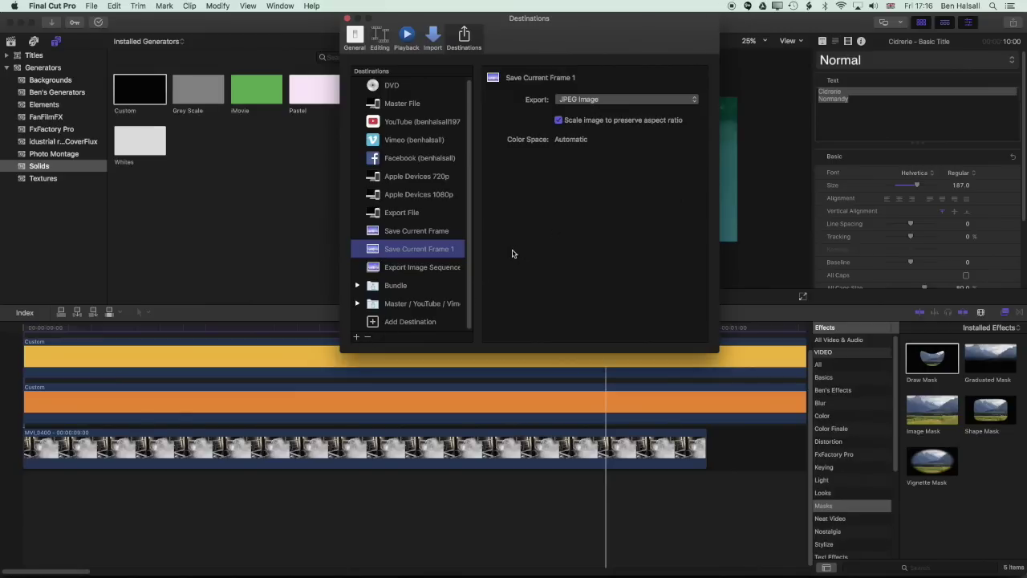
click(370, 340)
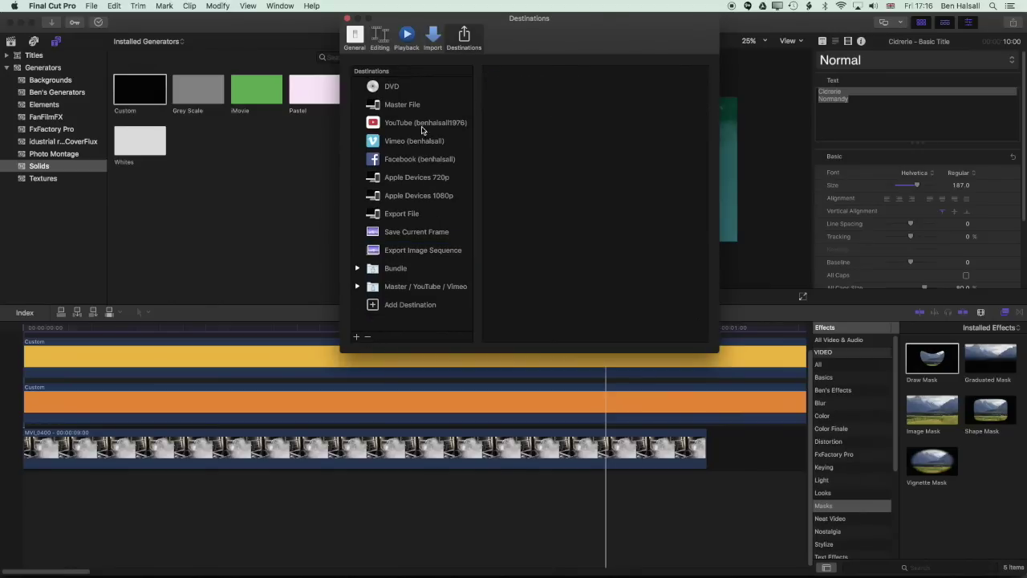
click(347, 18)
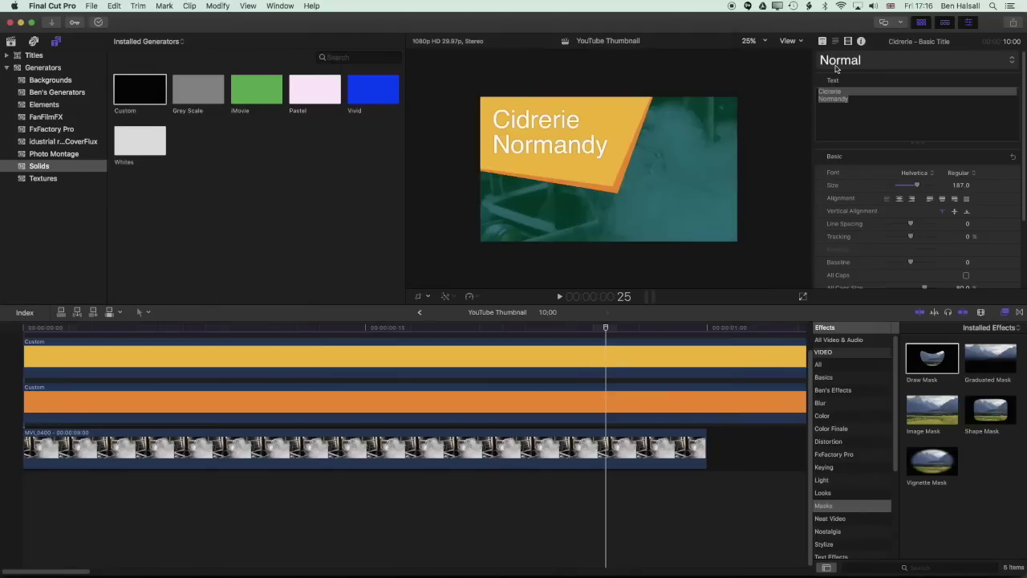
Step: Save the current frame as a JPEG Image named 'YouTube Thumbnail' on the Desktop
click(1015, 25)
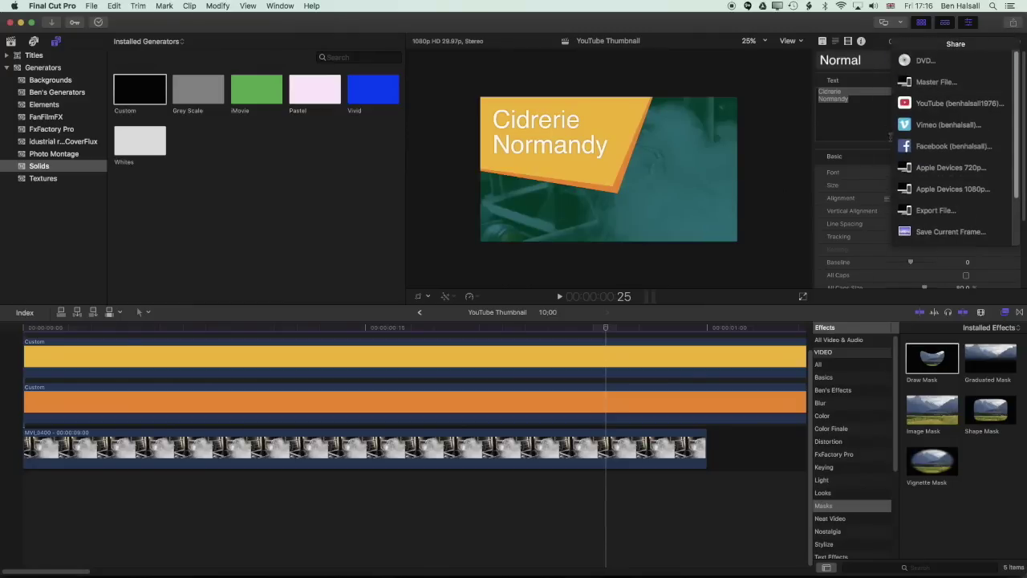
scroll(996, 161, down, 3)
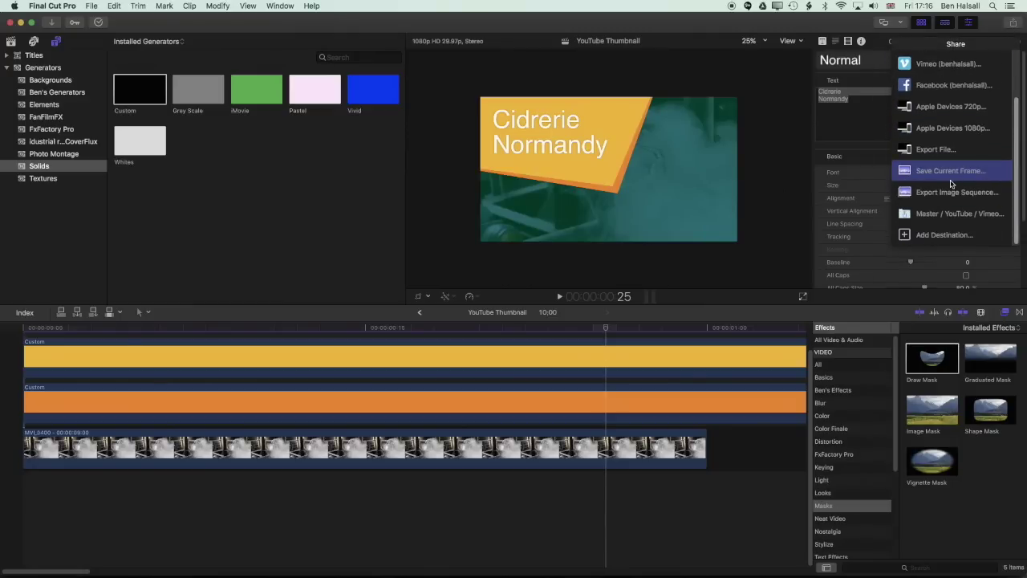
click(952, 171)
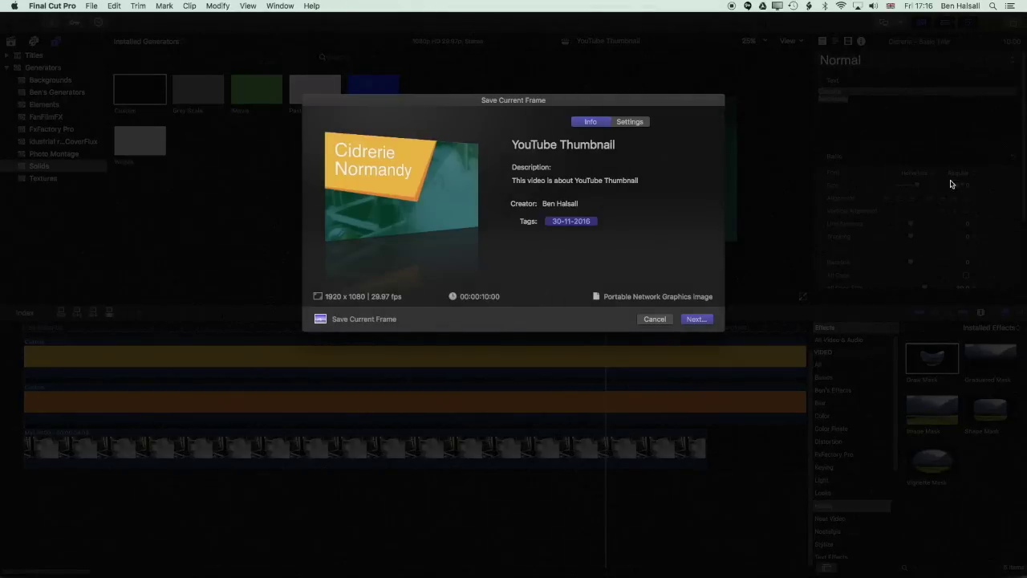
click(627, 123)
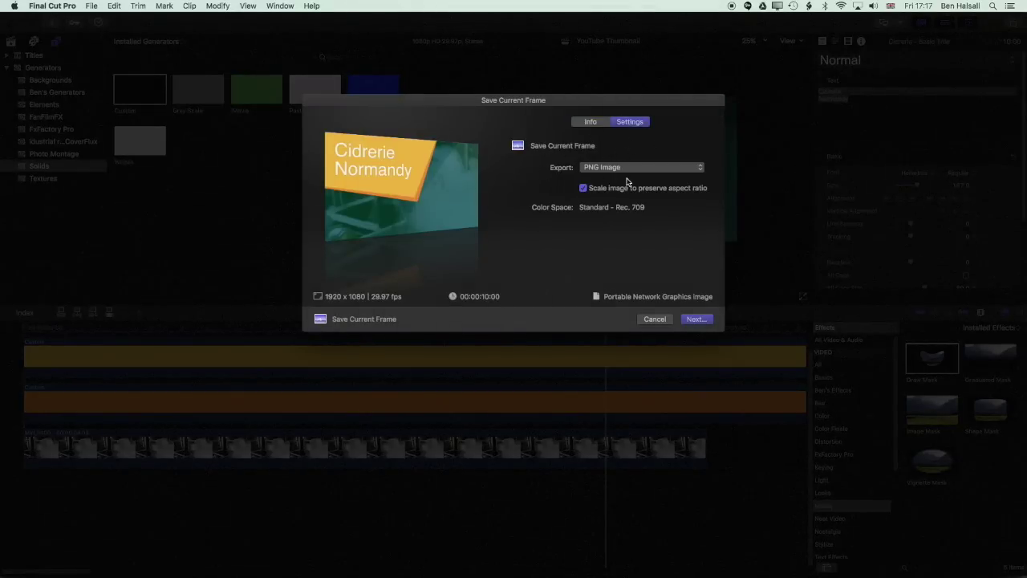
click(631, 168)
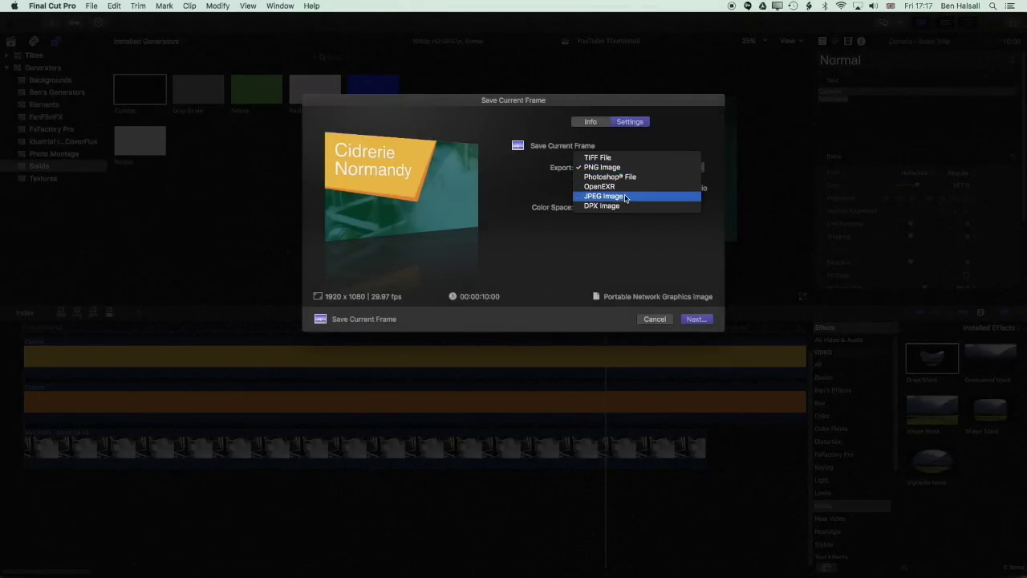
click(625, 196)
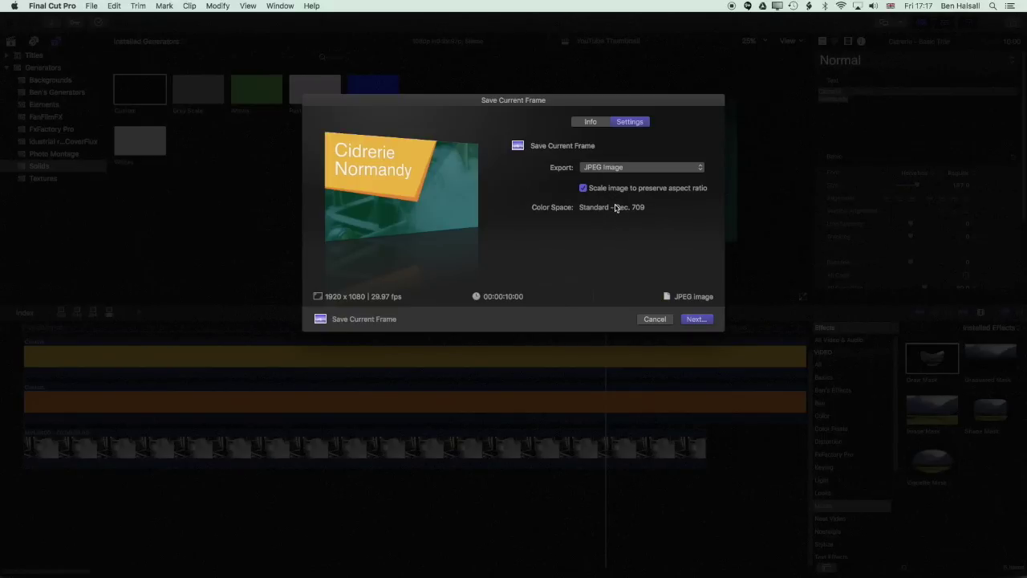
click(699, 319)
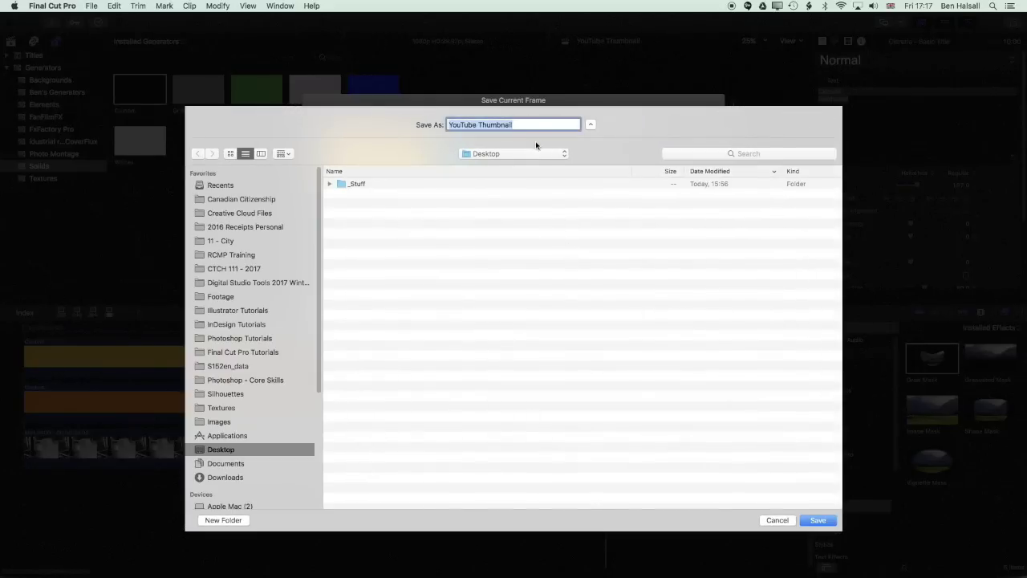
click(820, 521)
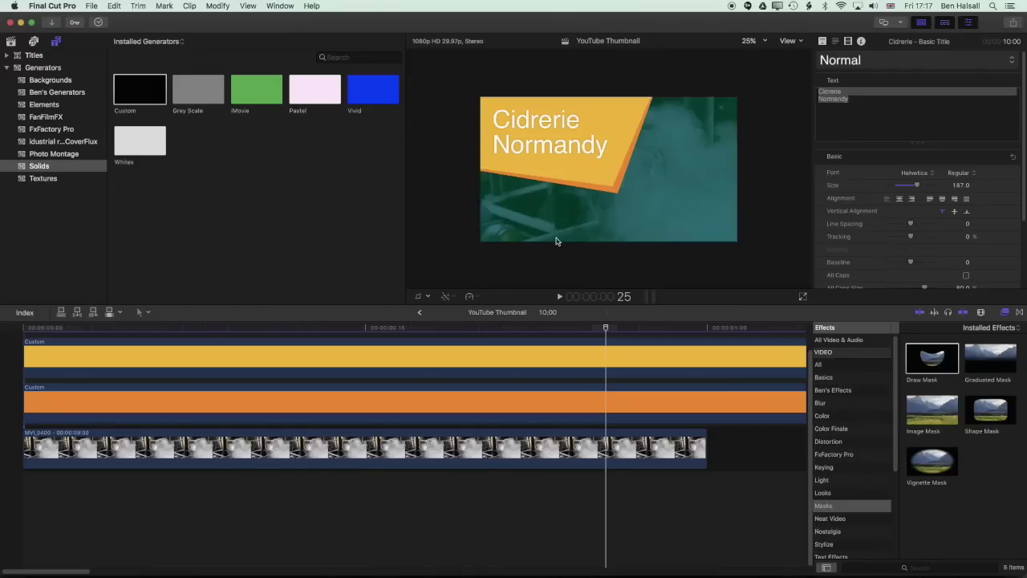
Step: In the Final Cut Pro Intro project, split the MVI_0400 clip near 5 seconds and trim its end
click(420, 312)
drag(141, 335, 96, 336)
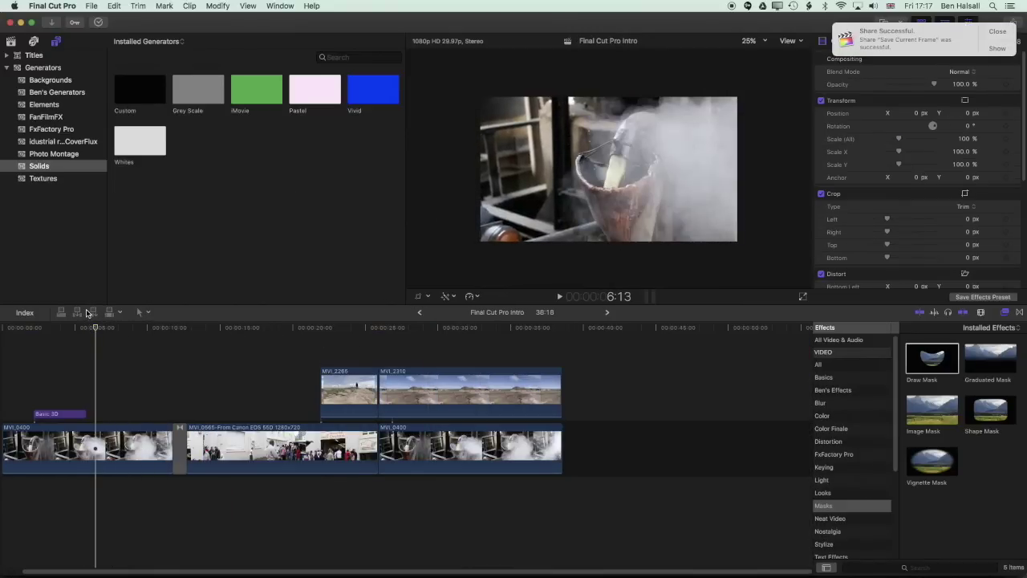
key(super+b)
key(space)
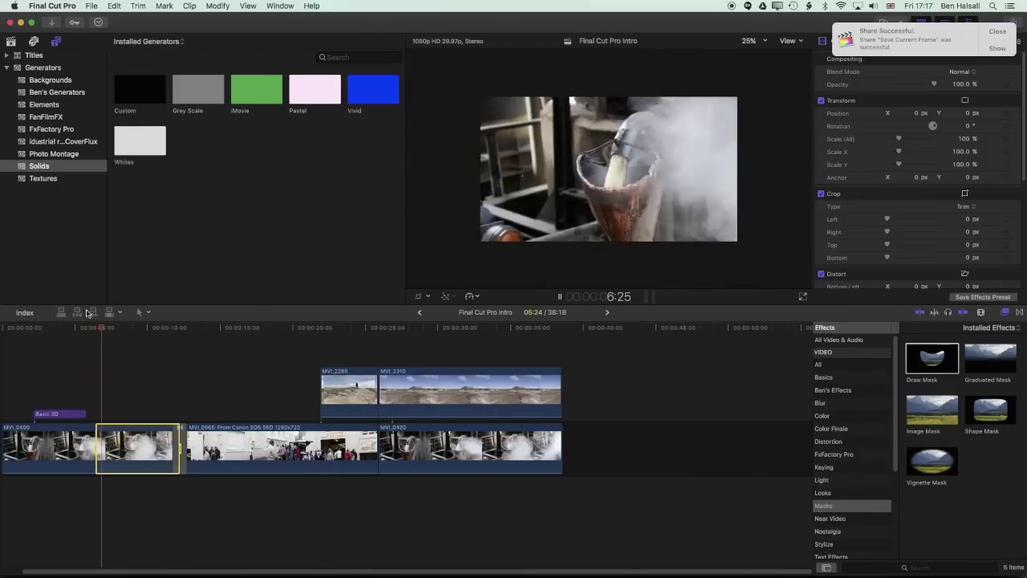
key(alt+bracketright)
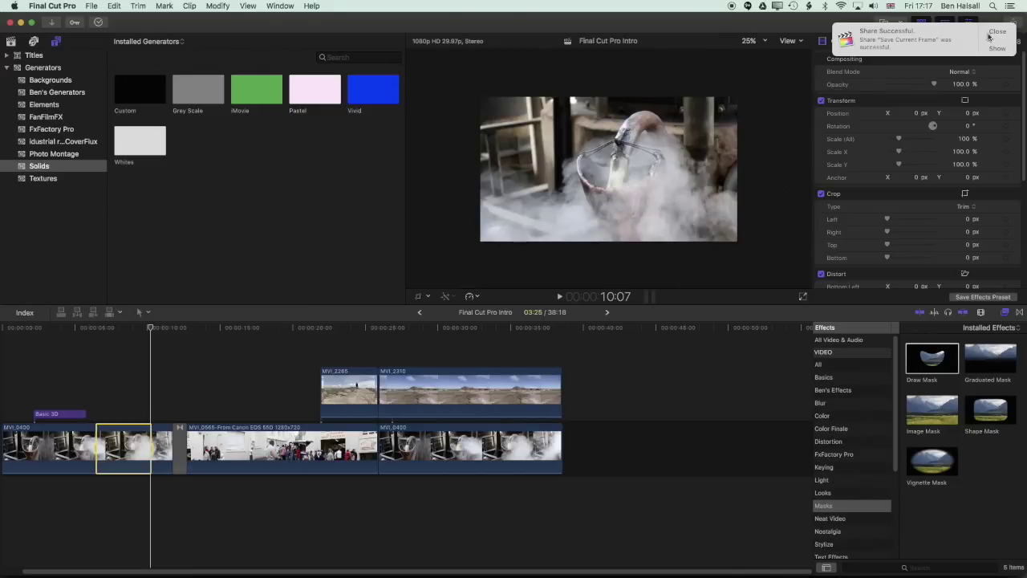
Step: Export the project as a master file named 'YouTube Thumbnail Clip' on the Desktop
click(998, 32)
click(1014, 26)
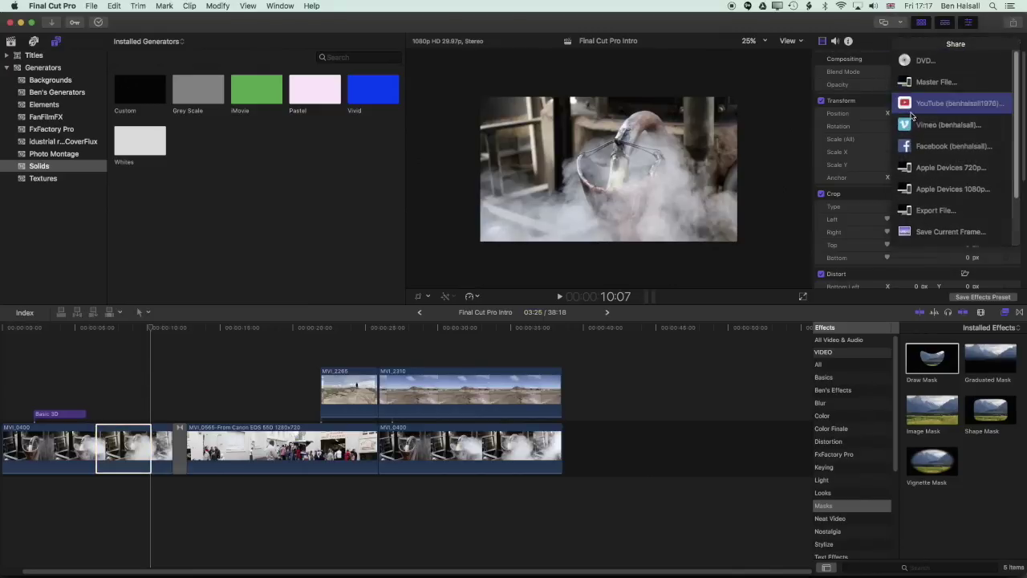
click(895, 96)
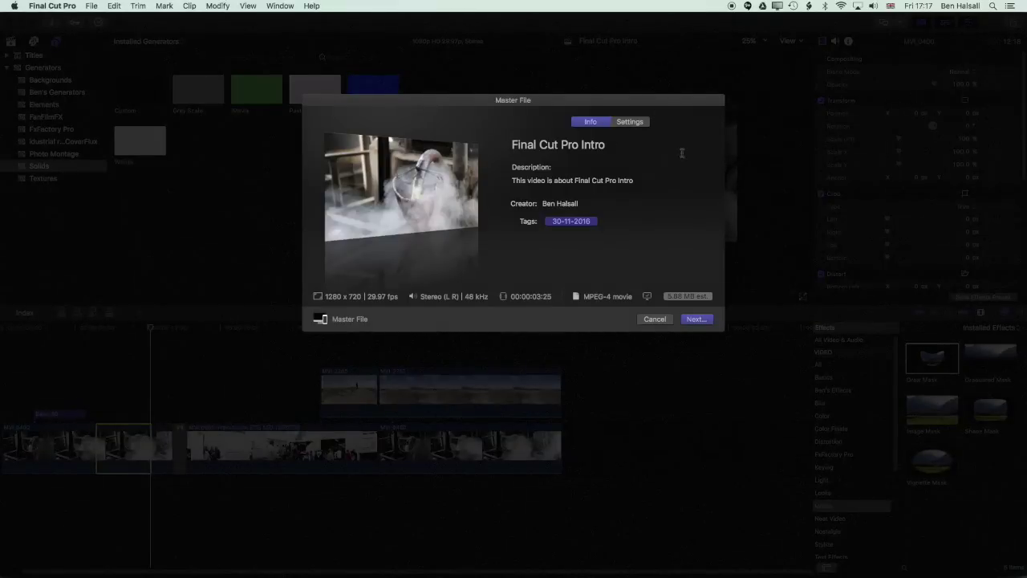
click(696, 319)
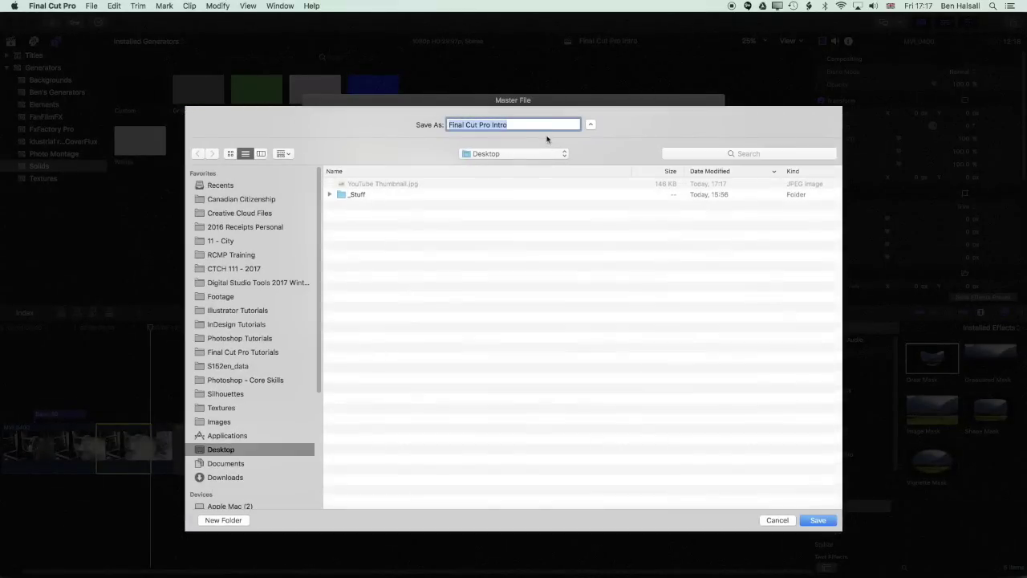
click(403, 184)
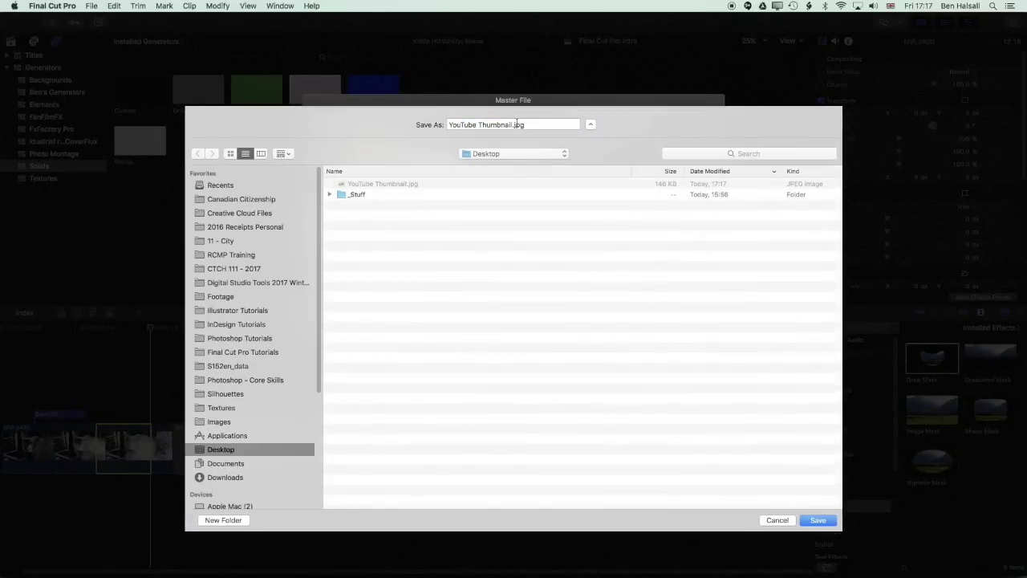
double_click(517, 124)
key(BackSpace)
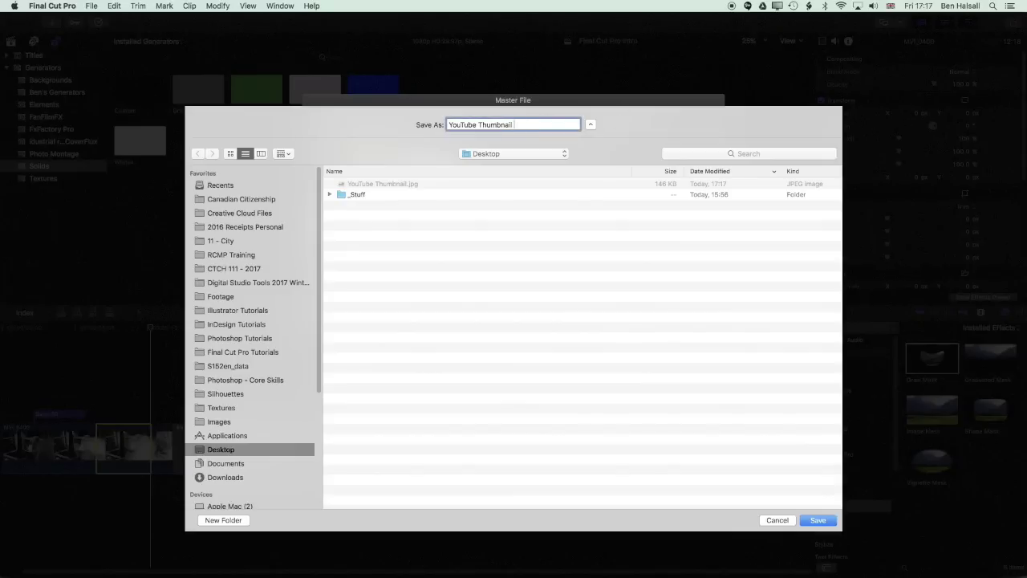
key(Return)
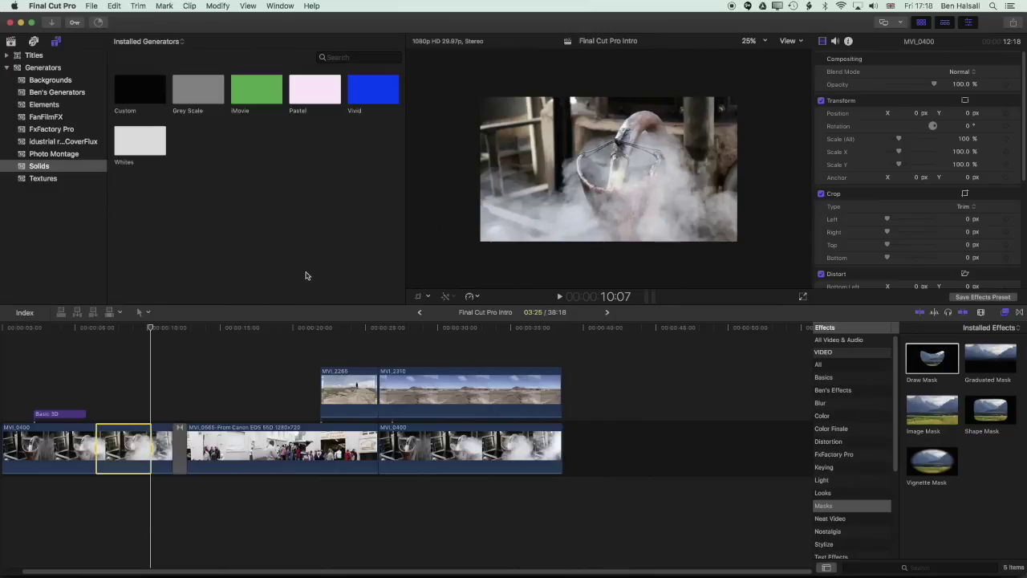
Step: In Chrome, upload YouTube Thumbnail Clip.mp4 from the Desktop to YouTube
key(super+Tab)
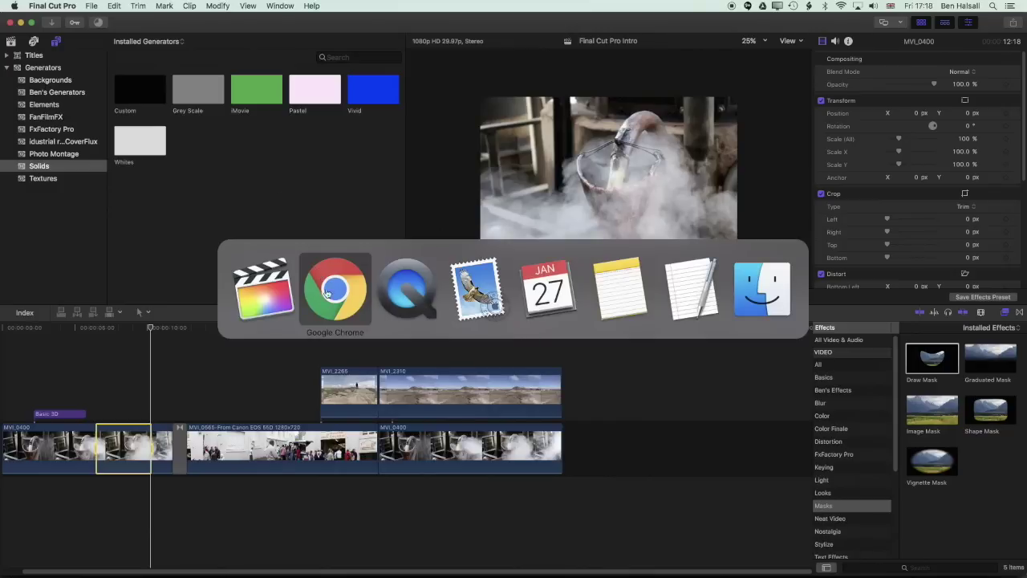
click(333, 299)
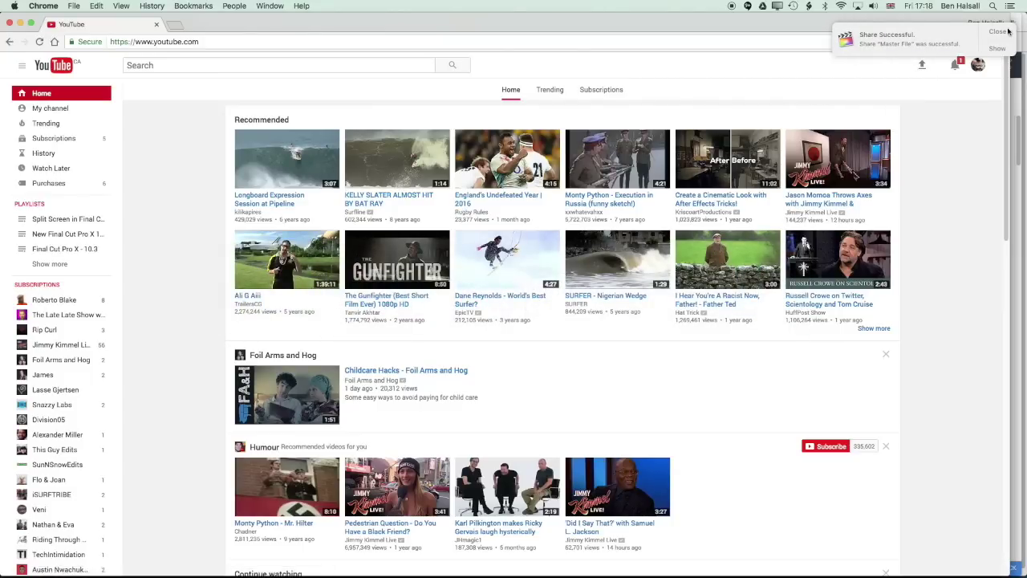
click(1003, 32)
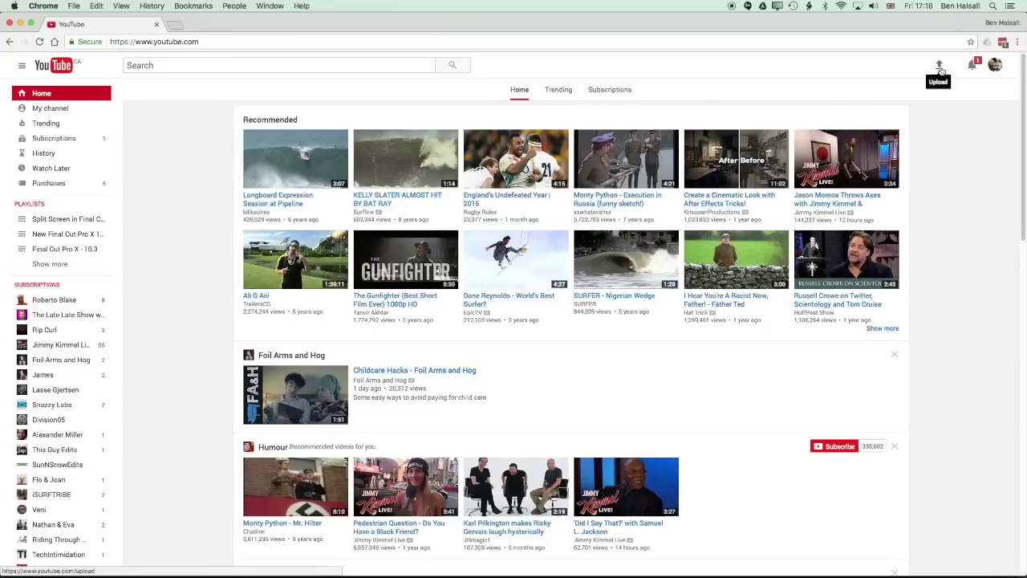
click(940, 67)
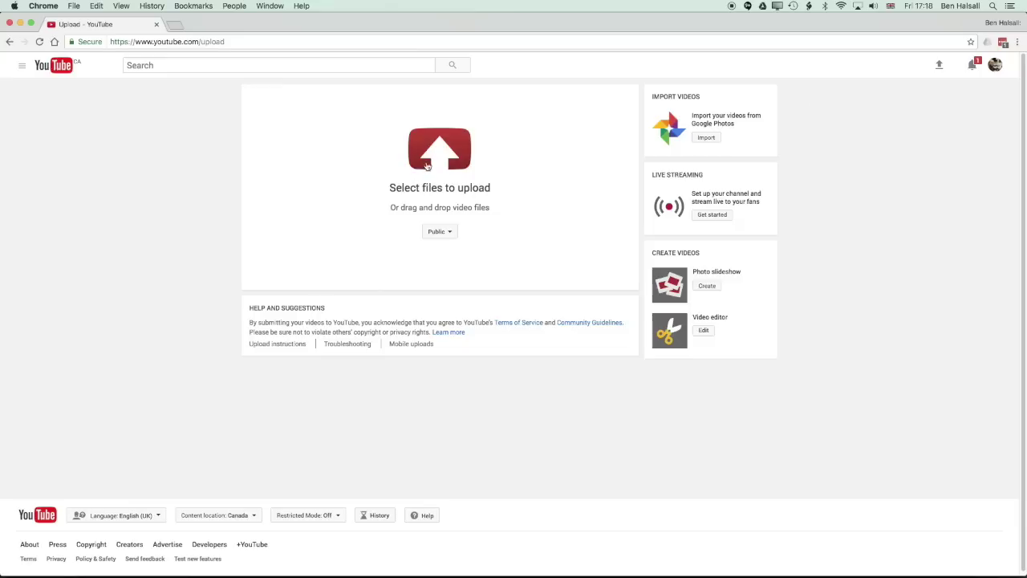
click(452, 159)
key(super+shift+d)
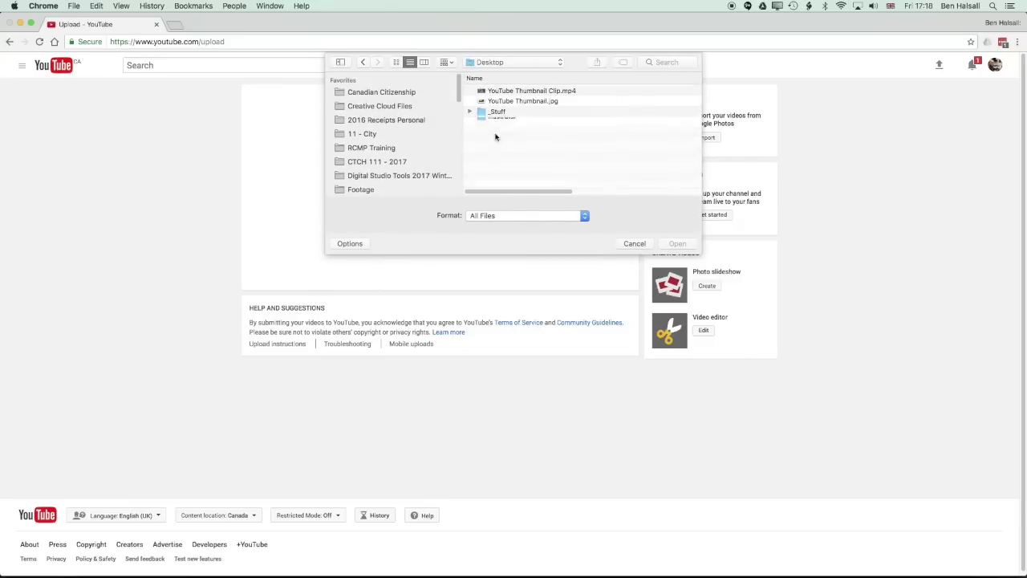
click(535, 93)
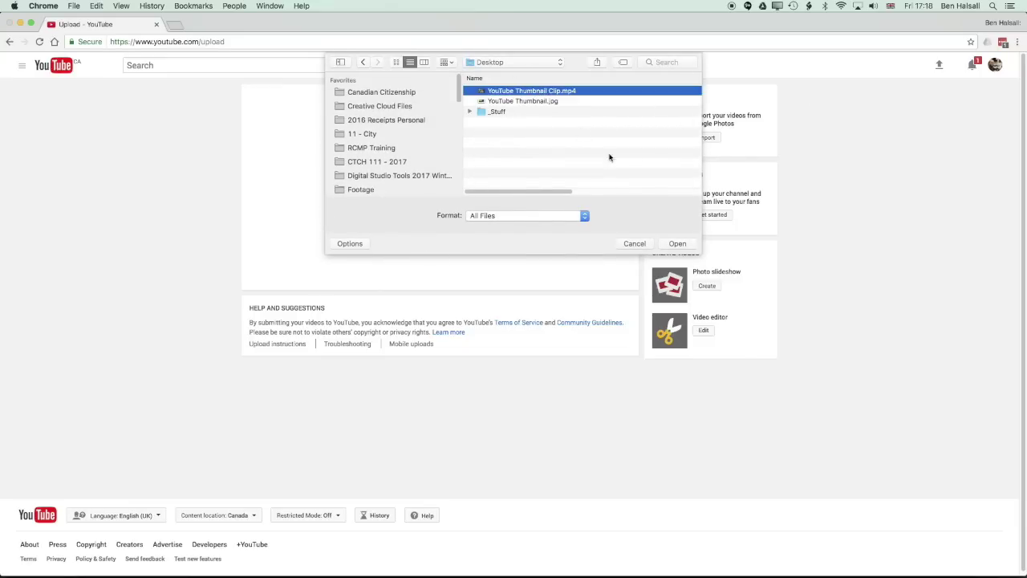
click(677, 244)
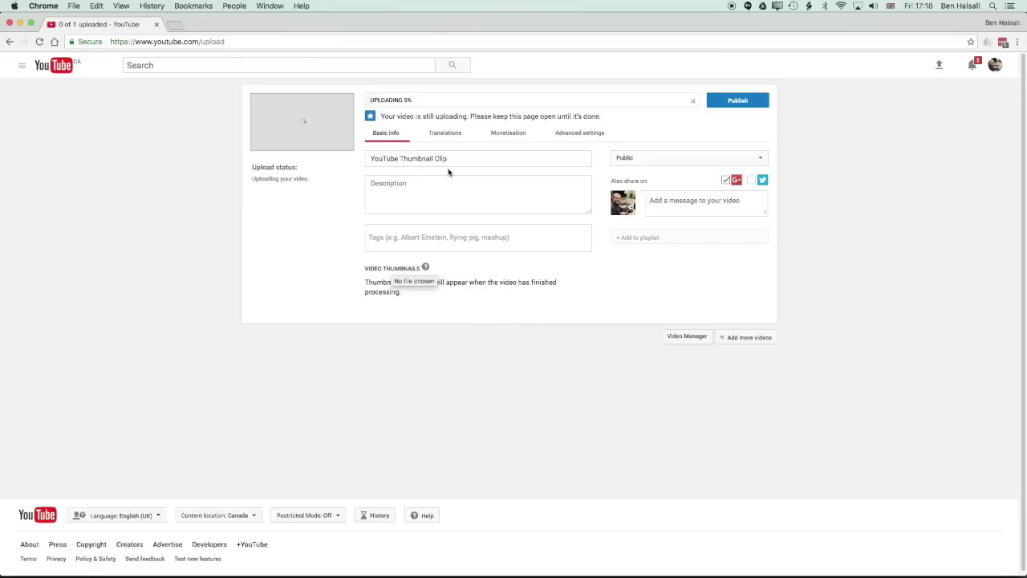
Step: Set the video's visibility to Private without adding a playlist, and choose a custom thumbnail
click(635, 160)
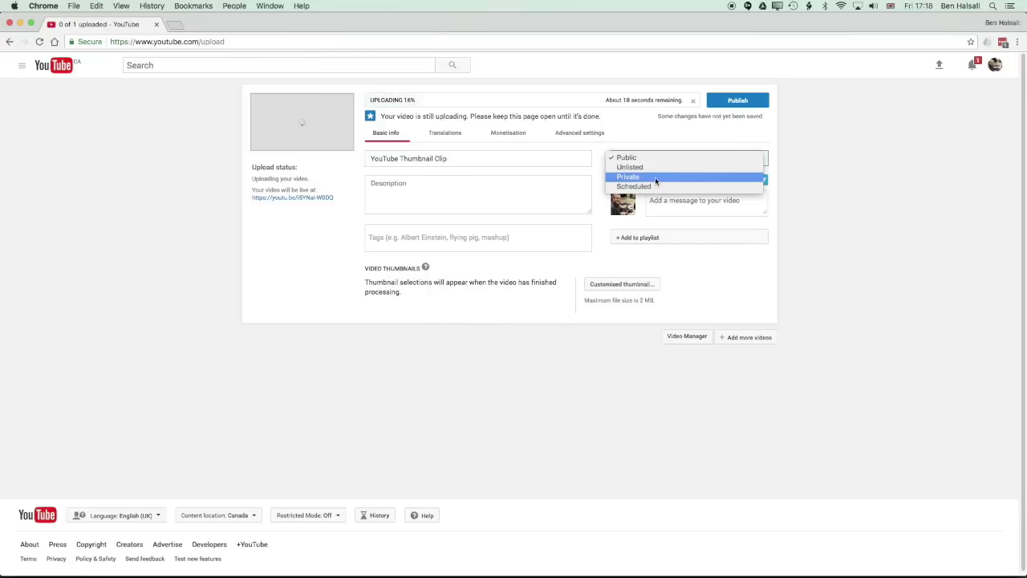
click(656, 178)
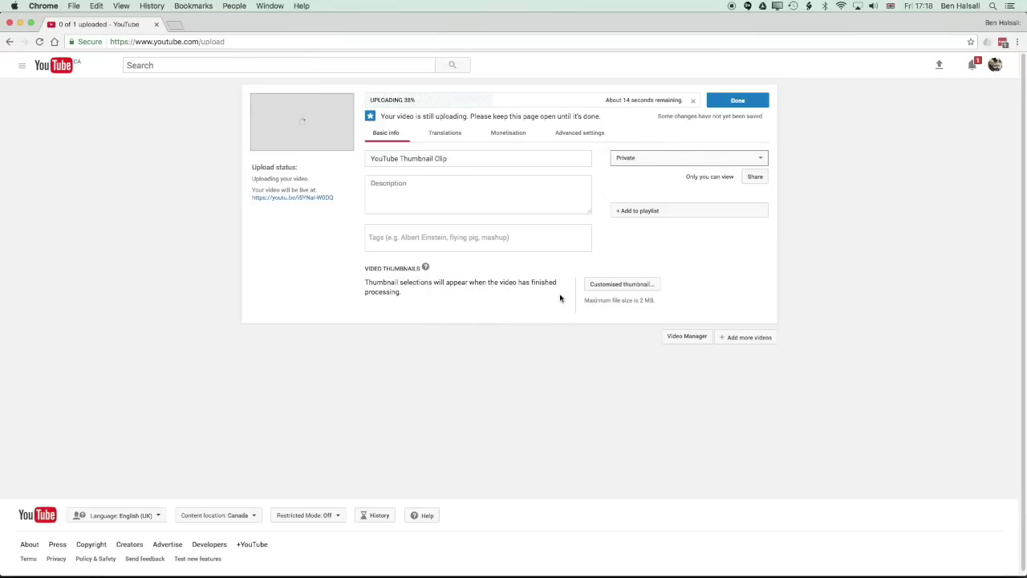
click(634, 212)
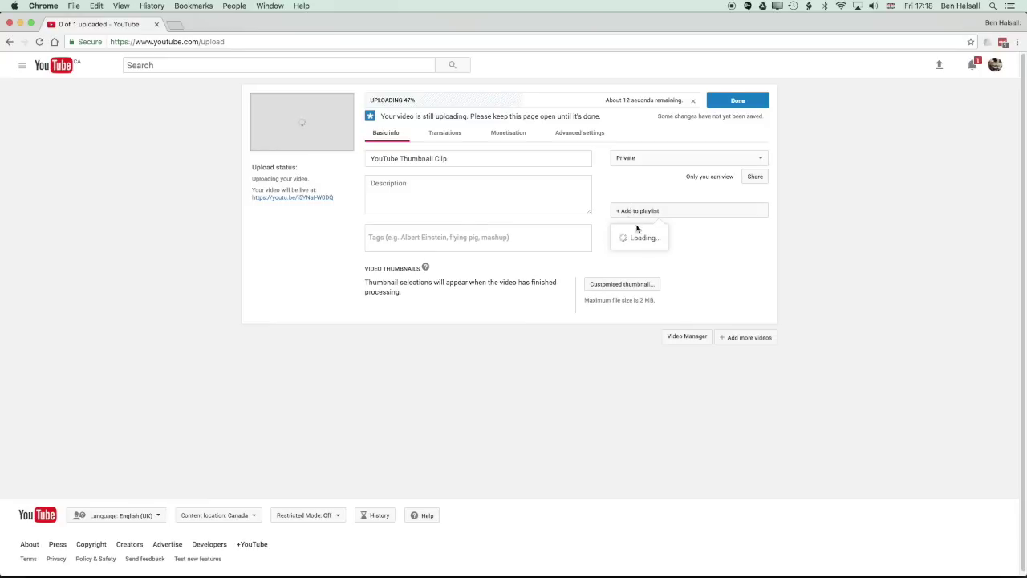
click(389, 238)
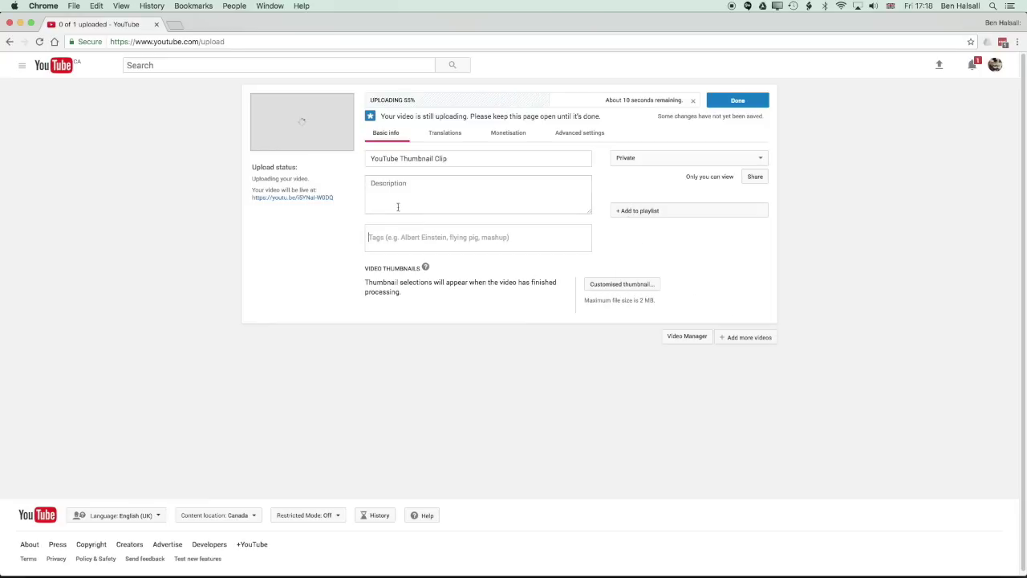
click(605, 290)
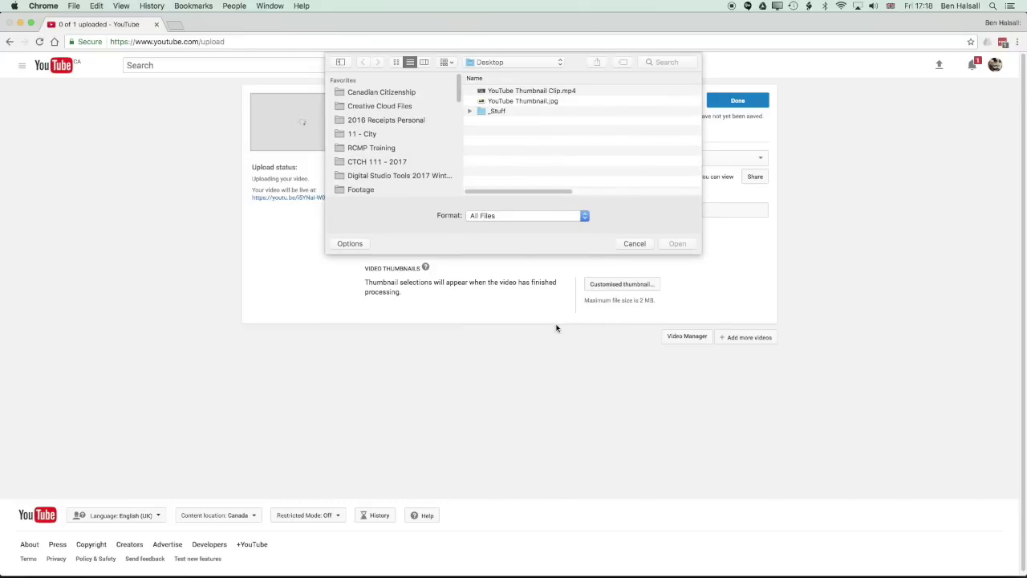
Step: Upload YouTube Thumbnail.jpg as the custom thumbnail, retrying once, then save and check visibility
click(520, 101)
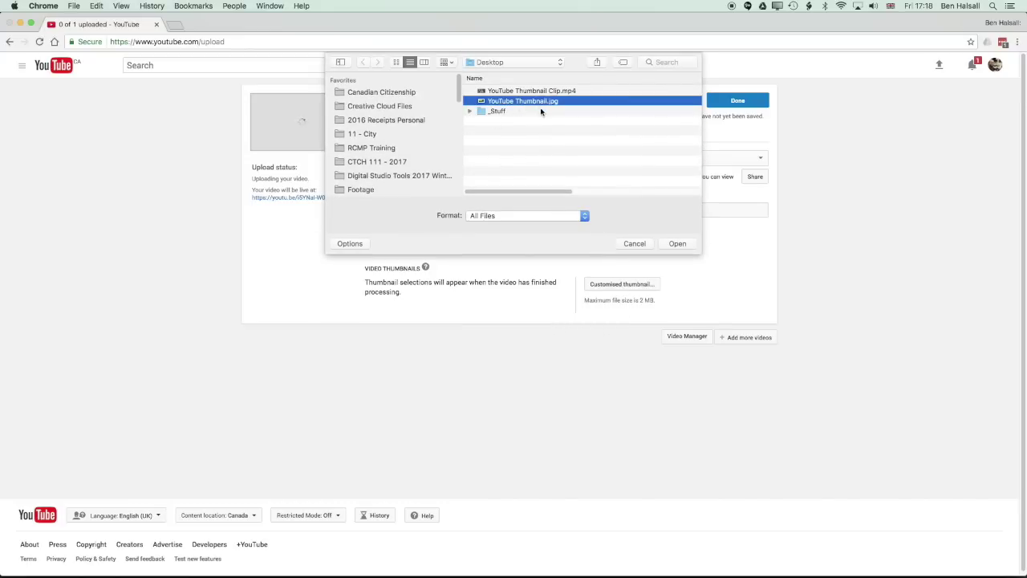
click(679, 245)
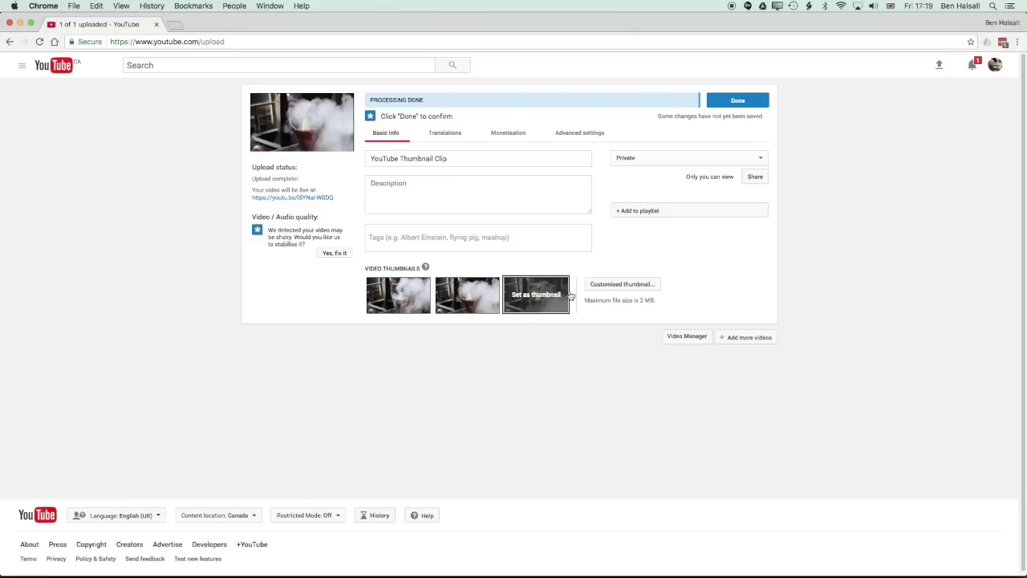
click(622, 285)
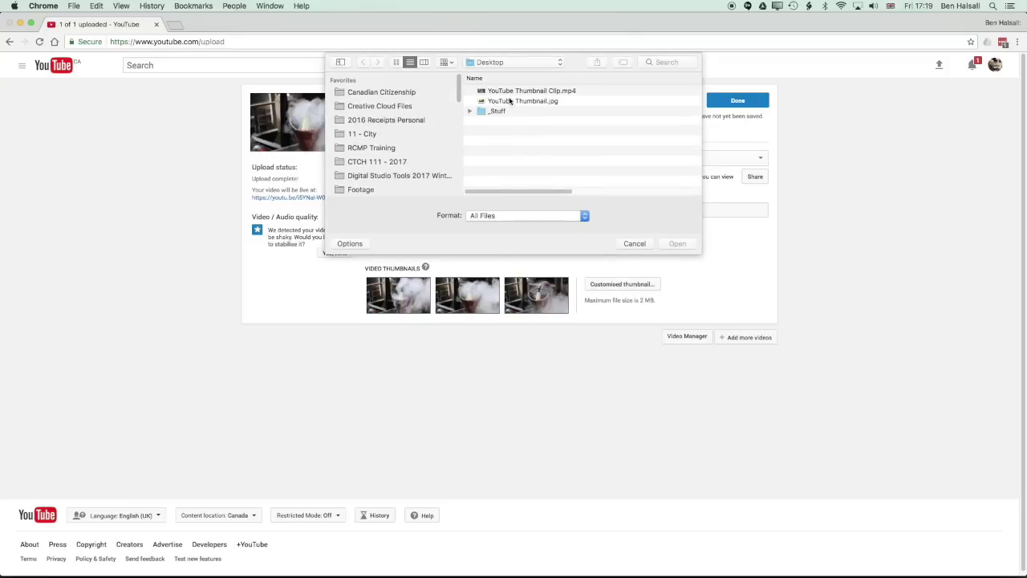
click(514, 101)
click(677, 243)
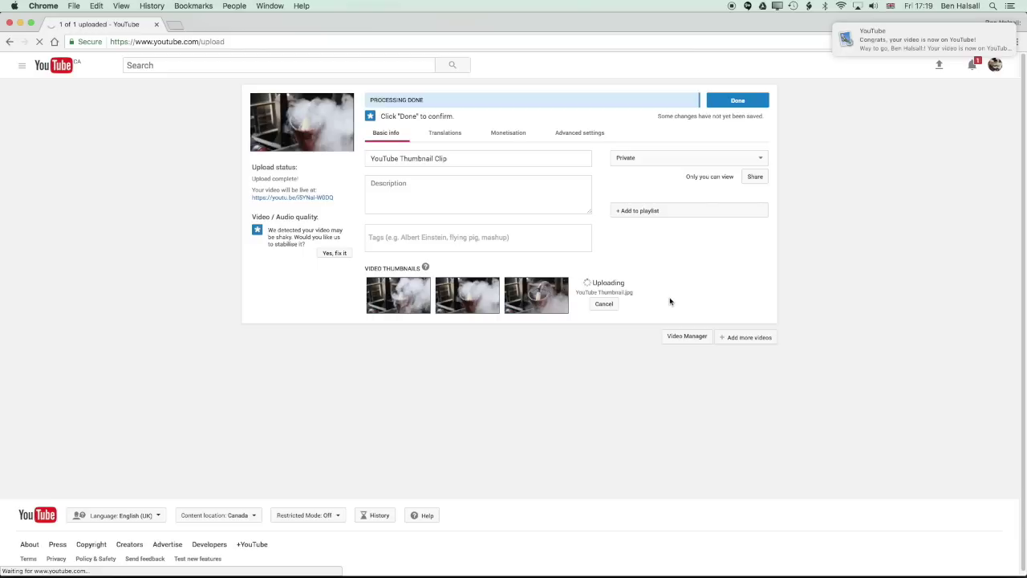
mouse_move(605, 296)
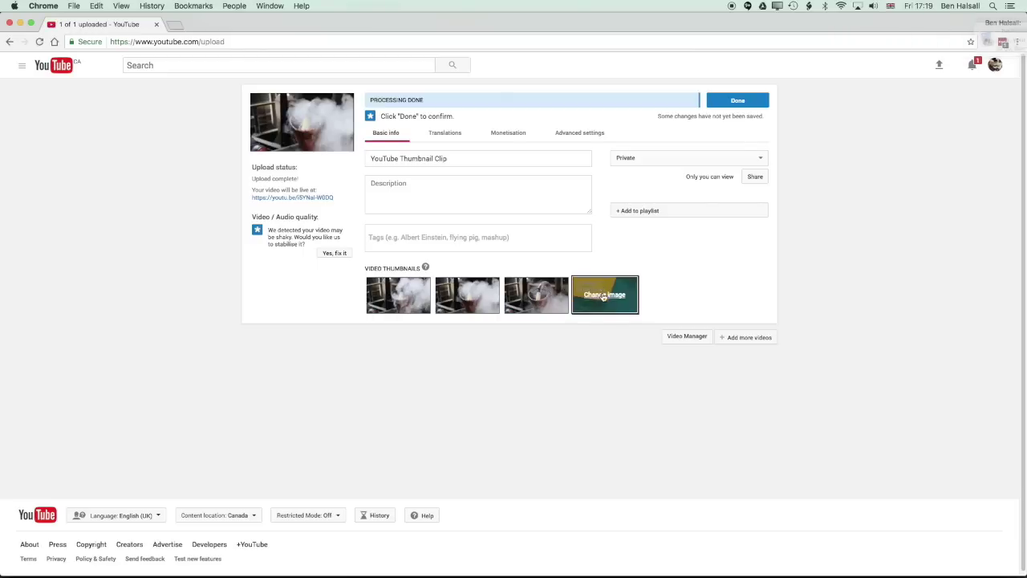
click(737, 102)
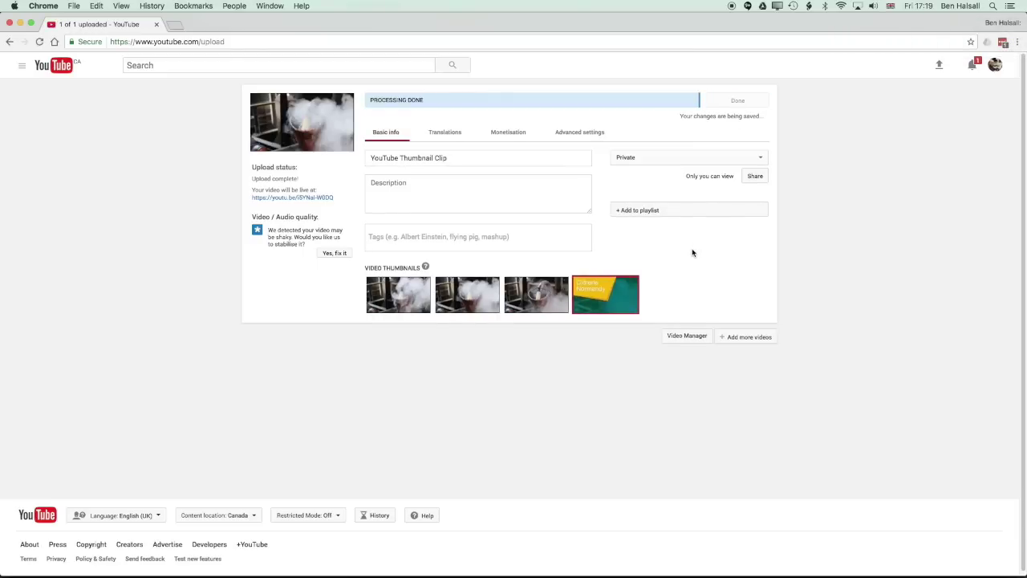
click(641, 158)
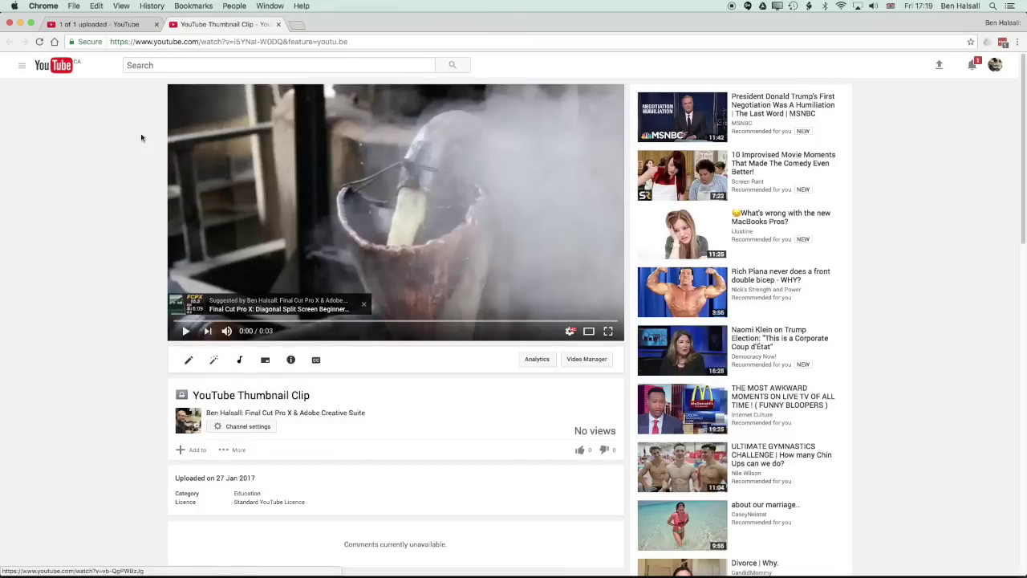
Step: Go to My channel from the guide menu and open its Videos tab
click(23, 68)
click(50, 107)
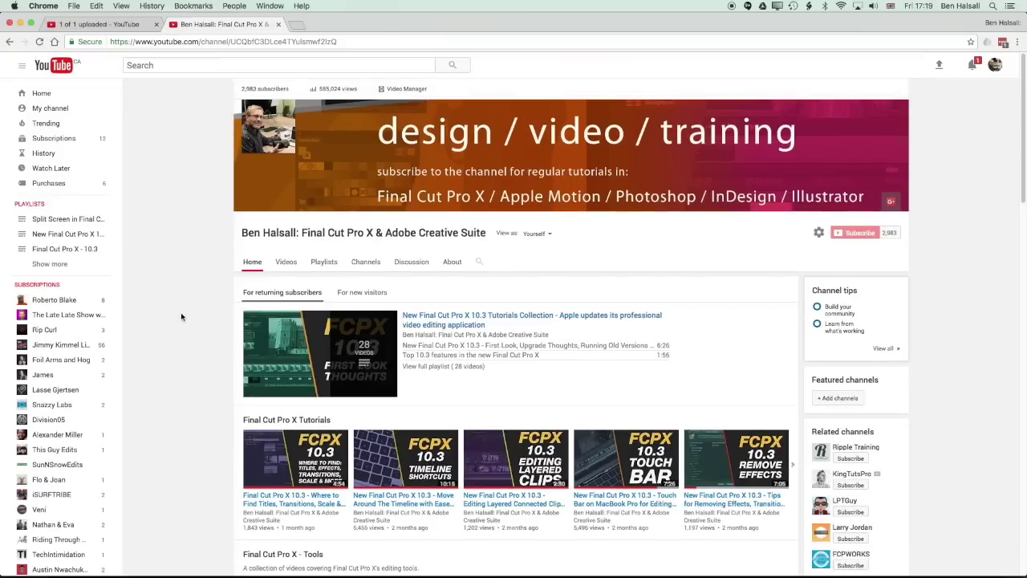
click(283, 270)
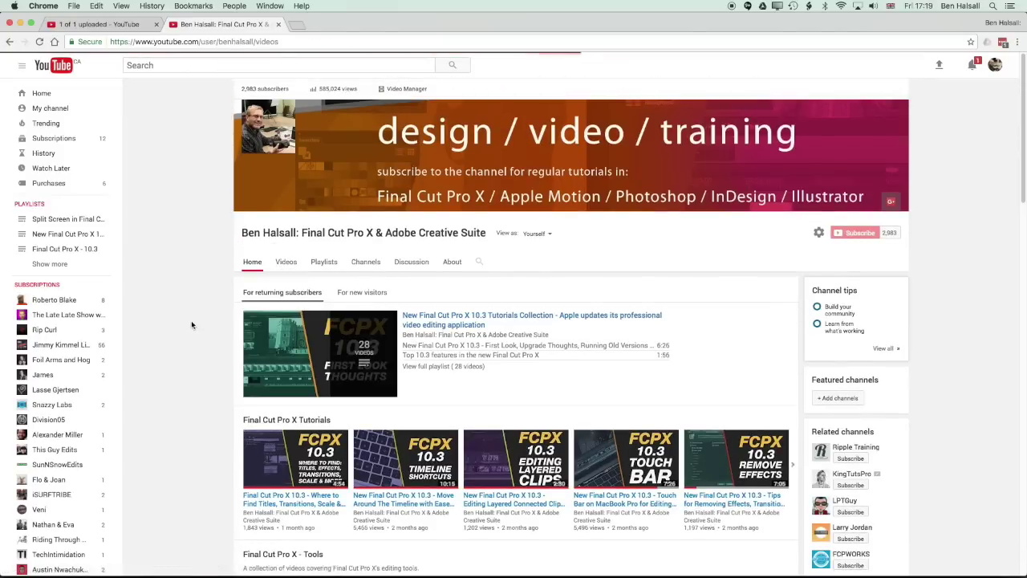